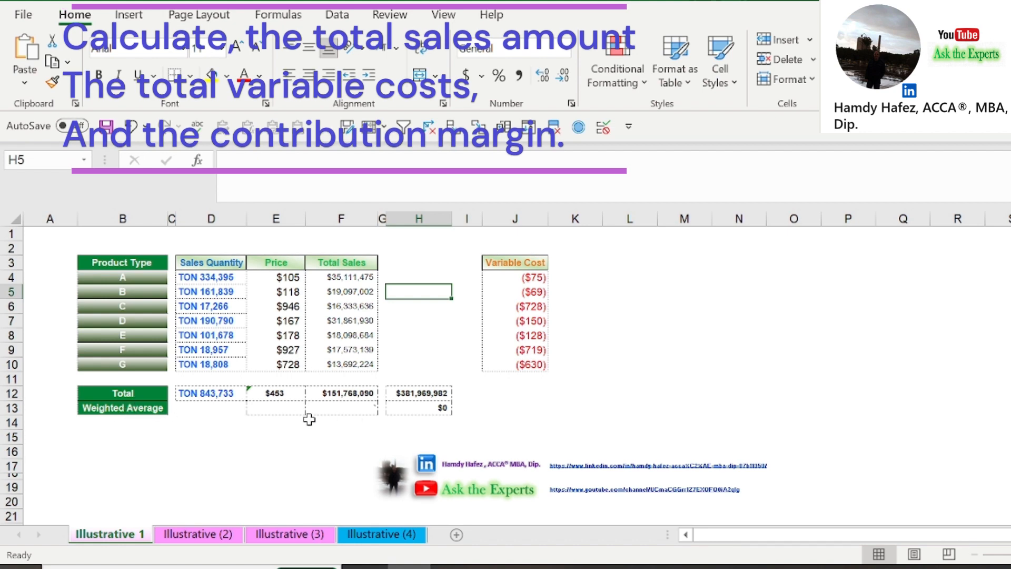
Step: Examine the Total Sales formulas for products A, D and F and the column total in F12
left_click(353, 278)
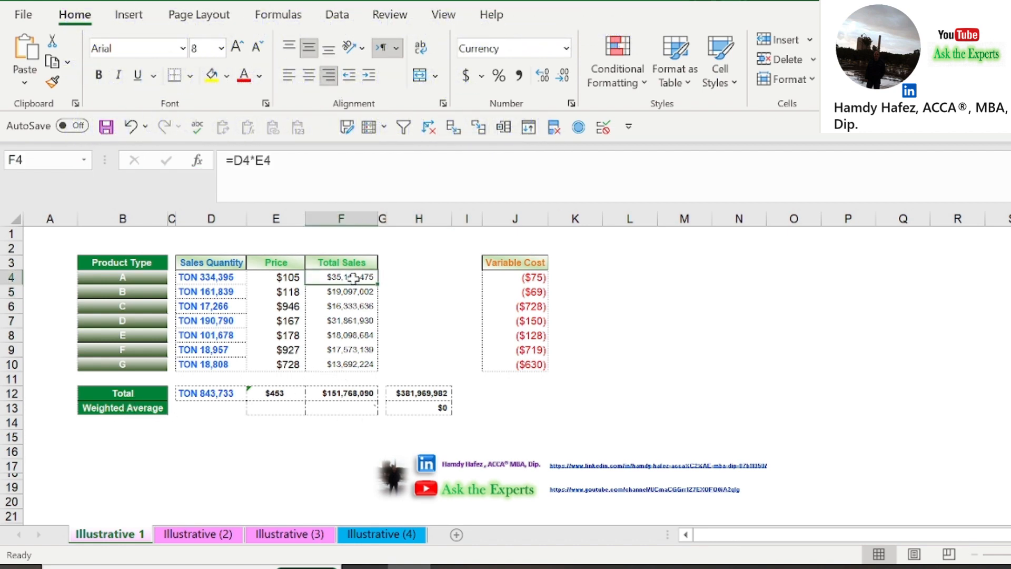
double_click(352, 278)
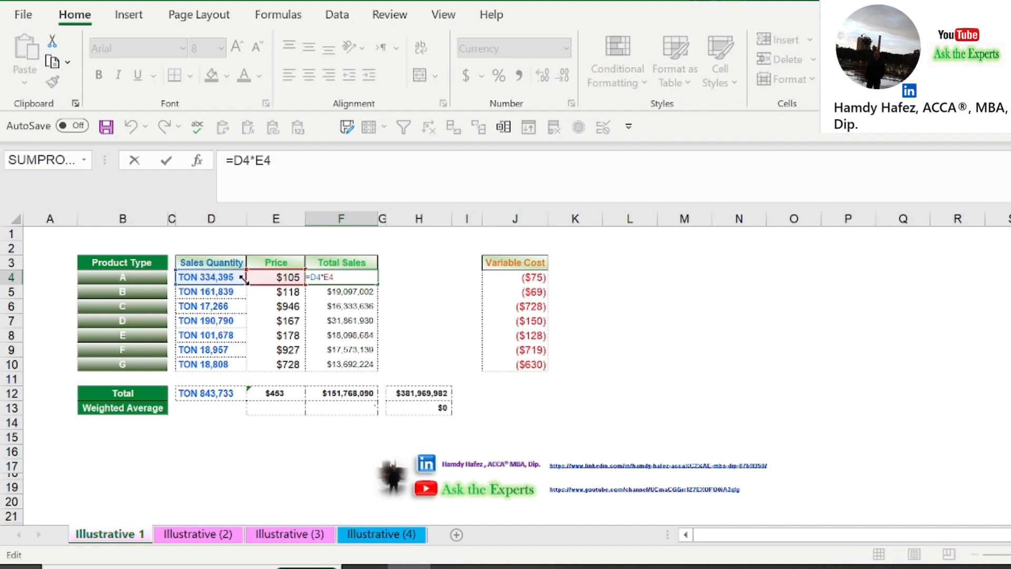
key("Escape")
double_click(331, 319)
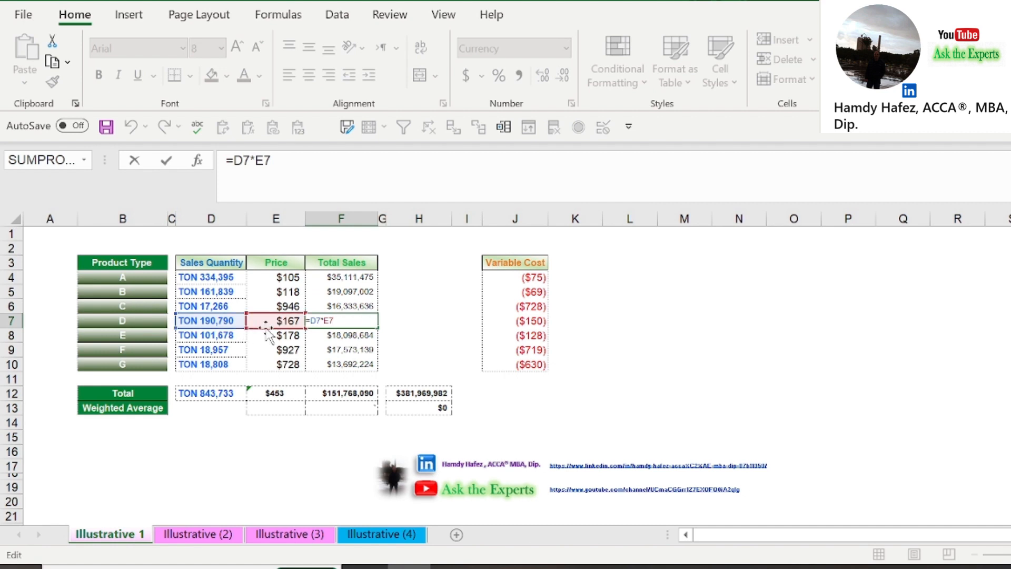
key("Escape")
double_click(328, 349)
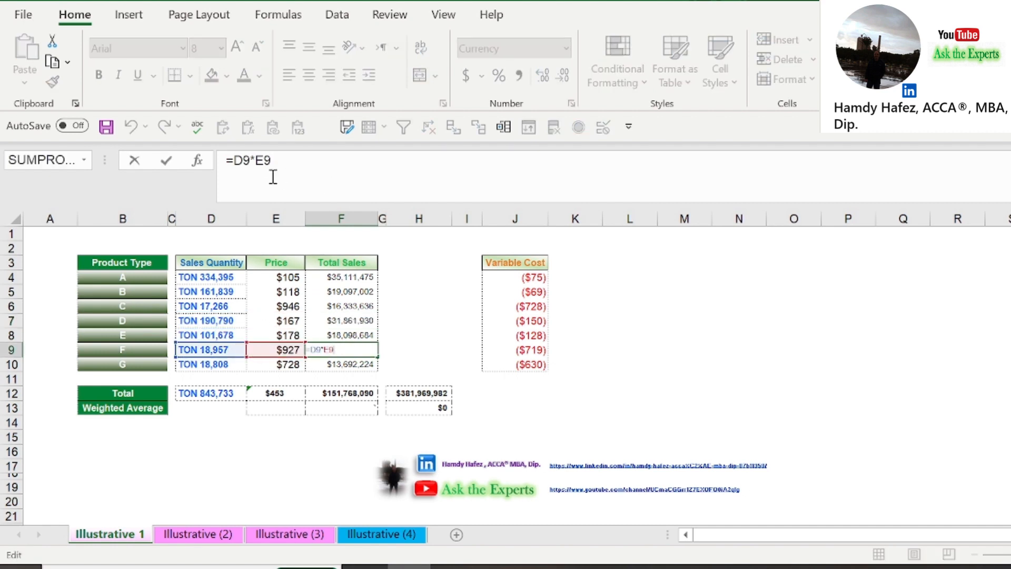
key("Escape")
double_click(346, 393)
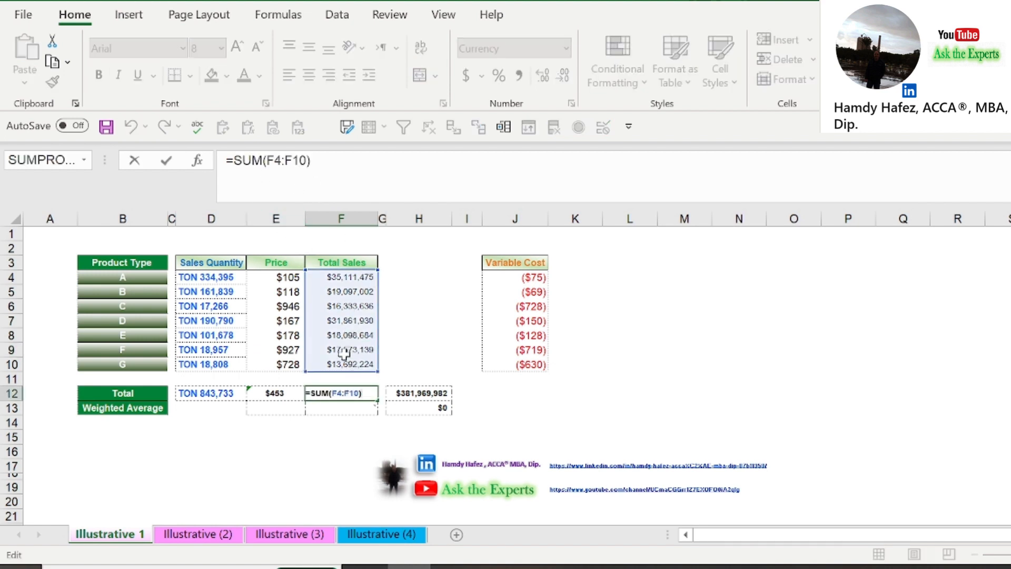
key("Escape")
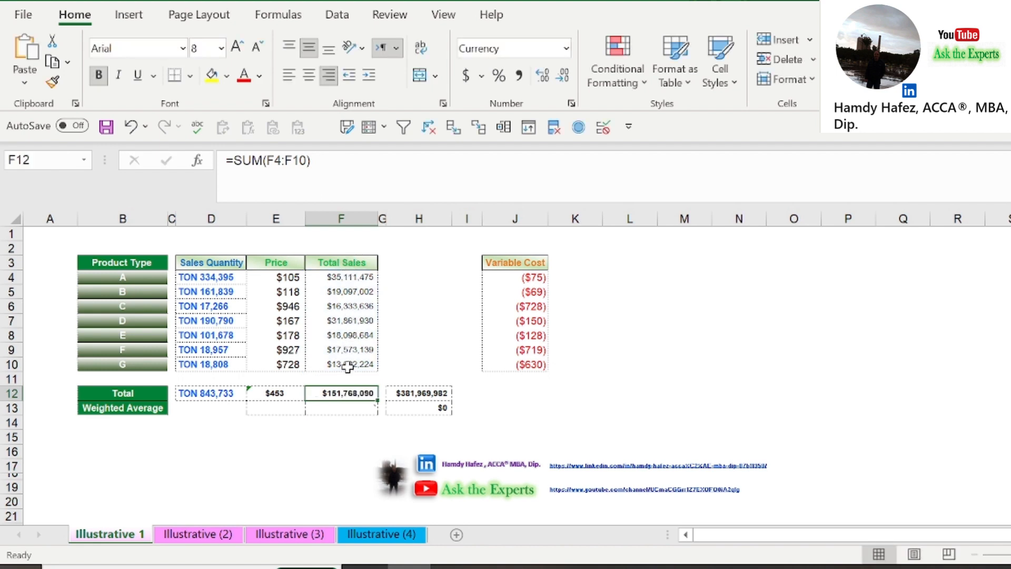
Step: Calculate total sales in F13 with SUMPRODUCT, using quantities D4:D10 as Array1 and prices E4:E10 as Array2
left_click(344, 410)
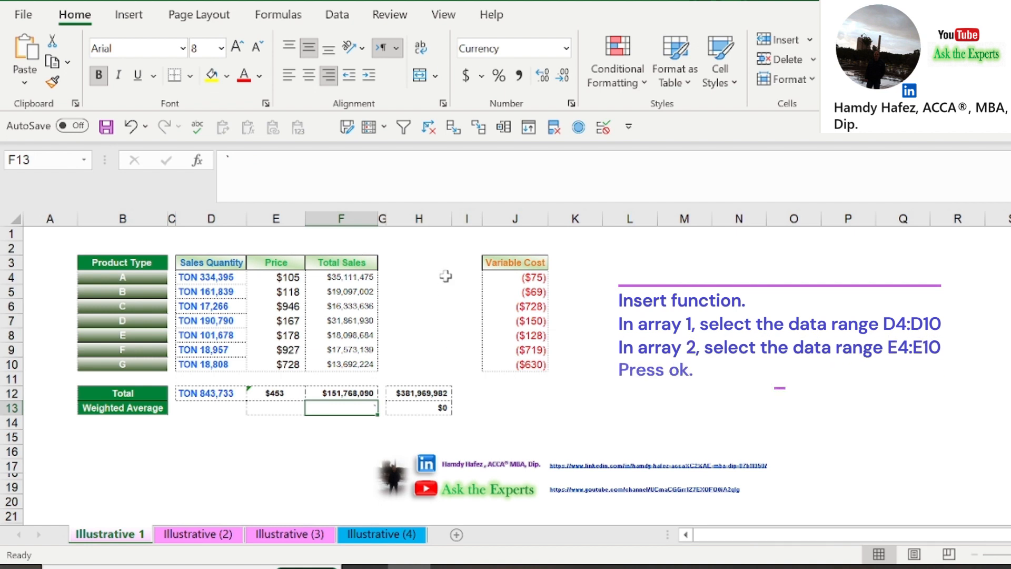
type("=sum")
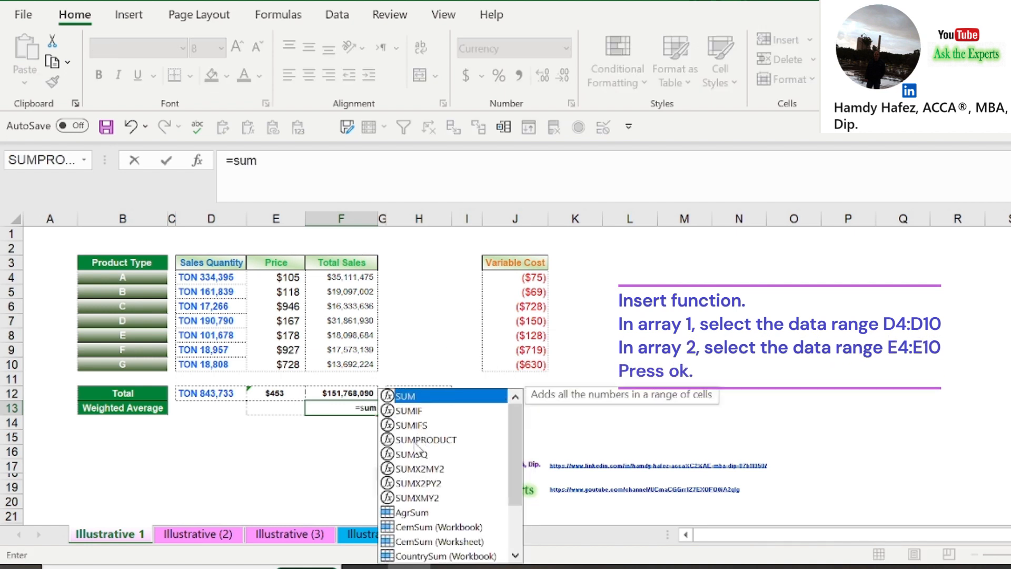
double_click(405, 440)
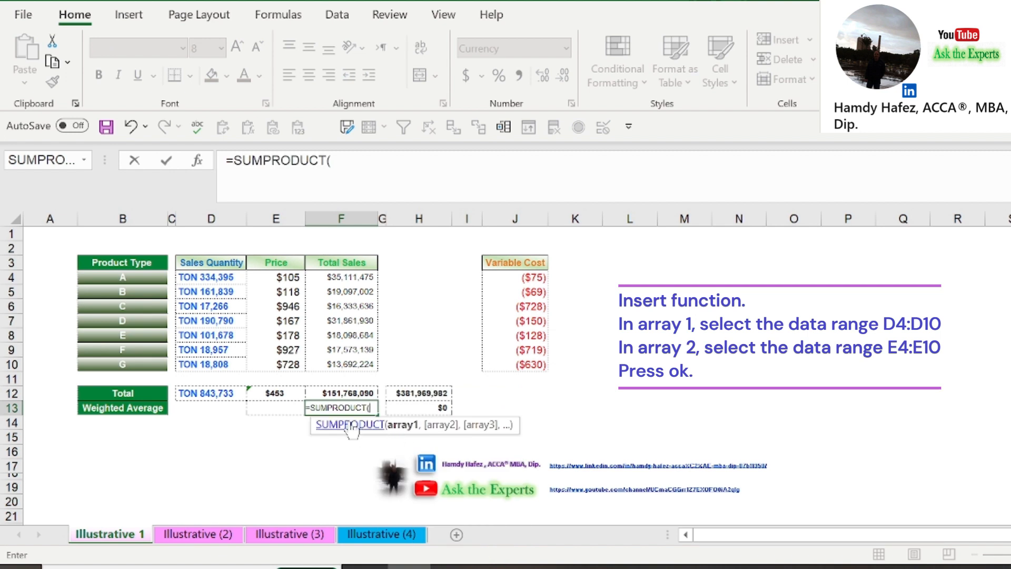
left_click(200, 164)
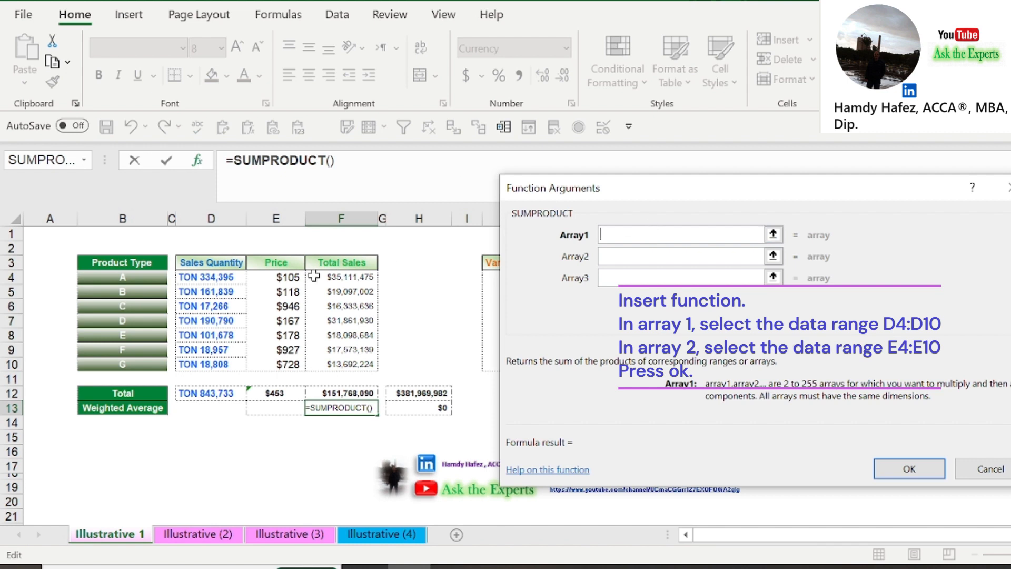
left_click_drag(223, 276, 212, 361)
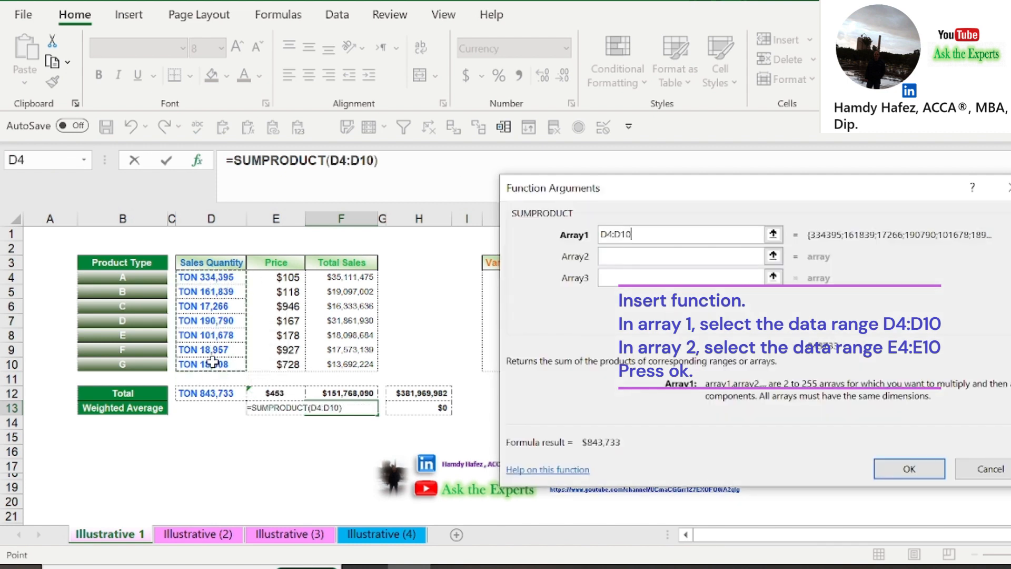
left_click(651, 257)
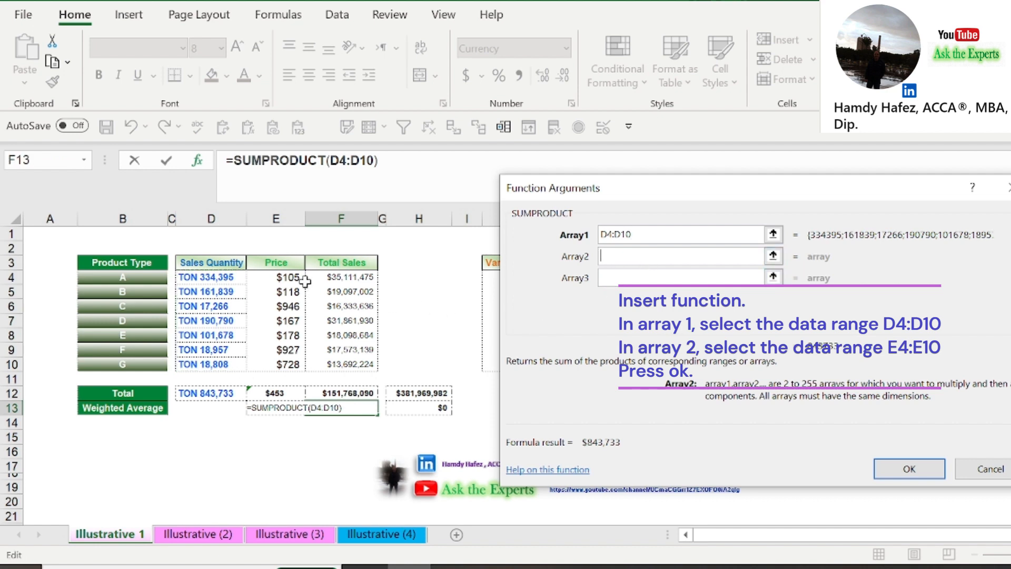
left_click_drag(303, 278, 291, 363)
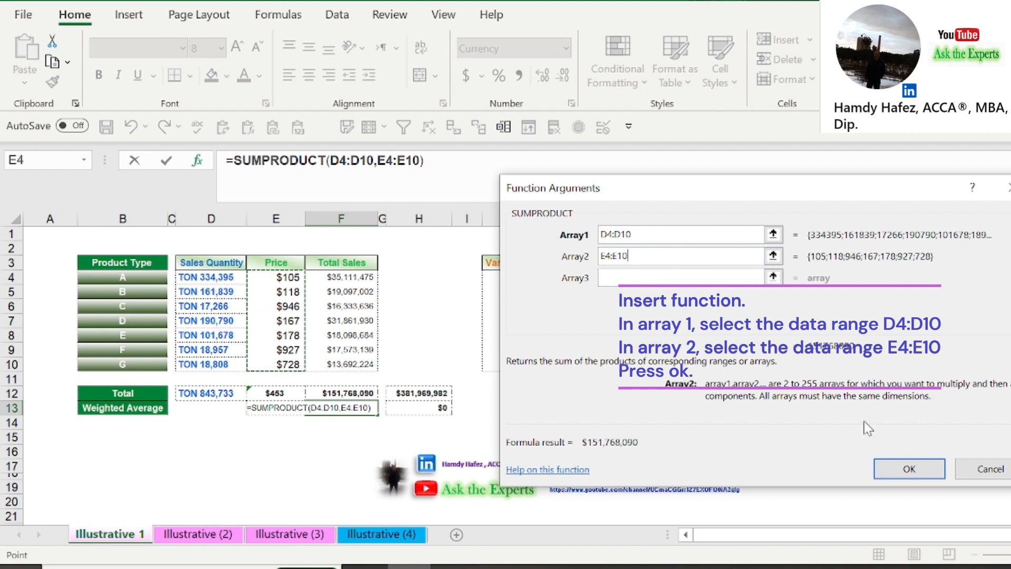
left_click(927, 474)
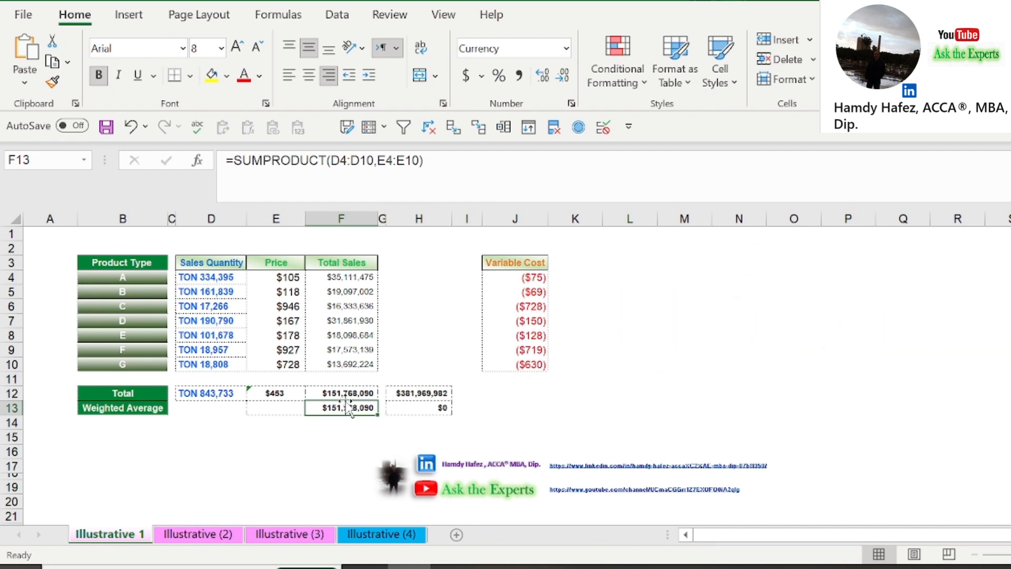
Step: Enter an AVERAGE formula over the prices E4:E10 in cell E12
key("Up")
key("Left")
type("=aver")
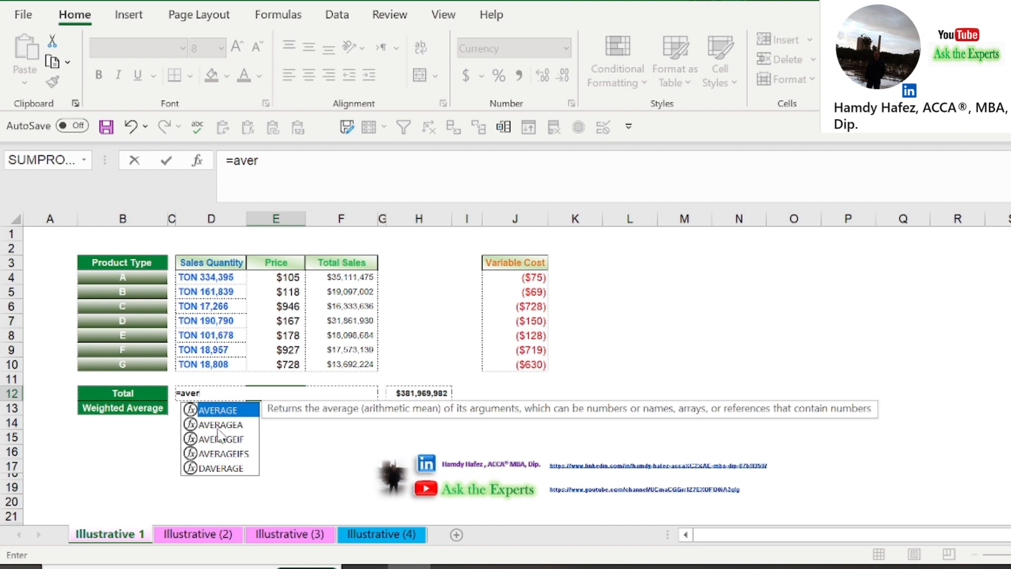
double_click(237, 410)
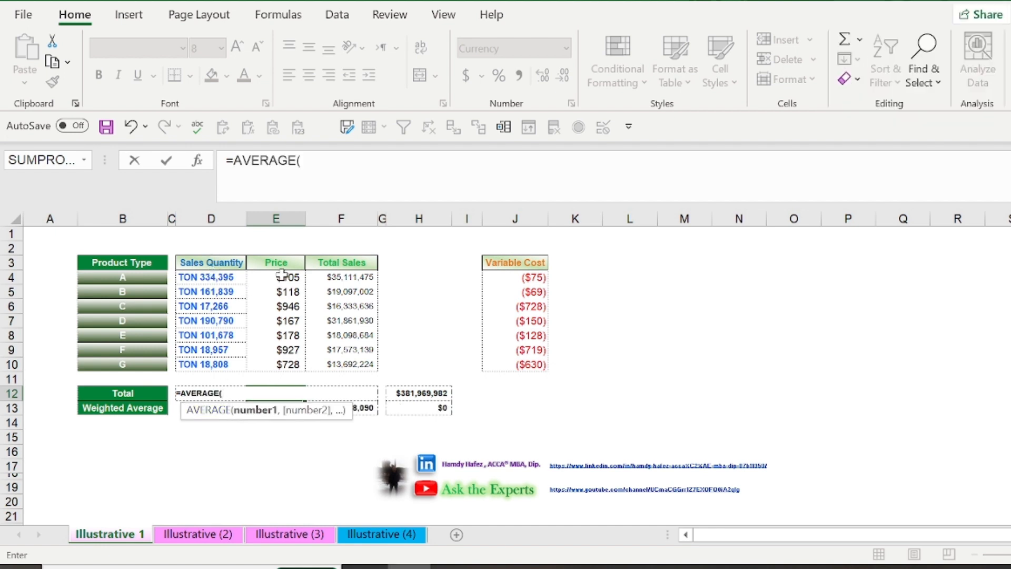
left_click_drag(278, 278, 288, 367)
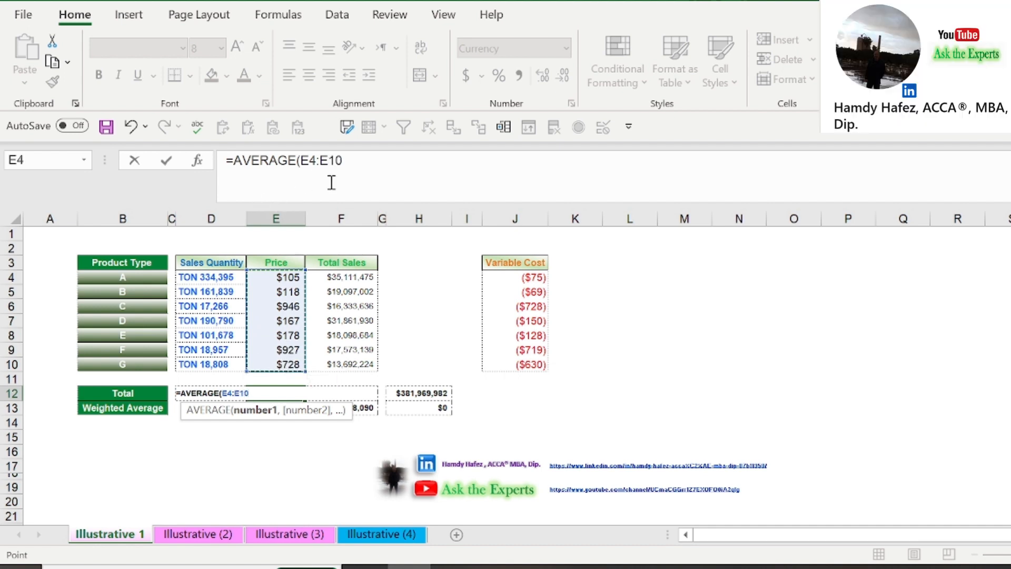
key("Return")
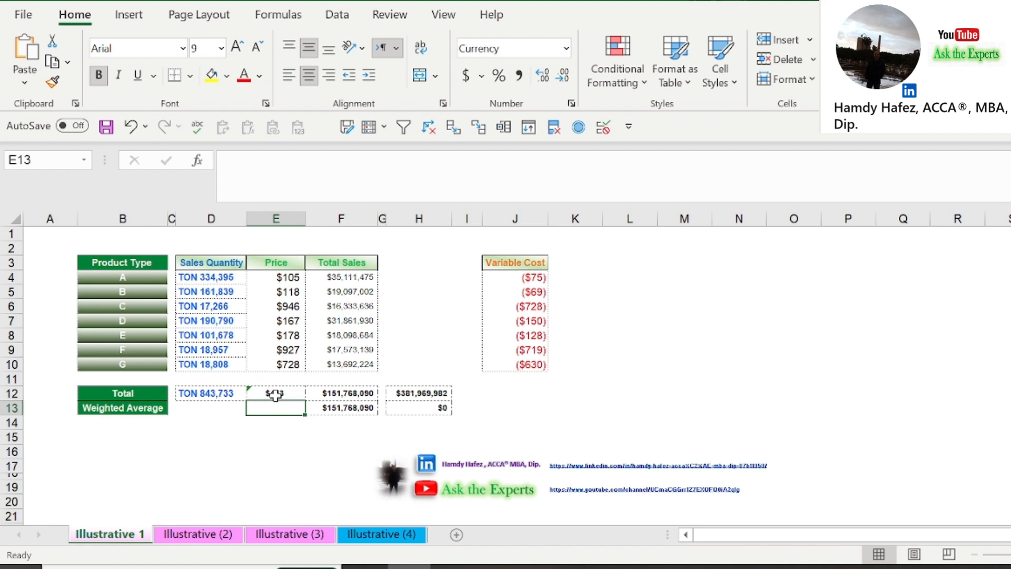
Step: Clear H12 and enter the formula =D12*E12 to multiply total quantity by the simple average price
left_click(413, 395)
key("Delete")
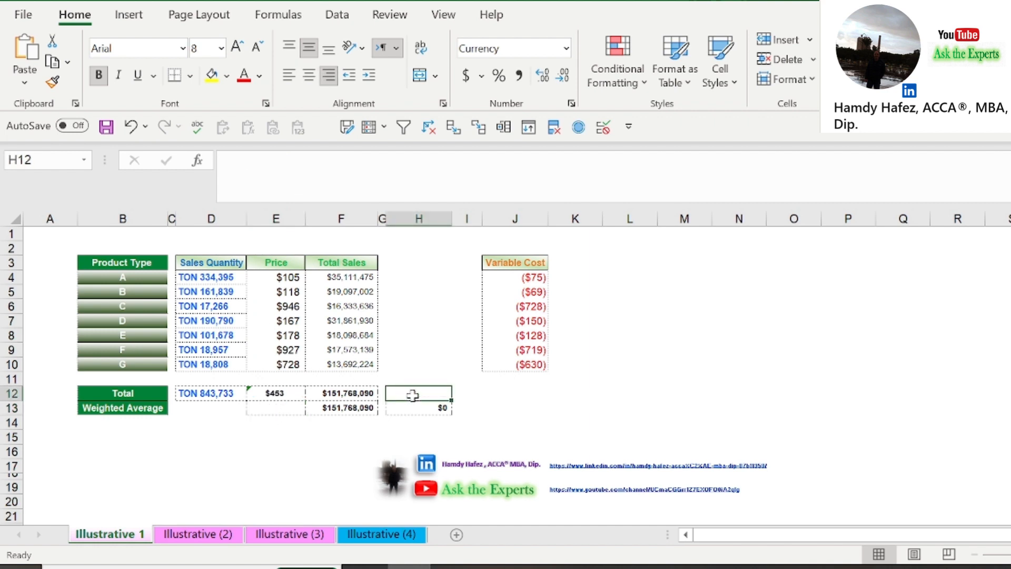
type("=")
left_click(207, 391)
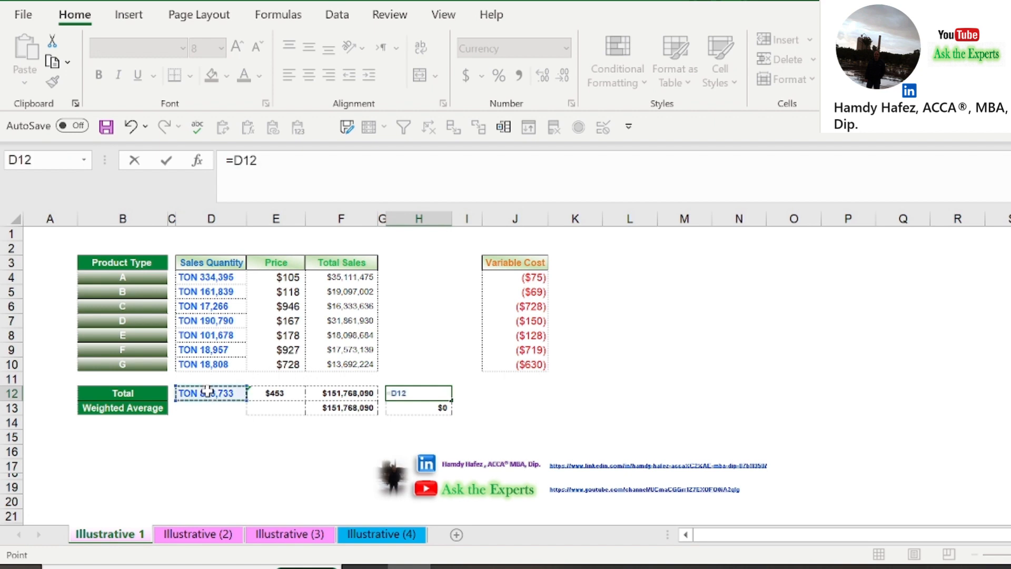
type("*")
left_click(267, 393)
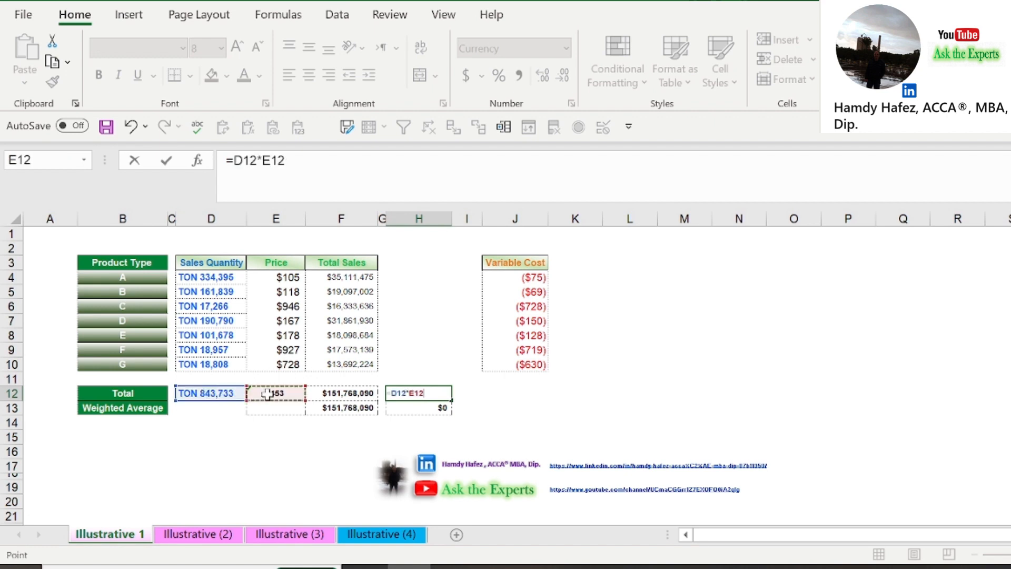
key("Return")
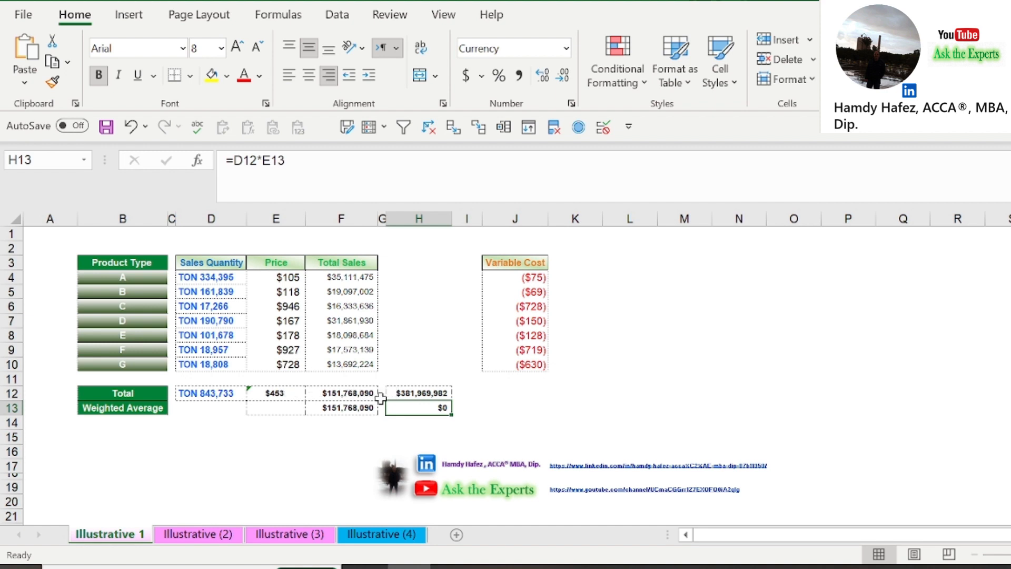
Step: Calculate the weighted average price in E13 by reusing the SUMPRODUCT formula from F13 and dividing it by total quantity D12
left_click(289, 403)
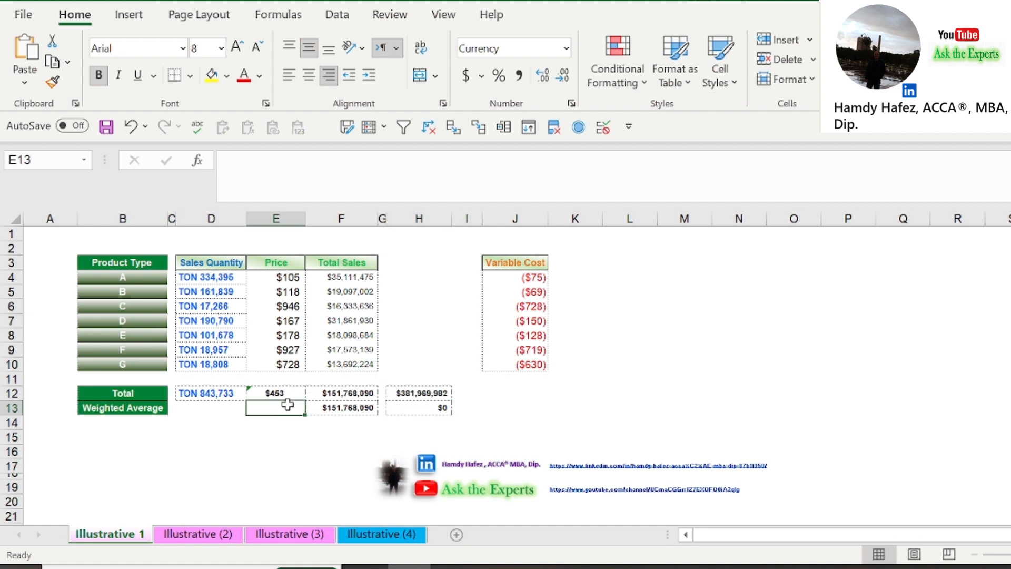
left_click(357, 407)
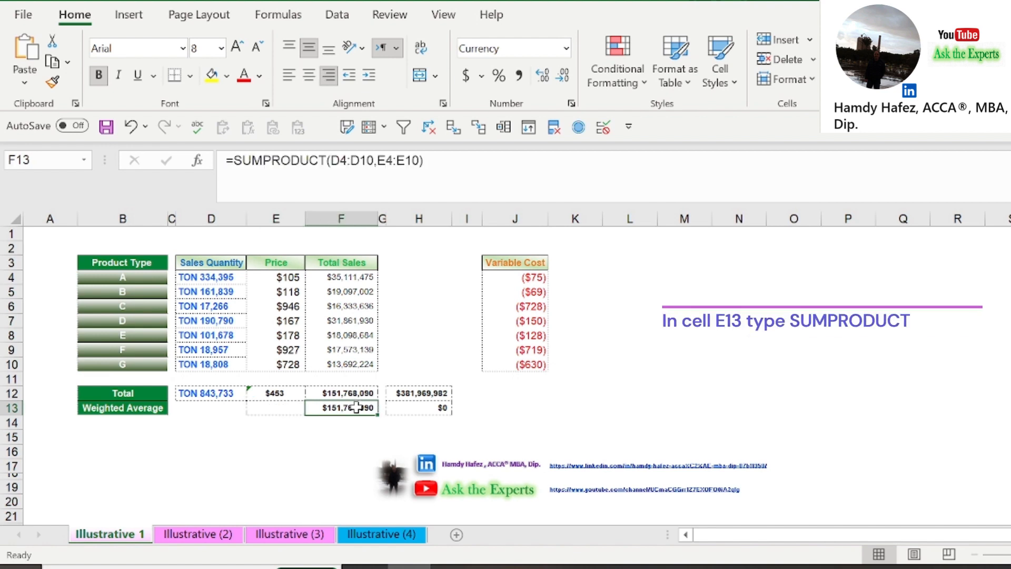
left_click_drag(440, 164, 202, 164)
key("ctrl+c")
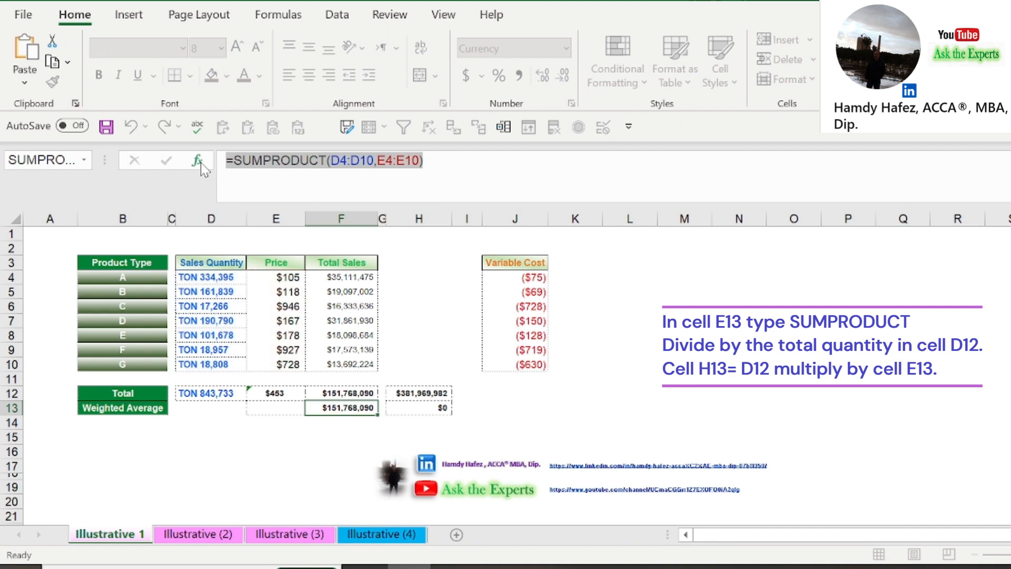
key("Escape")
left_click(268, 409)
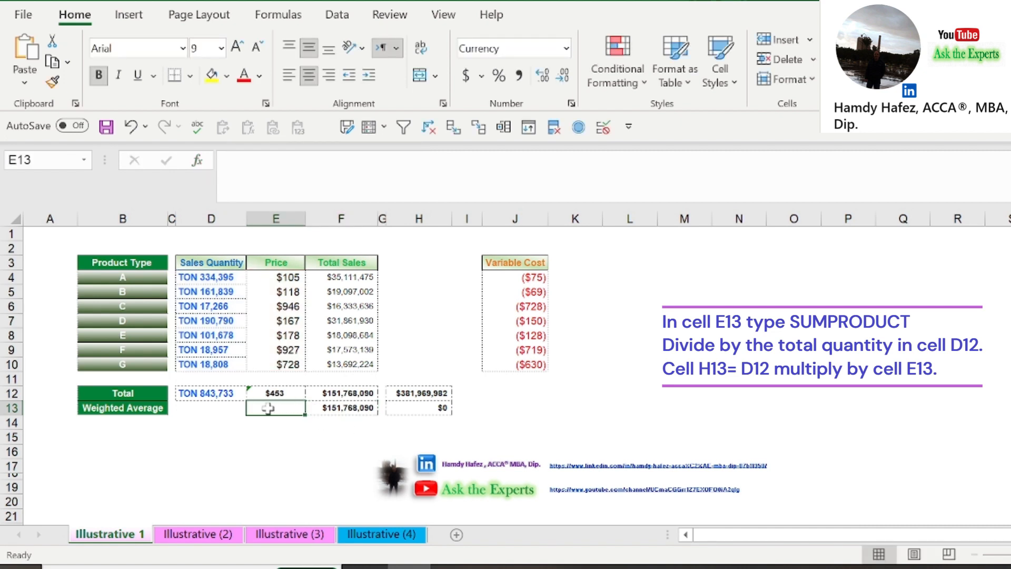
left_click(298, 169)
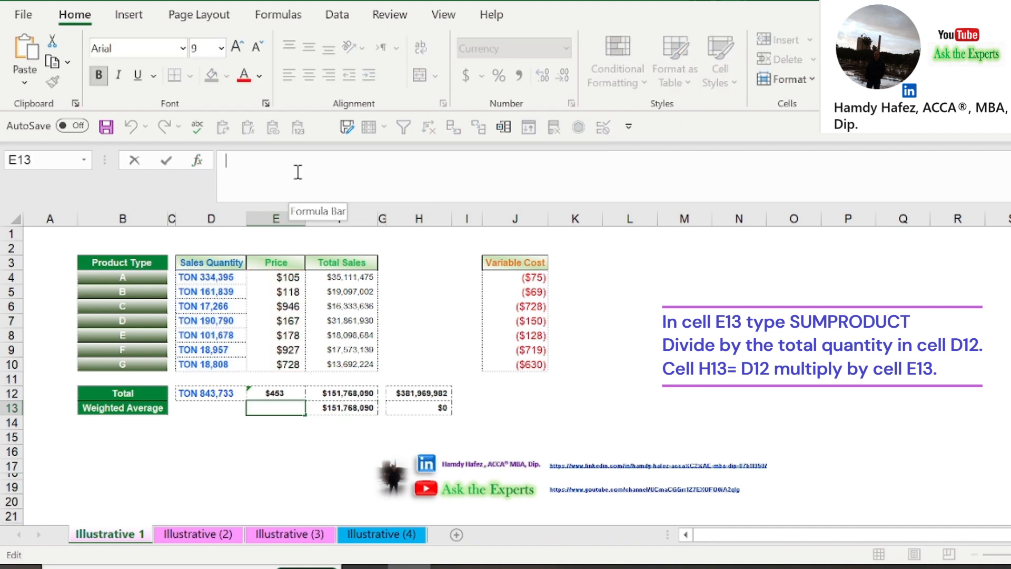
key("ctrl+v")
type("/")
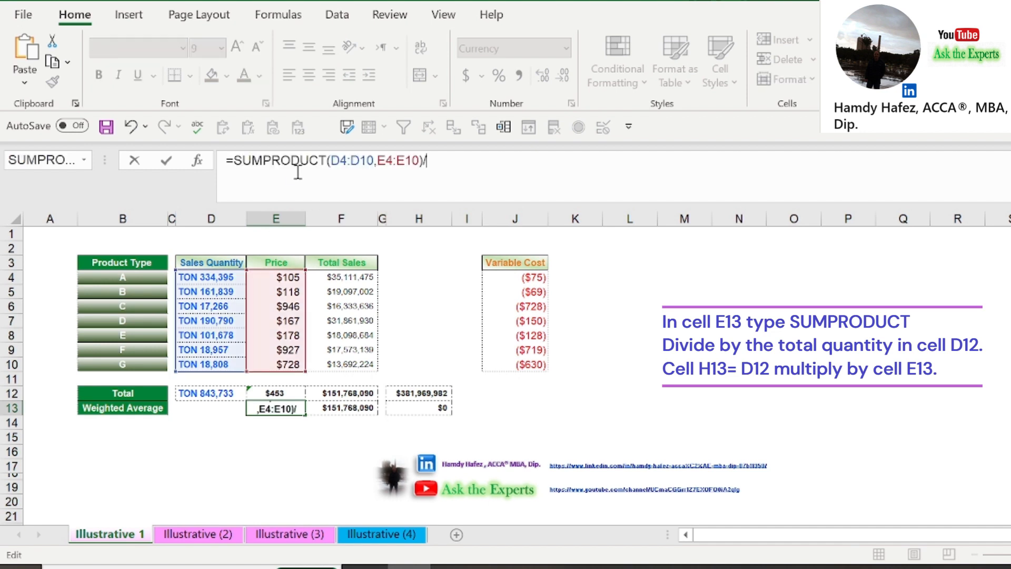
left_click(202, 391)
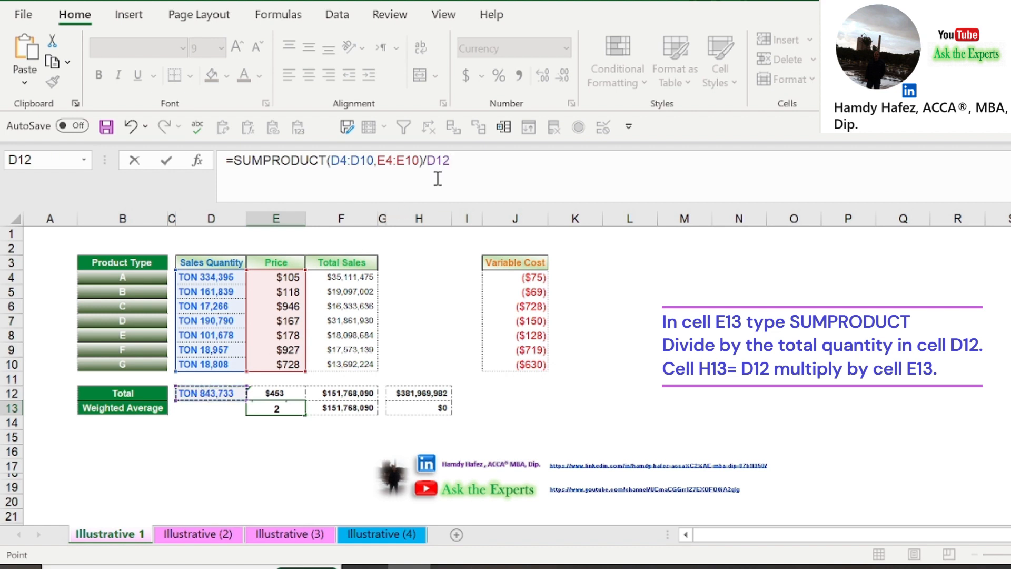
key("Return")
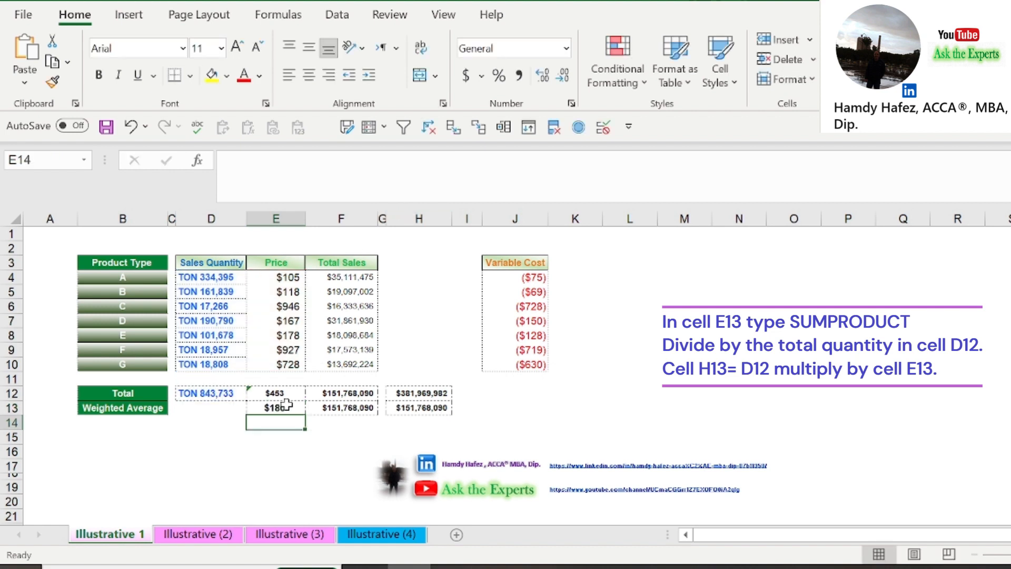
Step: Inspect the cell references in the H13 formula that multiplies total quantity by the weighted average price
left_click(410, 406)
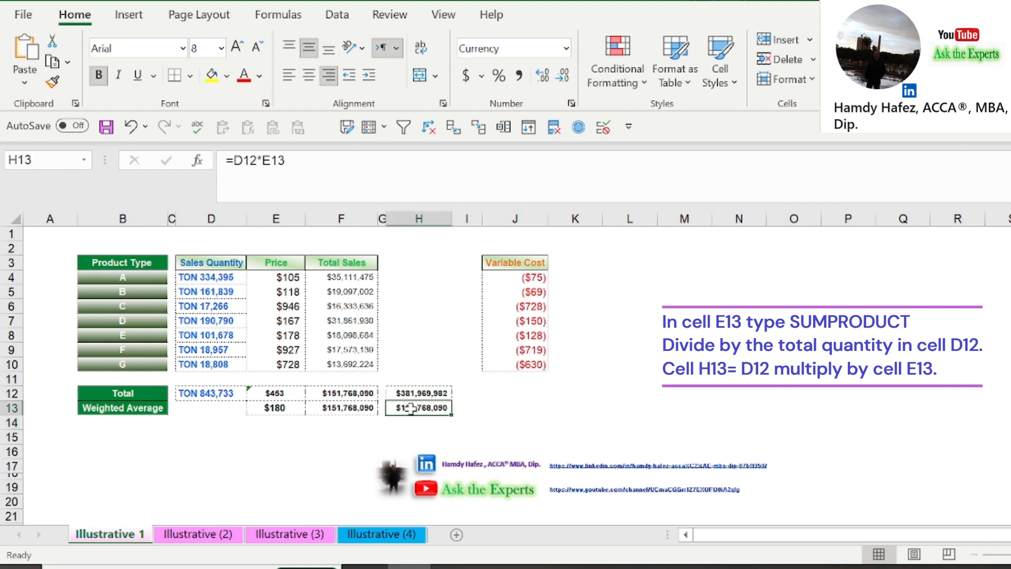
double_click(410, 407)
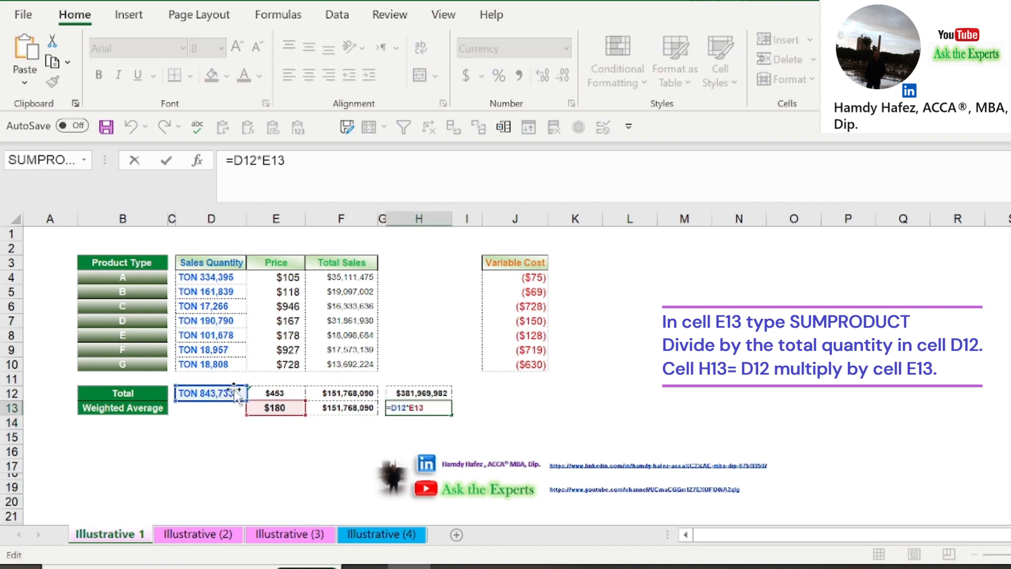
key("ctrl+Return")
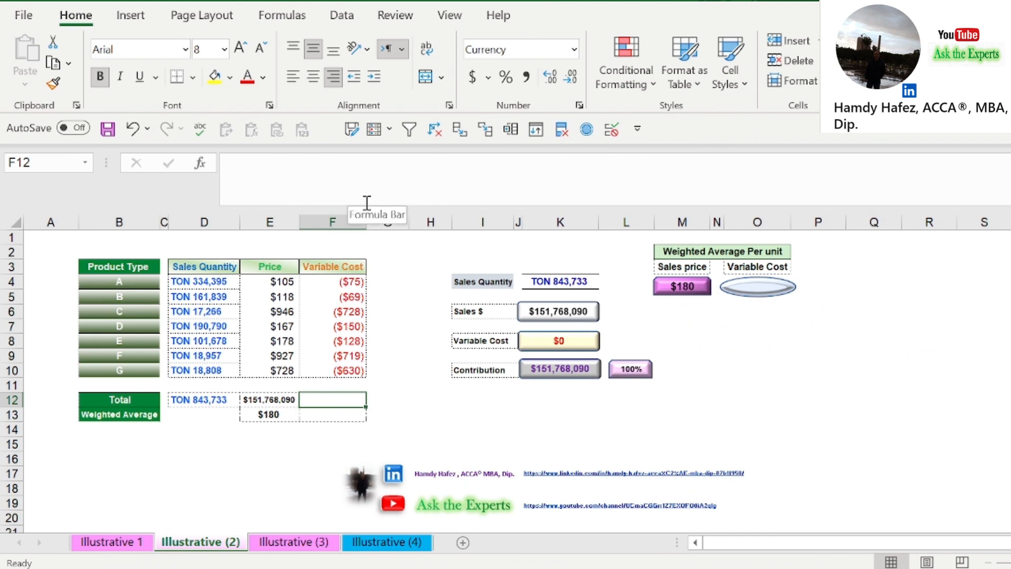
Step: Enter a SUMPRODUCT formula in F12 multiplying the sales quantities D4:D10 by the variable costs F4:F10
type("=")
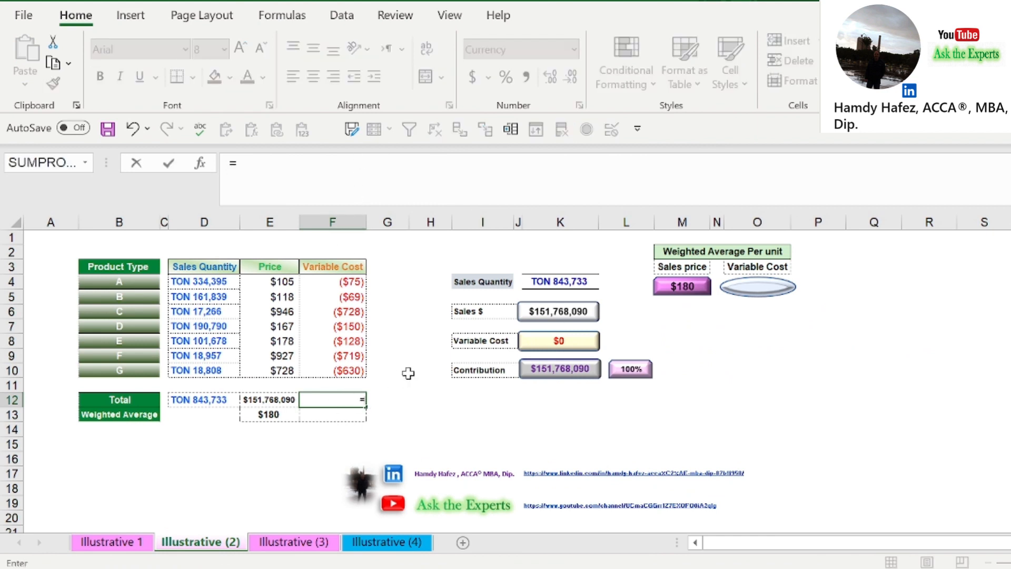
type("sum")
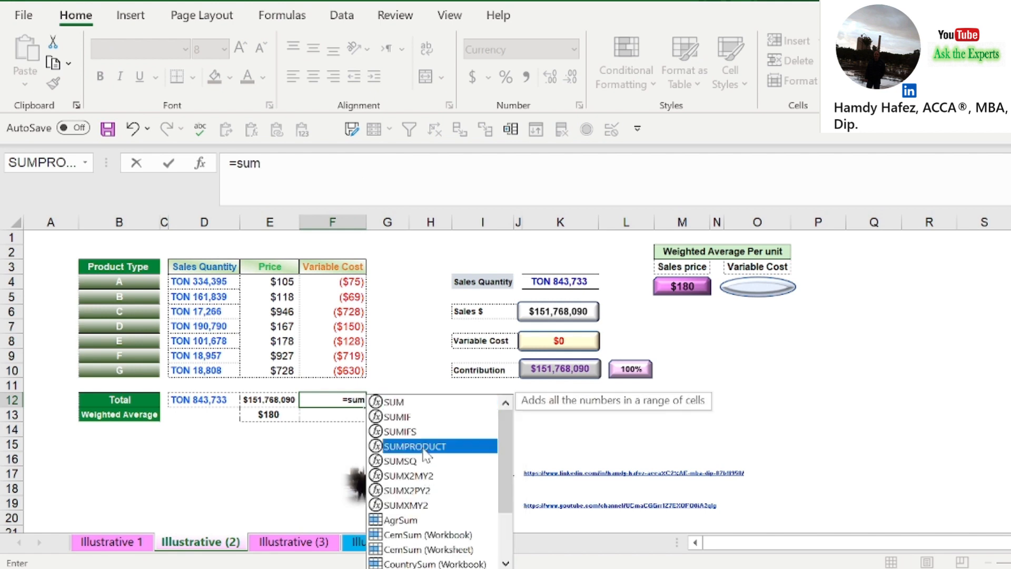
double_click(428, 447)
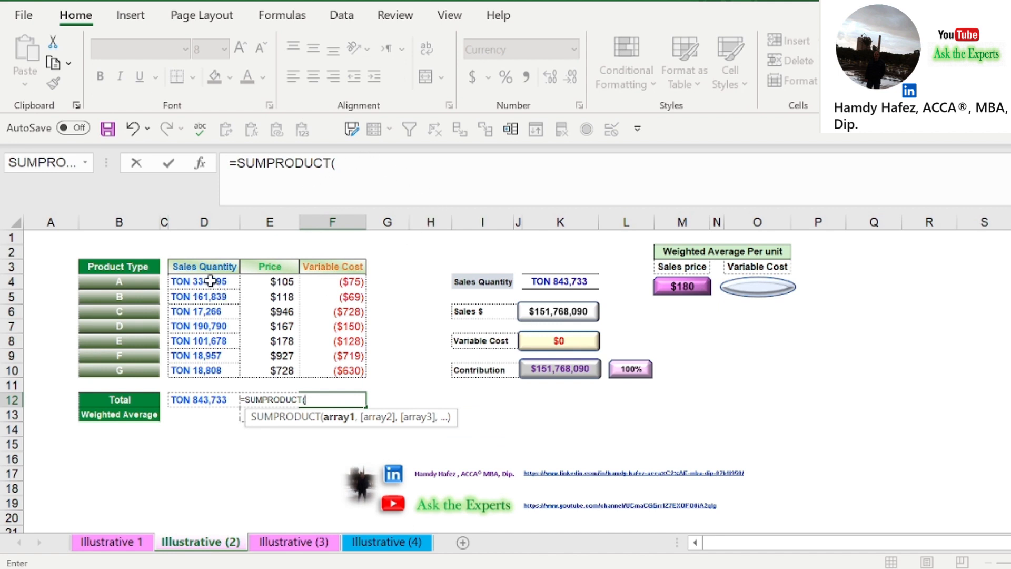
left_click_drag(211, 281, 210, 370)
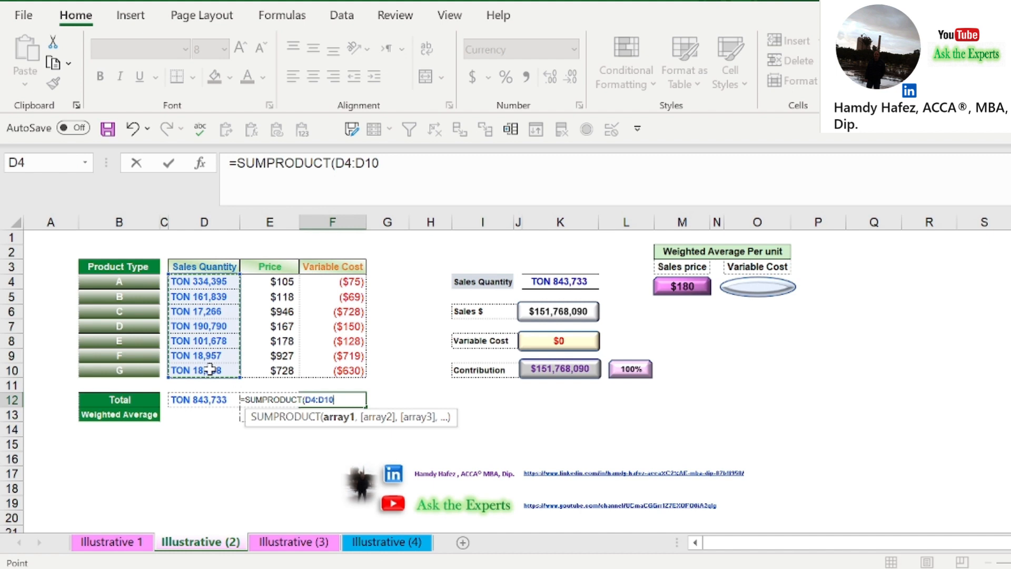
type(",")
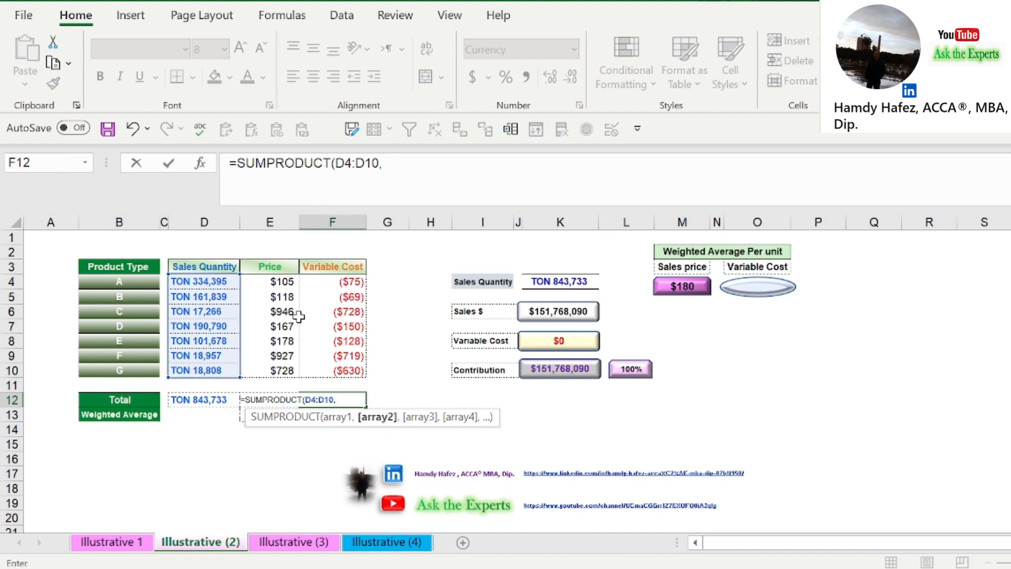
left_click_drag(344, 274, 348, 370)
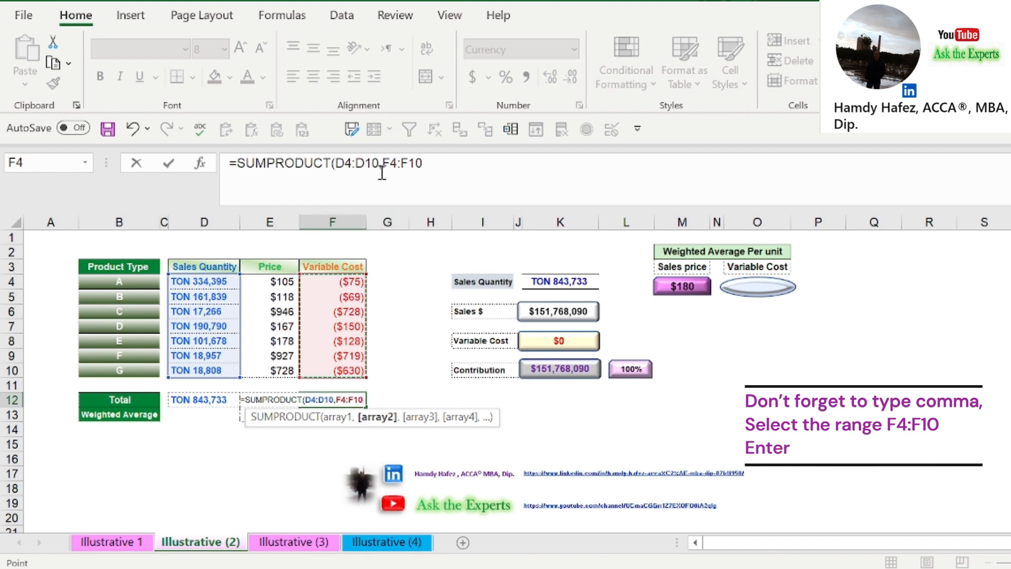
key("Return")
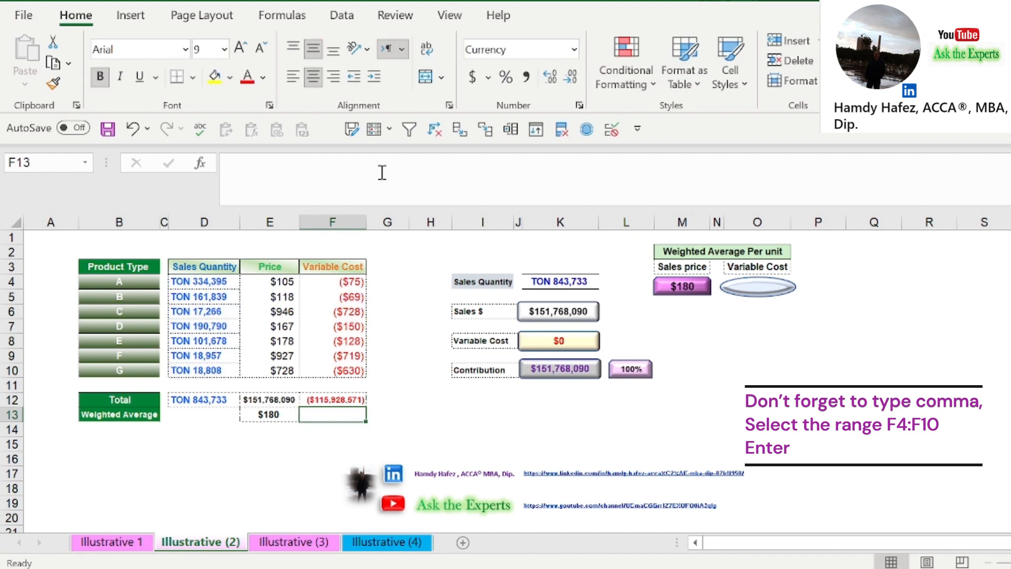
Step: Make both ranges in the F12 SUMPRODUCT formula absolute, as $D$4:$D$10 and $F$4:$F$10
left_click(330, 400)
double_click(330, 401)
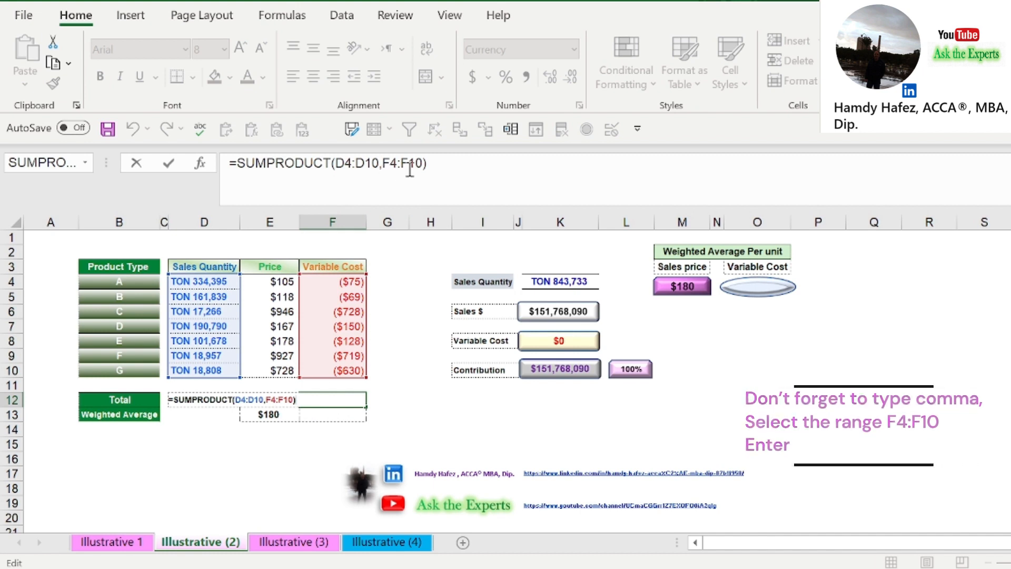
left_click(337, 415)
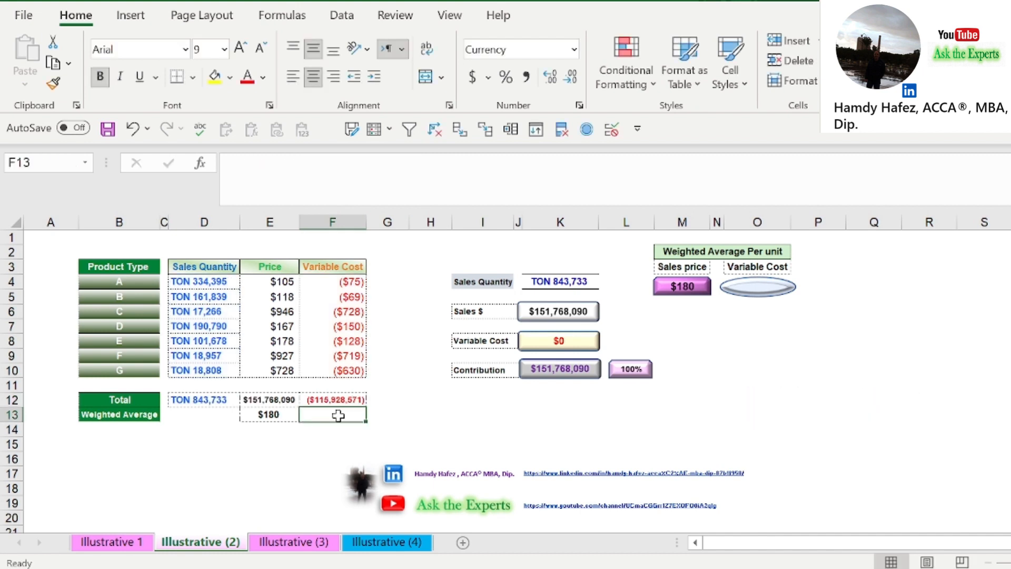
Step: Calculate the weighted average variable cost in F13 by reusing the F12 SUMPRODUCT formula and dividing it by total quantity D12
left_click(342, 398)
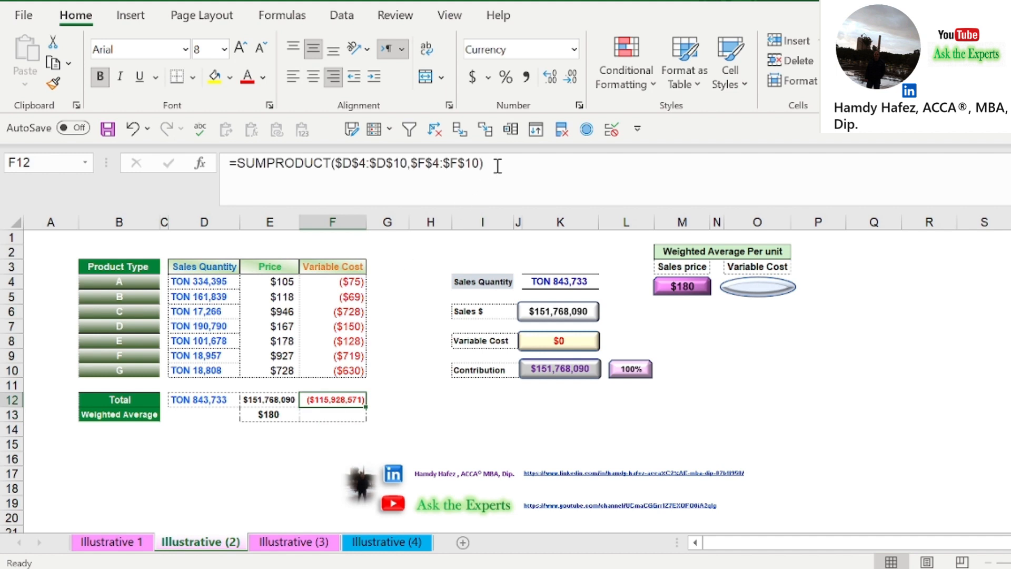
left_click_drag(498, 165, 169, 165)
key("ctrl+c")
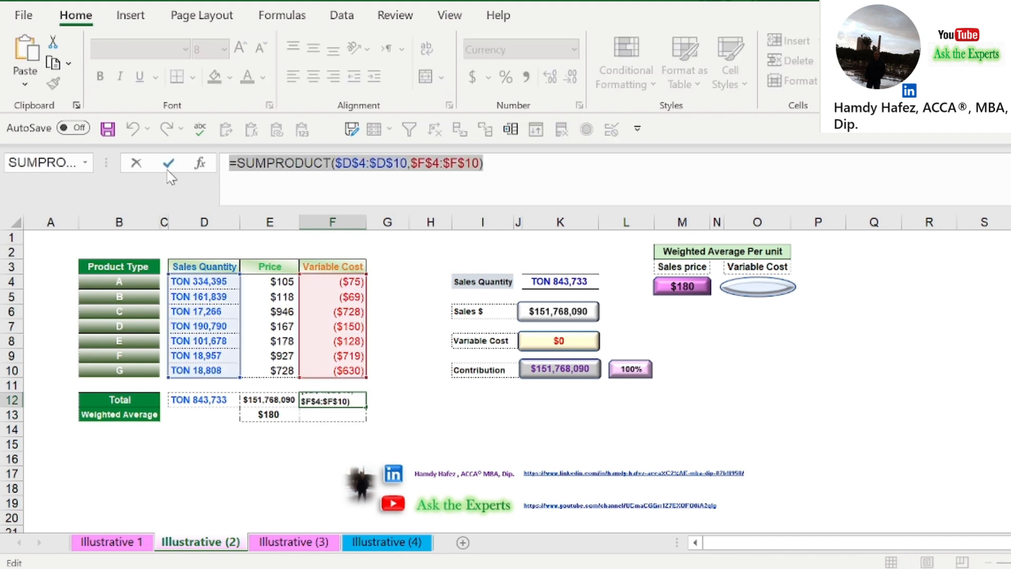
left_click(169, 164)
left_click(316, 415)
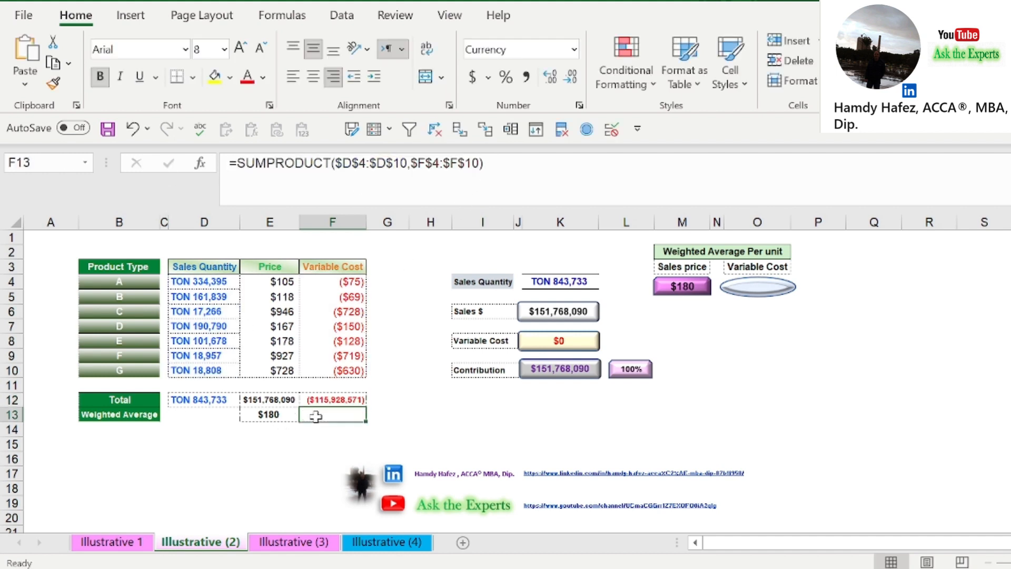
left_click(332, 169)
key("ctrl+v")
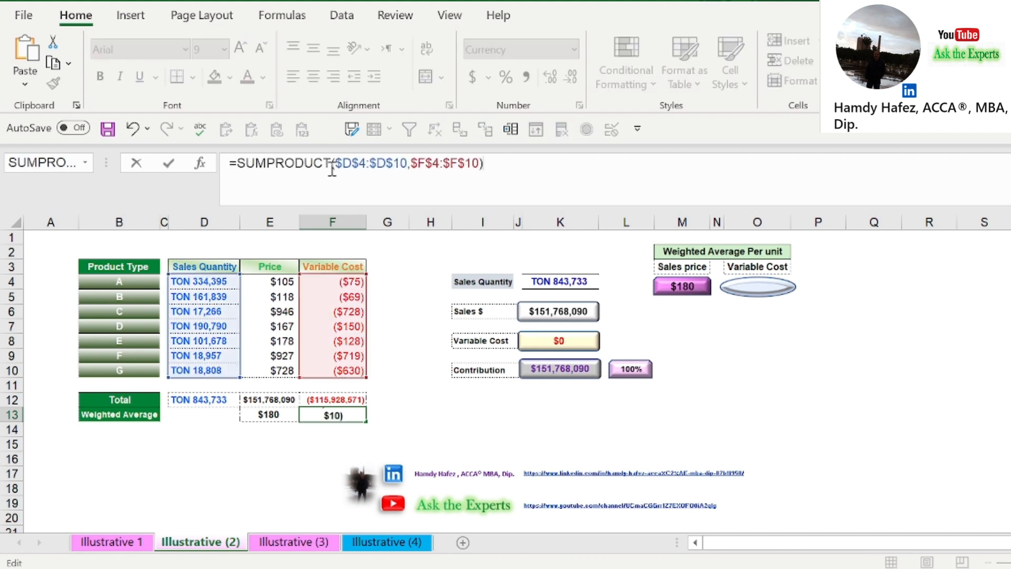
type("/")
left_click(203, 400)
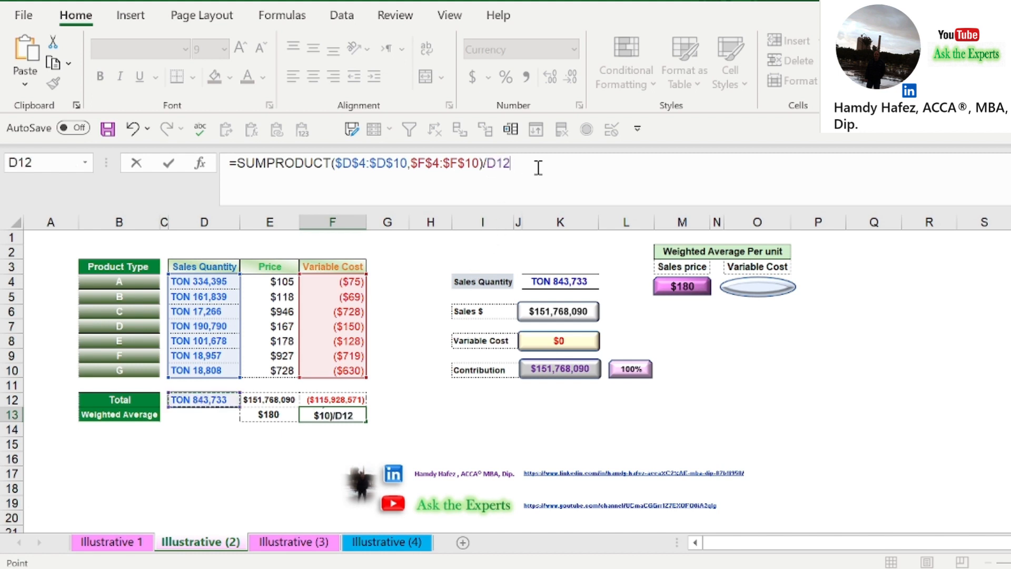
key("Return")
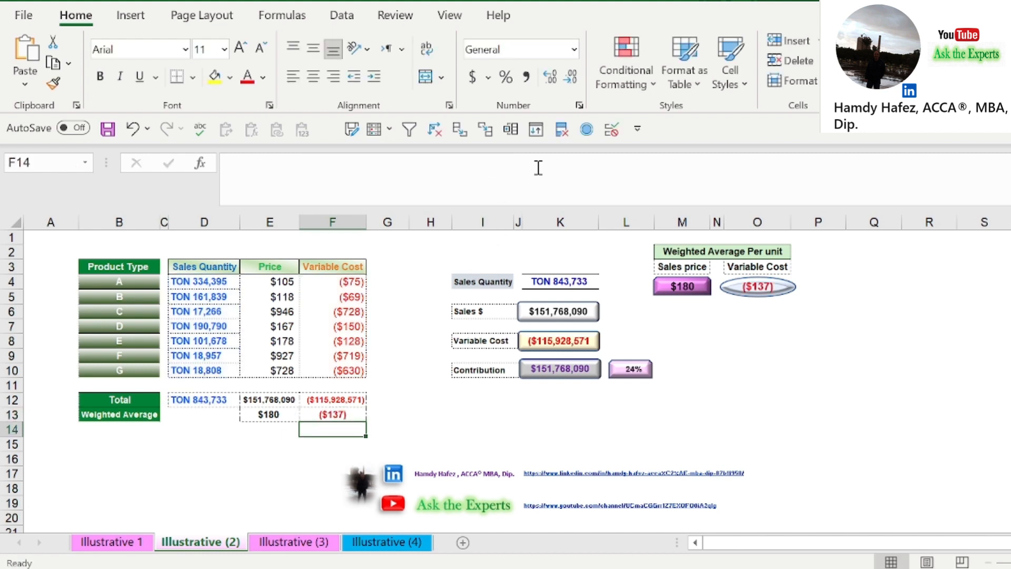
Step: Inspect the cell references in the weighted average variable cost formula in F13 and the total variable cost formula in F12
left_click(333, 413)
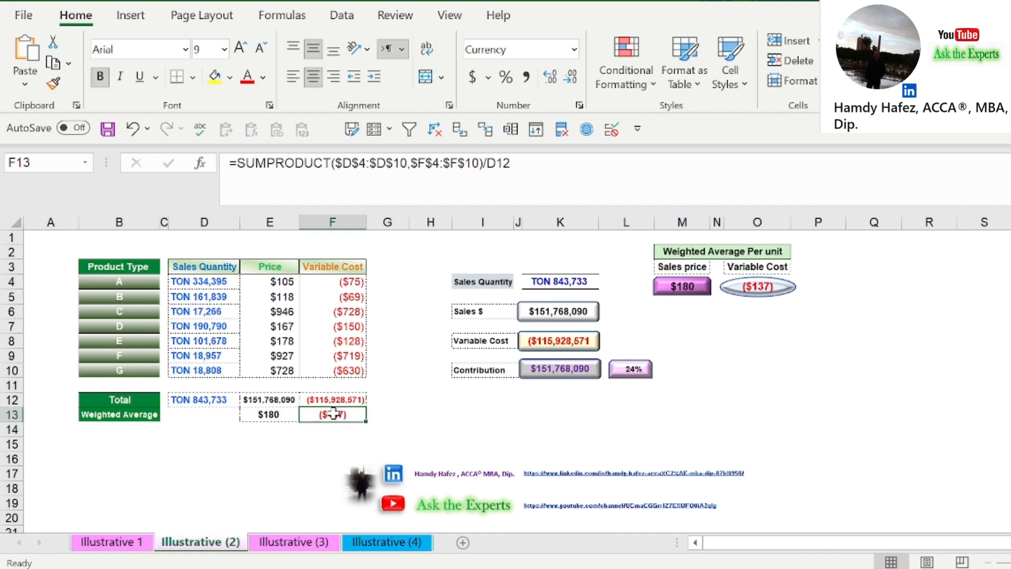
double_click(333, 413)
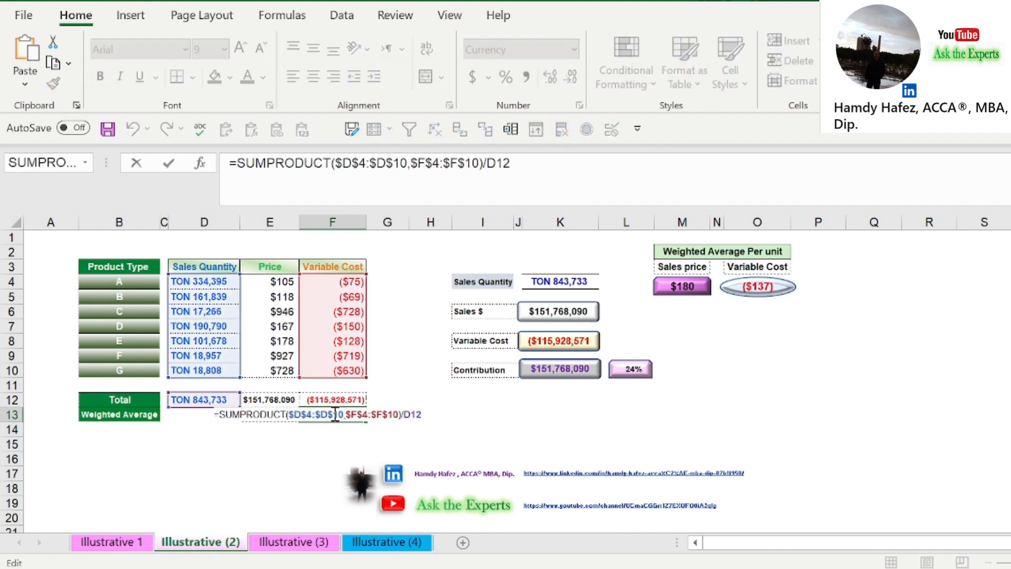
key("Escape")
left_click(338, 399)
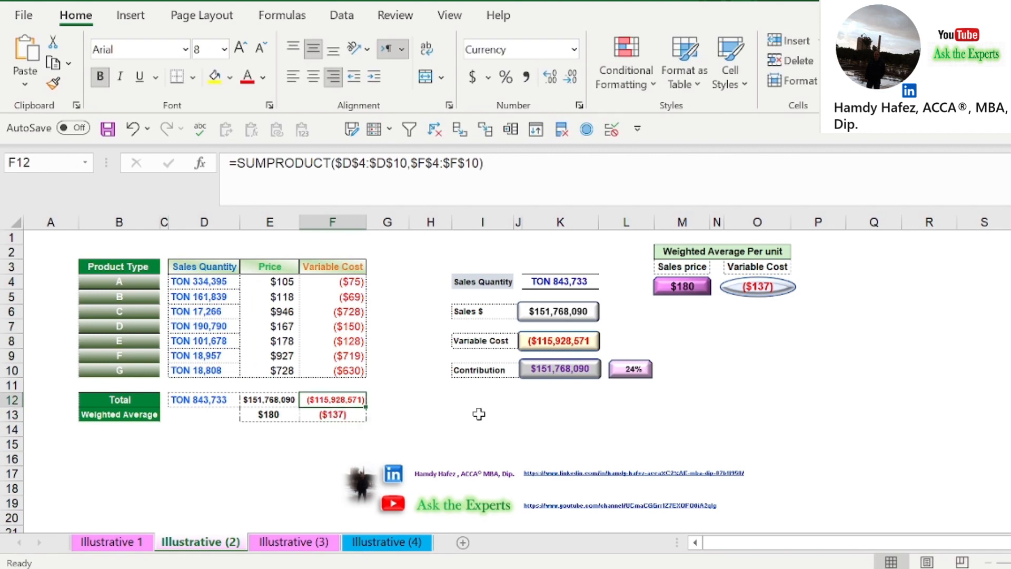
key("F2")
key("Escape")
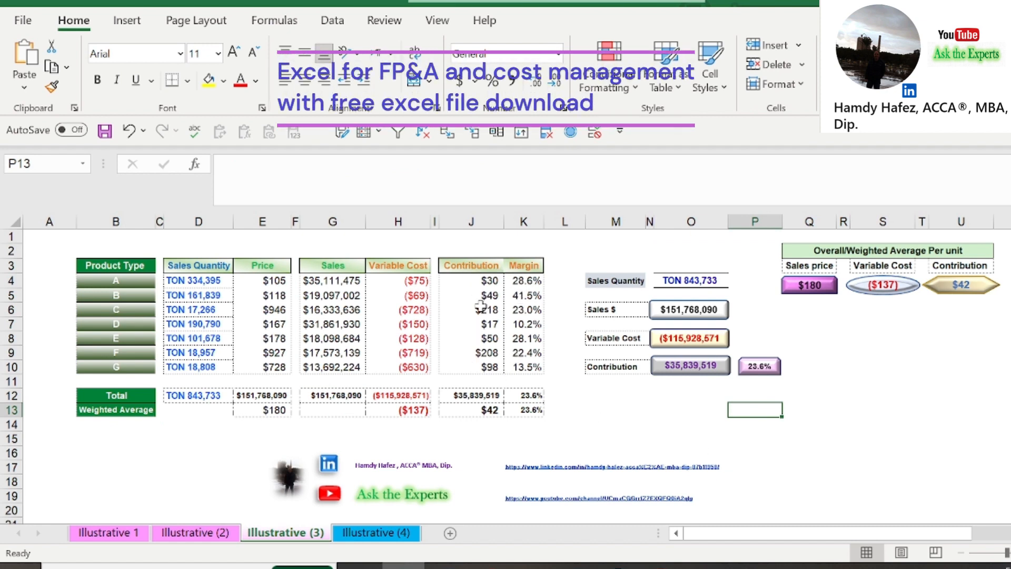
Step: On the Illustrative (3) sheet, examine product A's contribution formula in J4 and margin formula in K4
left_click(486, 283)
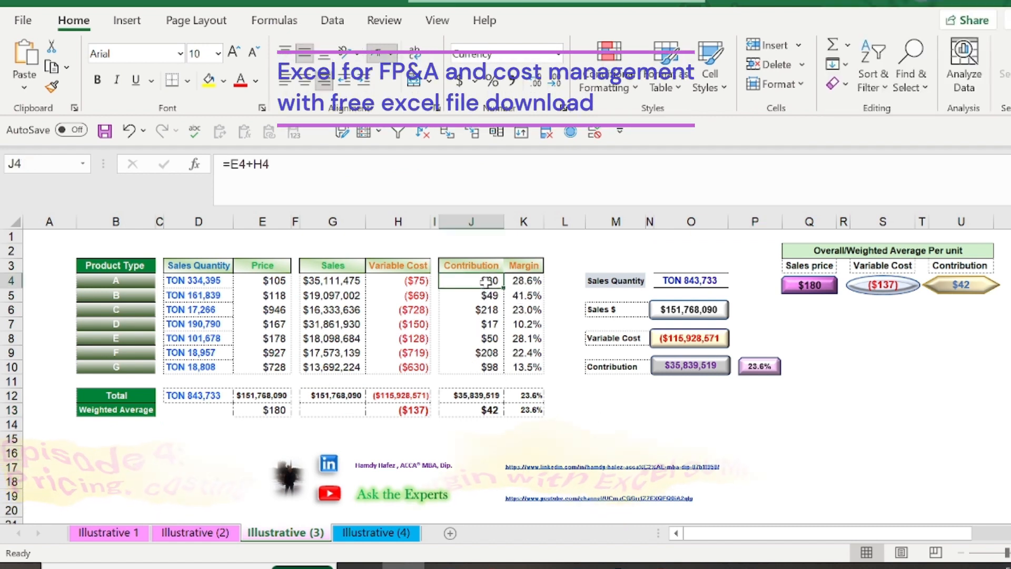
key("F2")
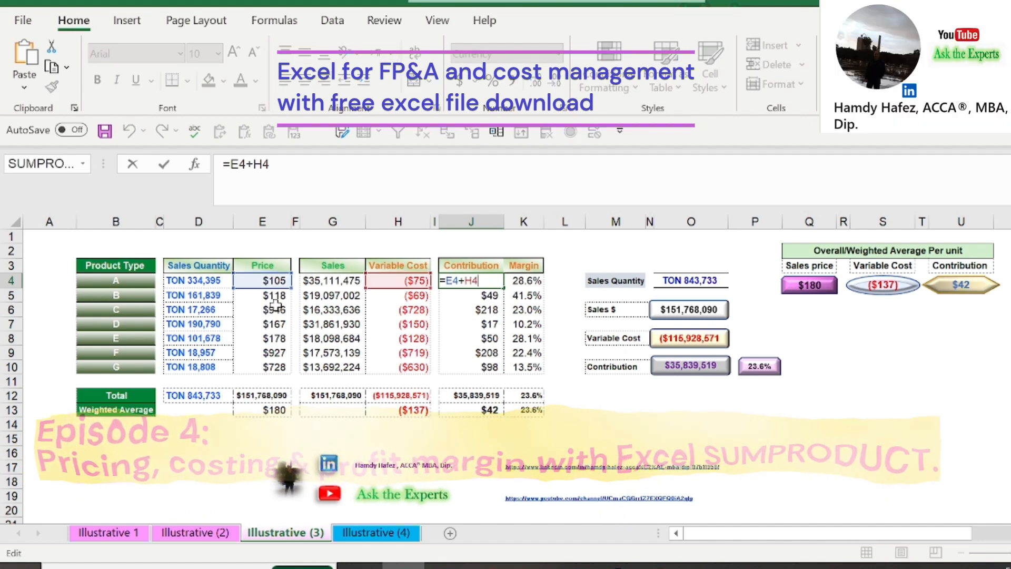
key("Escape")
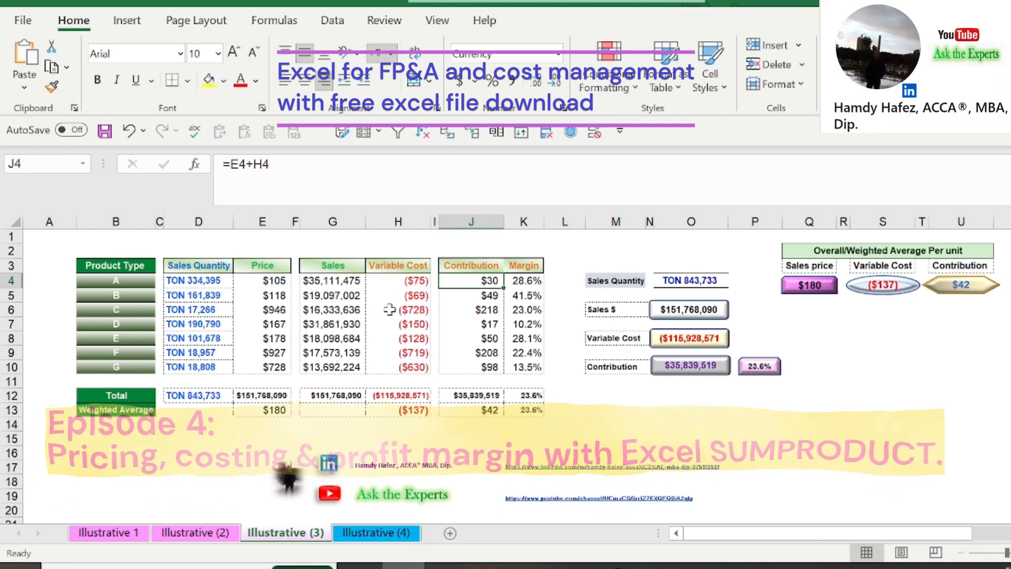
left_click(523, 282)
double_click(525, 283)
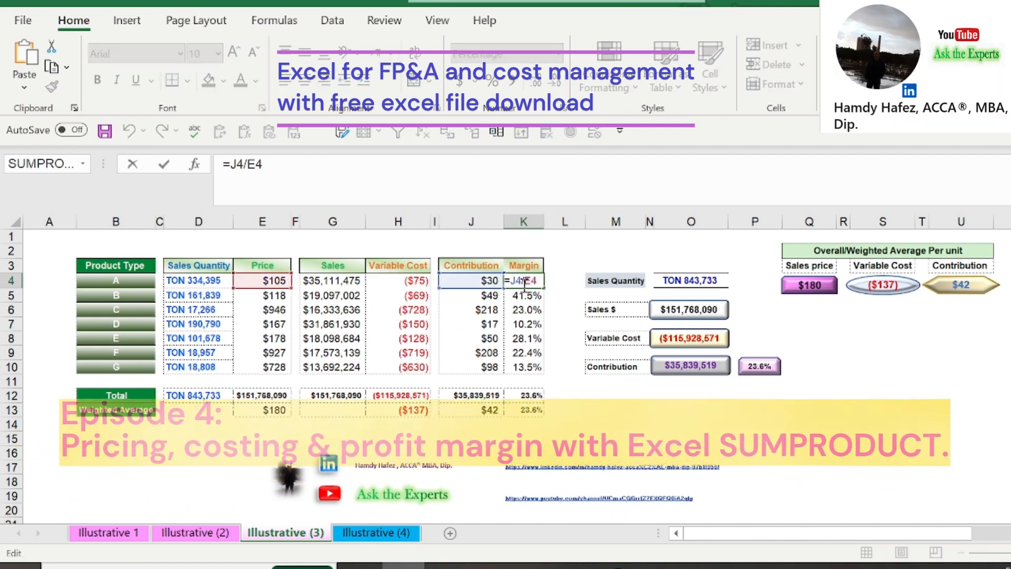
key("Escape")
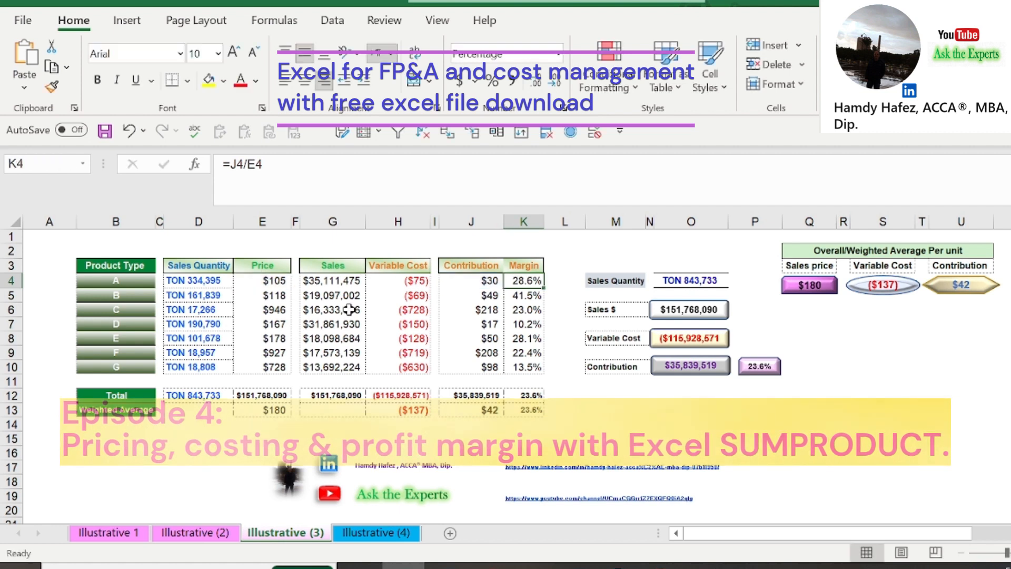
Step: Examine the total margin formula in K12, the weighted average margin in K13 and the weighted average contribution in J13
double_click(509, 394)
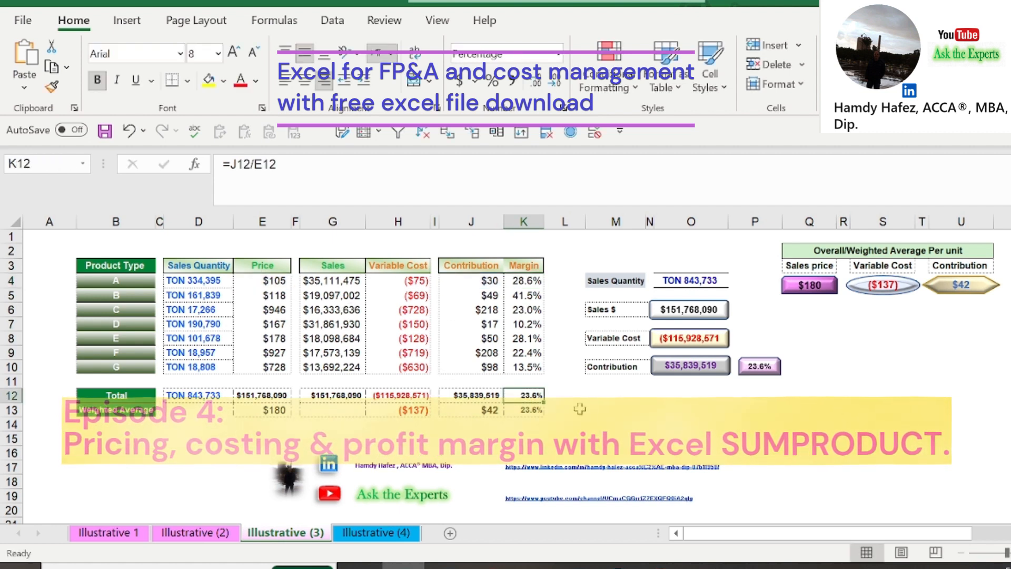
double_click(519, 410)
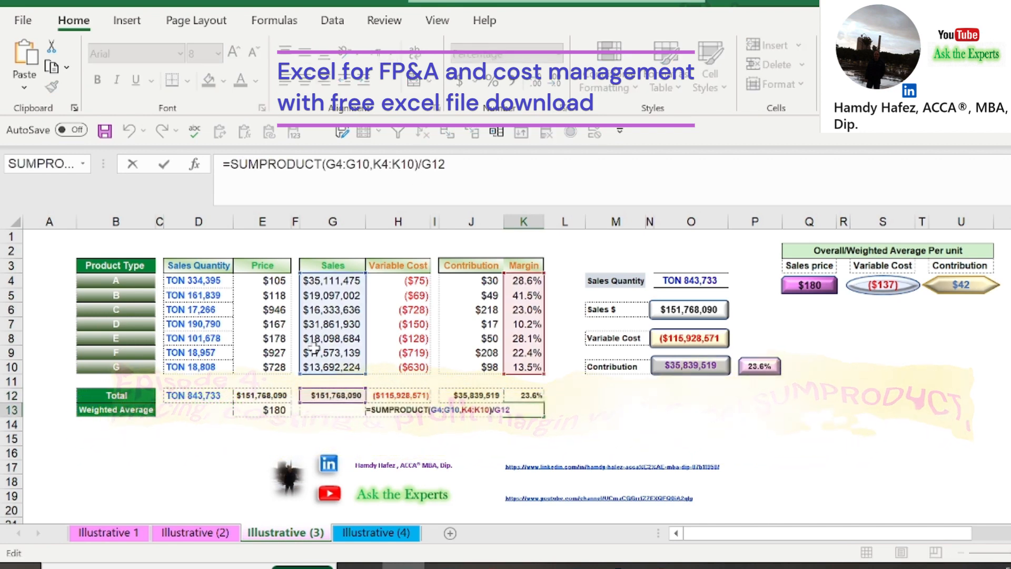
key("Escape")
left_click(475, 411)
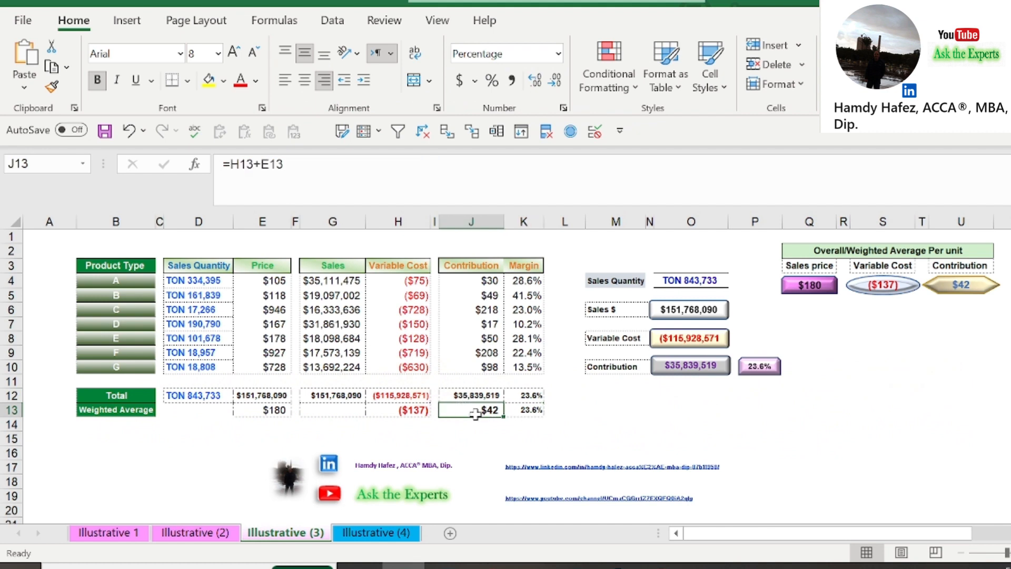
double_click(476, 411)
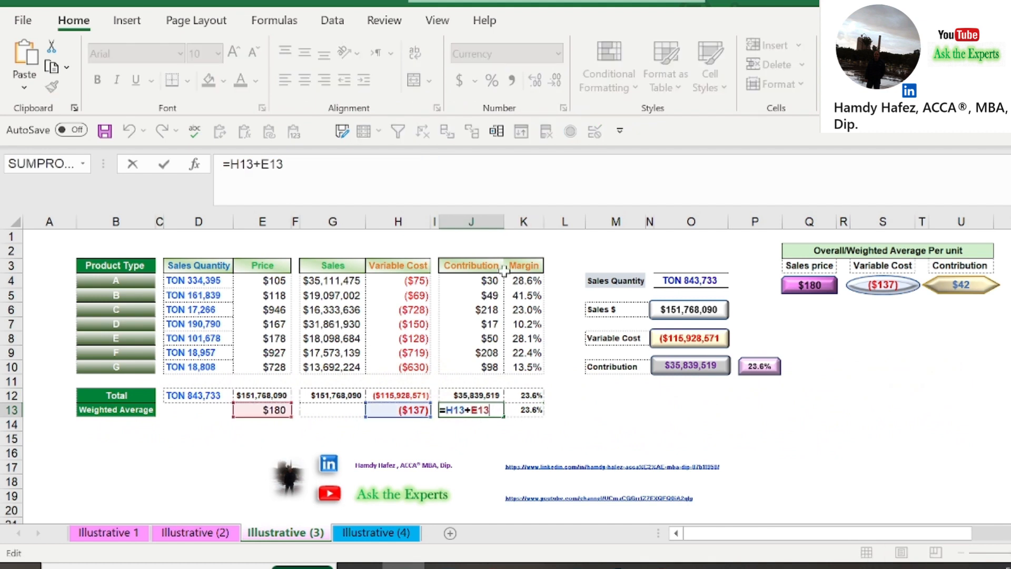
key("Escape")
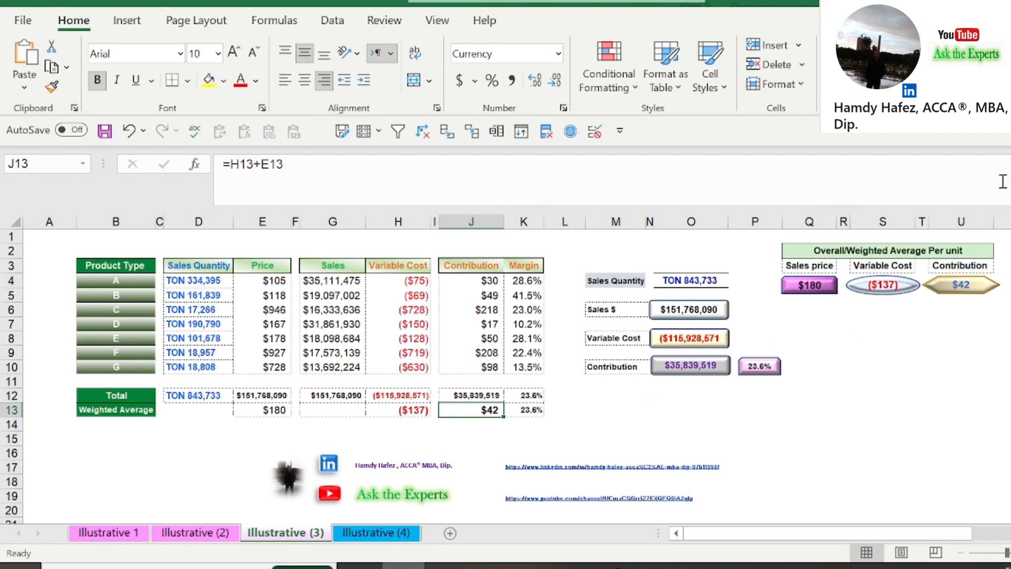
Step: Open the Ask the Experts YouTube channel from the worksheet and look through its videos and playlists
left_click(400, 495)
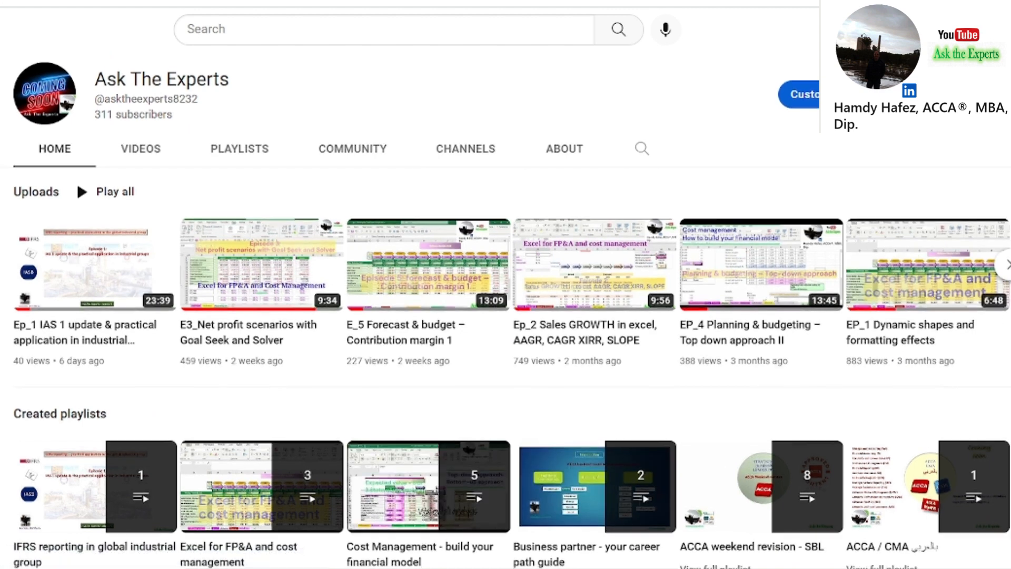
scroll(403, 474, "down", 1)
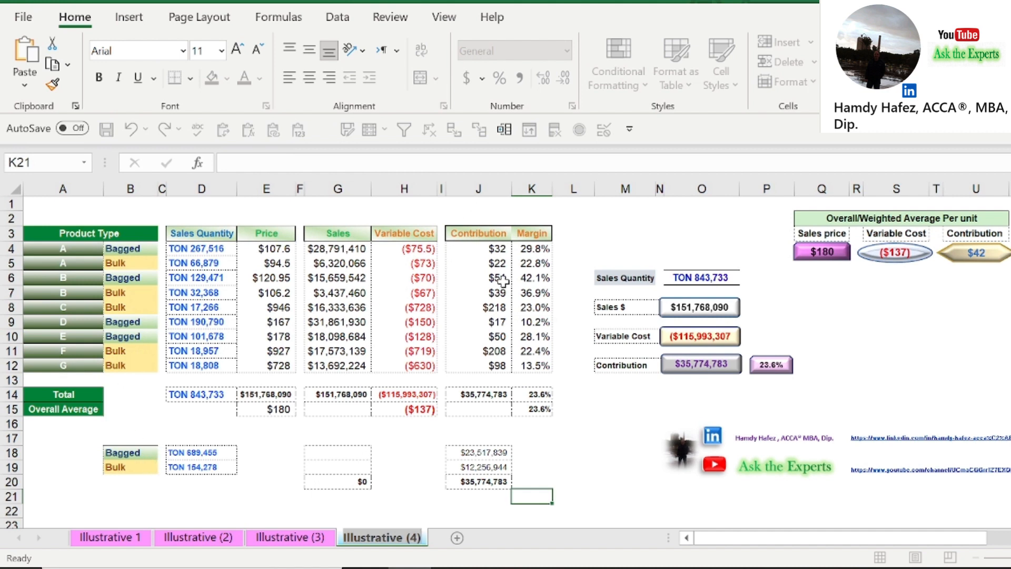
Step: On the Illustrative (4) sheet, clear the Bagged and Bulk sales quantities in D18 and D19
left_click(213, 452)
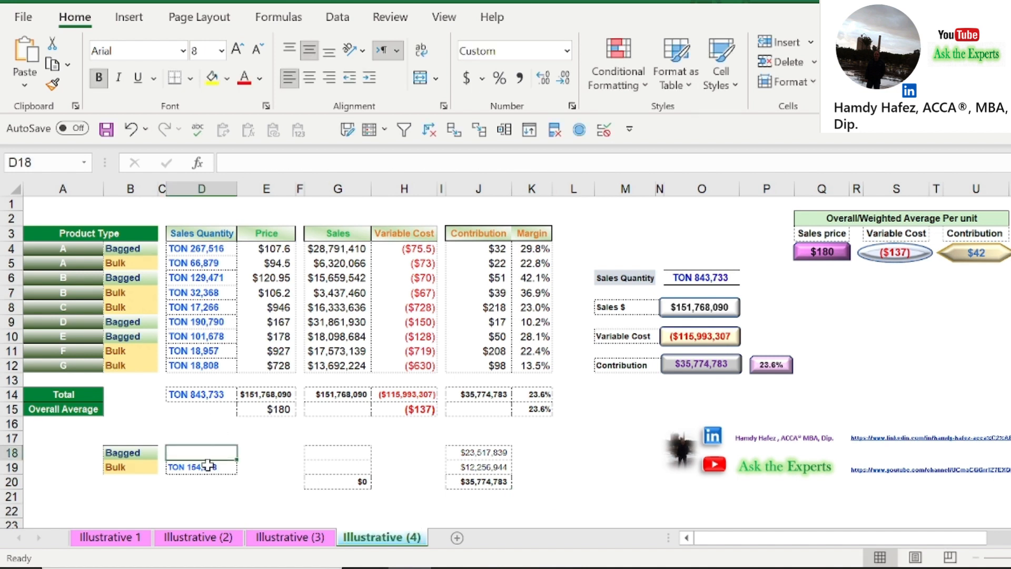
left_click(209, 465)
key("Delete")
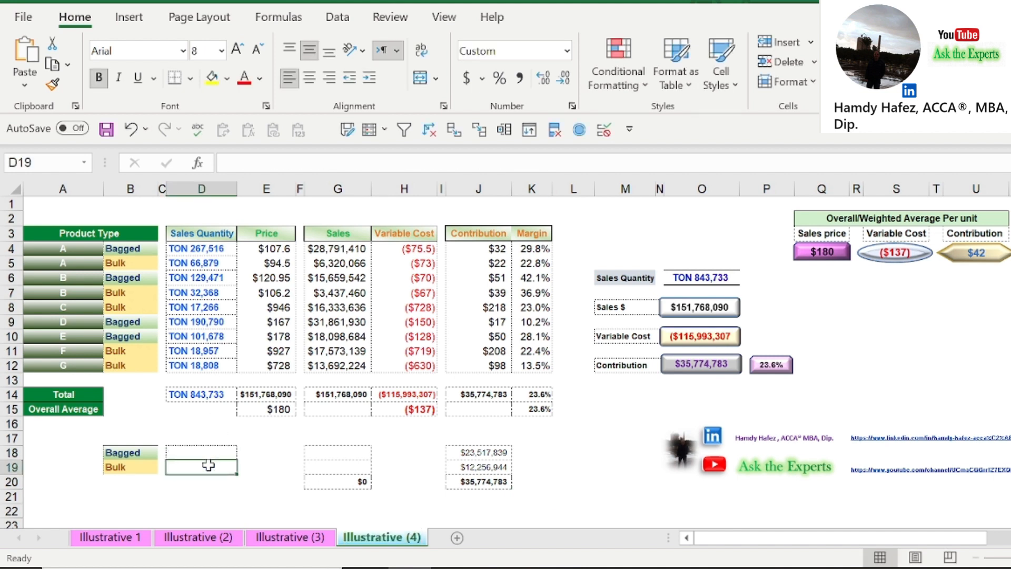
Step: Start a SUMPRODUCT formula in the Bagged quantity cell D18 with the absolute sales quantity range $D$4:$D$12 as its first array
left_click(213, 452)
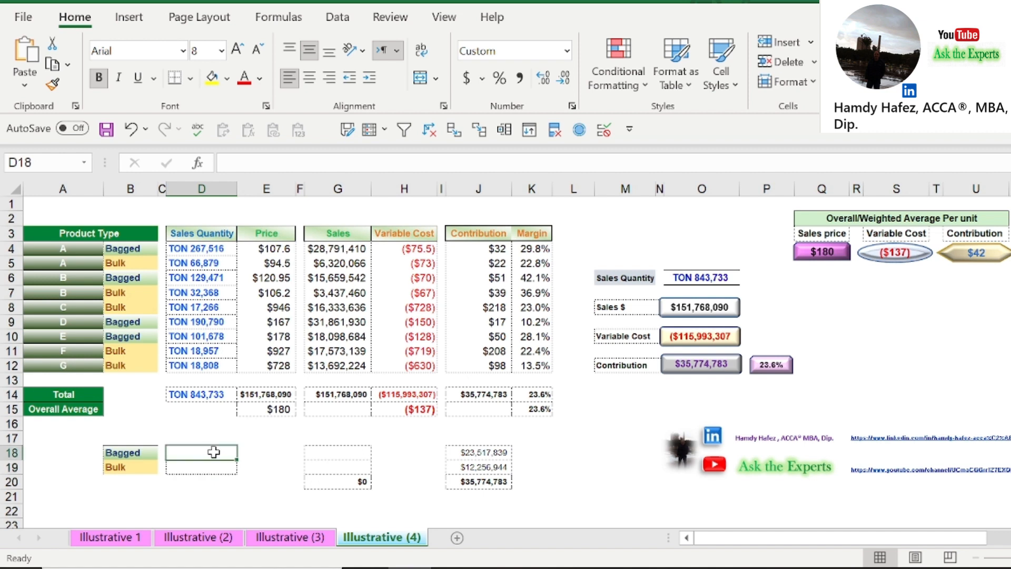
type("=sum")
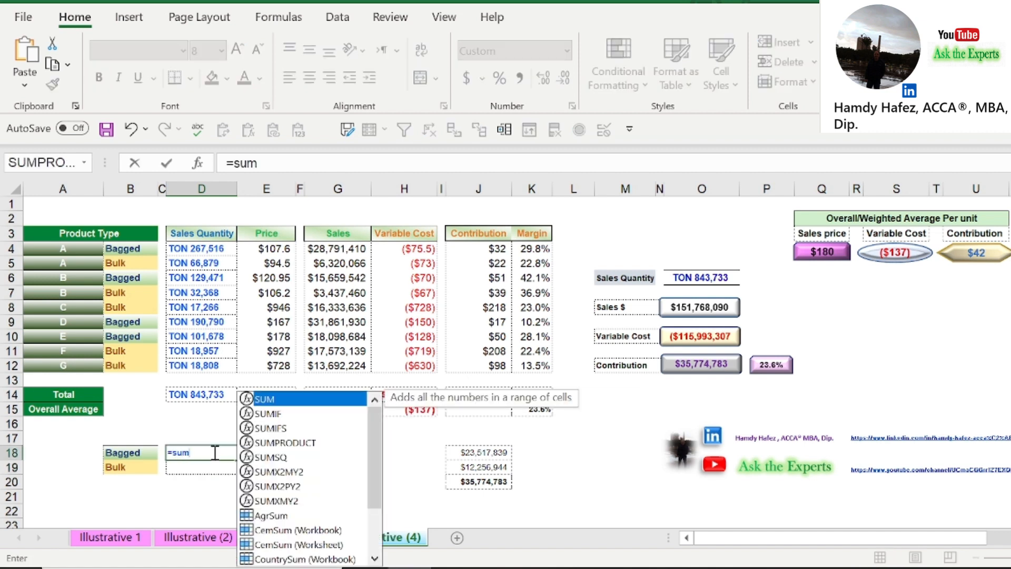
double_click(304, 442)
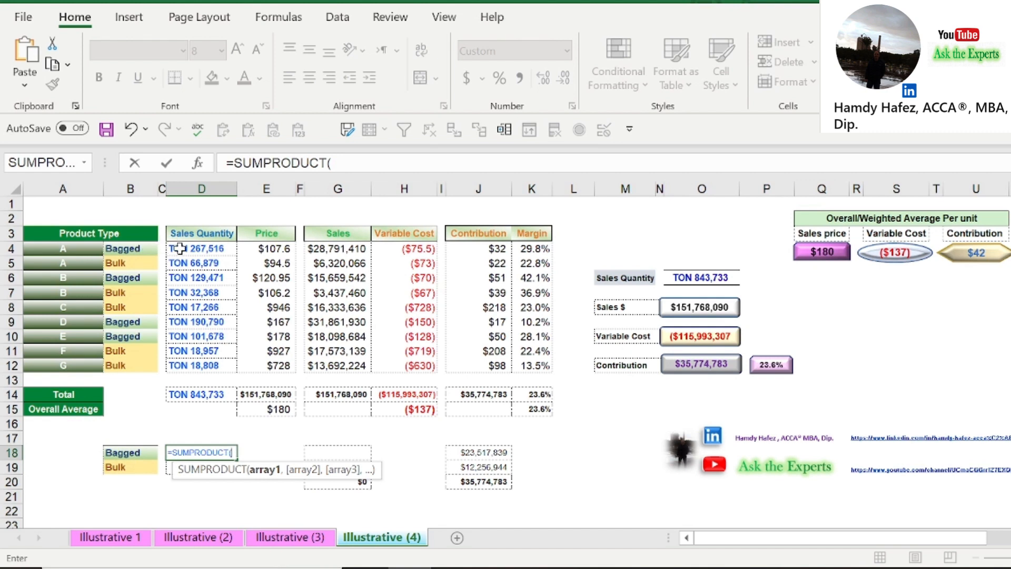
left_click_drag(179, 249, 195, 363)
left_click_drag(378, 163, 337, 157)
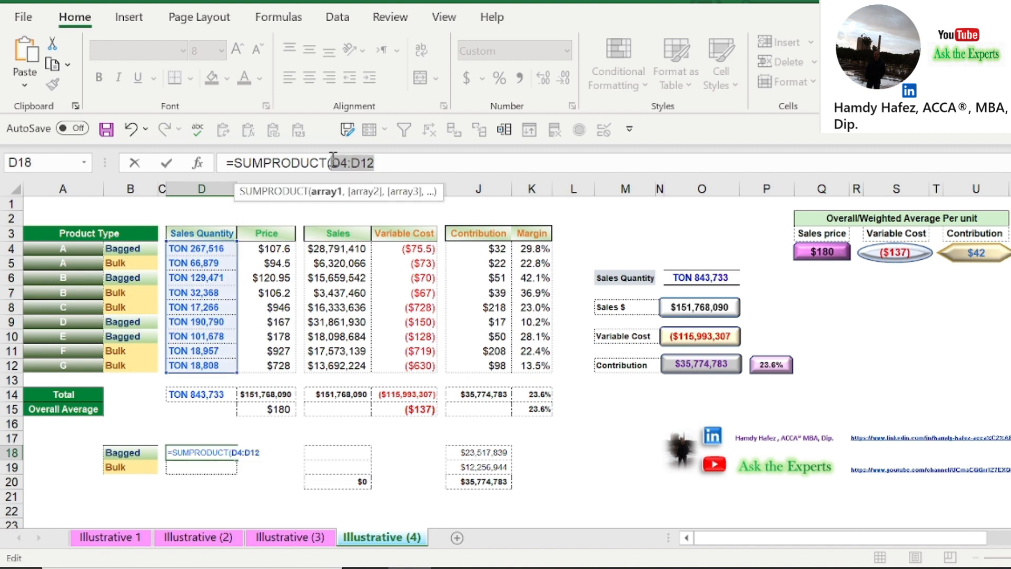
key("F4")
left_click(420, 160)
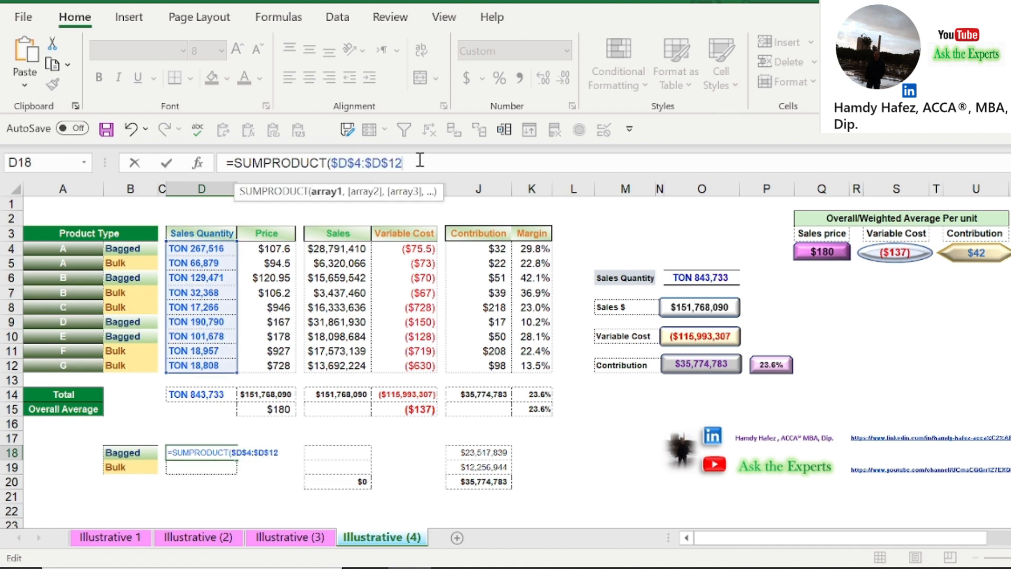
Step: Complete the D18 formula with the second array --($B$4:$B$12="Bagged") and closing brackets
type(",--")
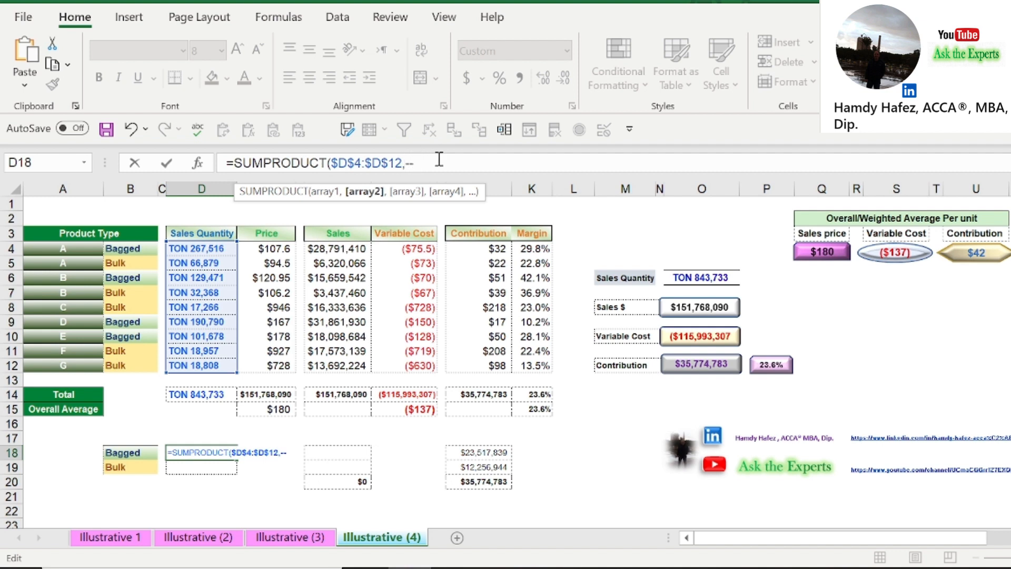
type("(")
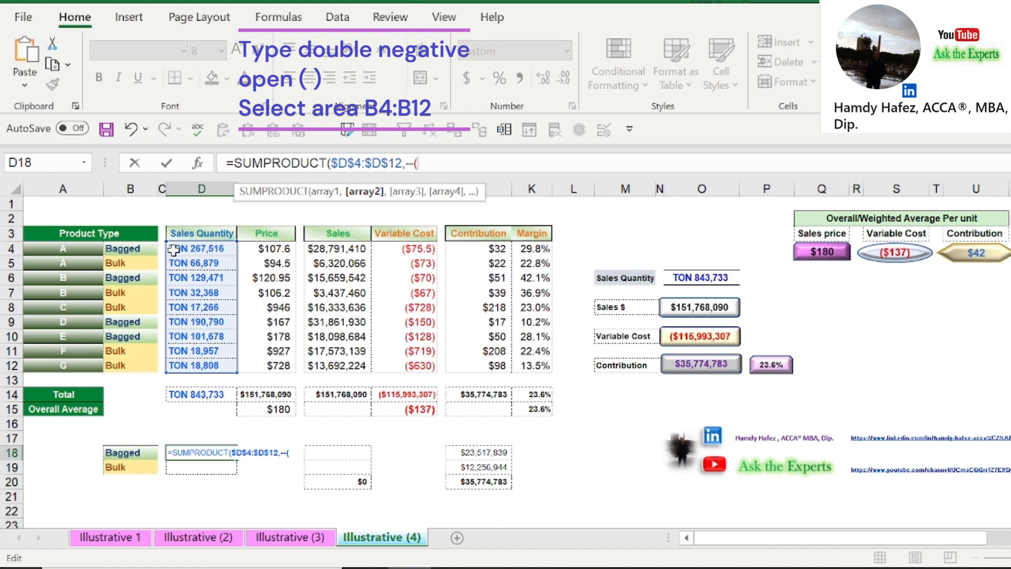
left_click_drag(132, 247, 133, 362)
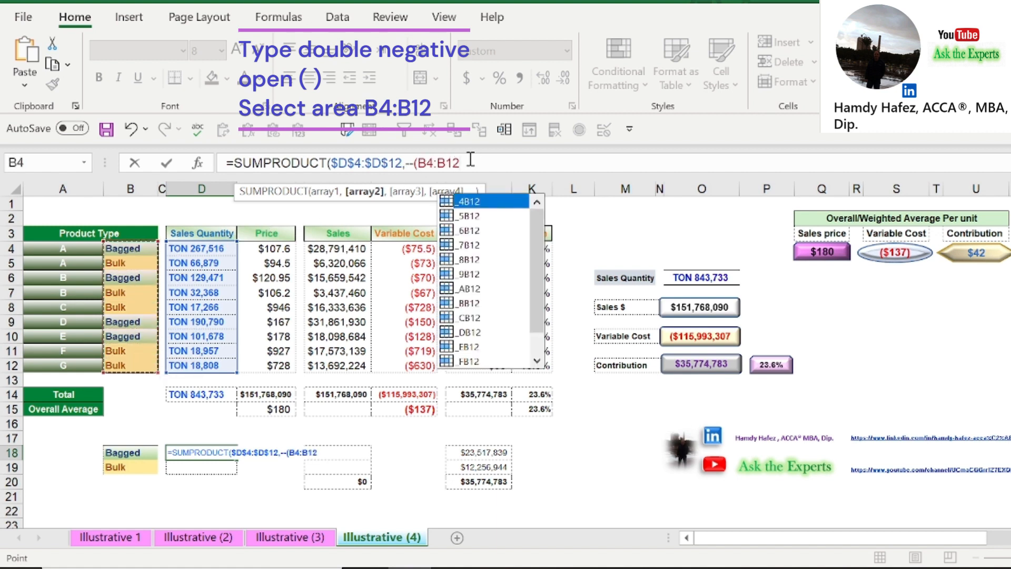
left_click_drag(461, 163, 423, 165)
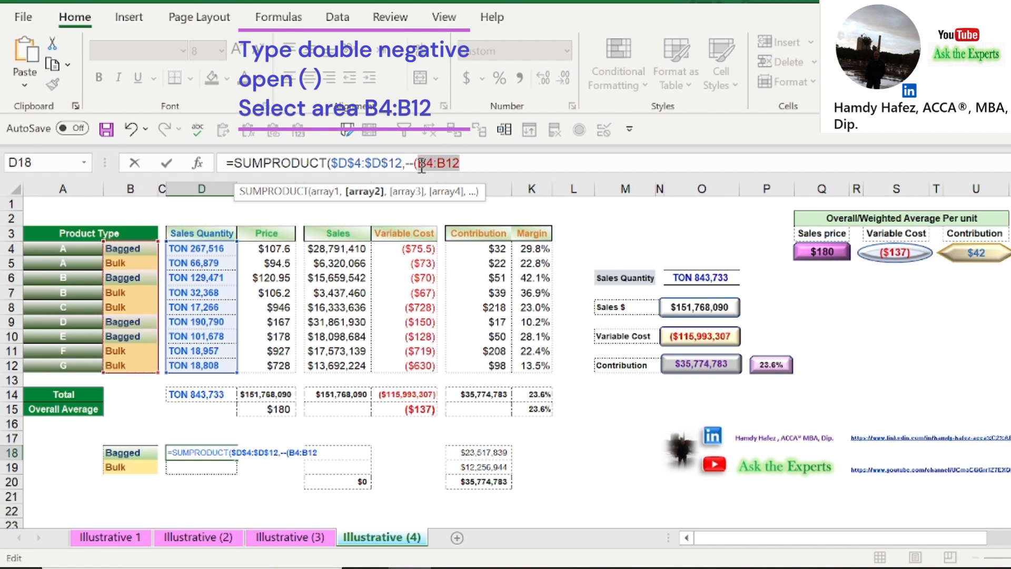
key("F4")
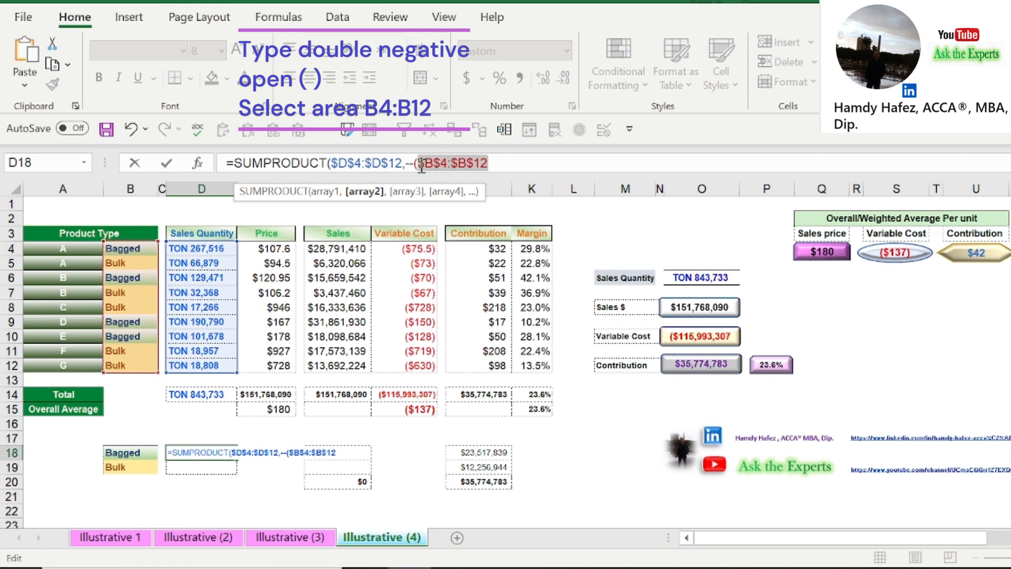
left_click(497, 164)
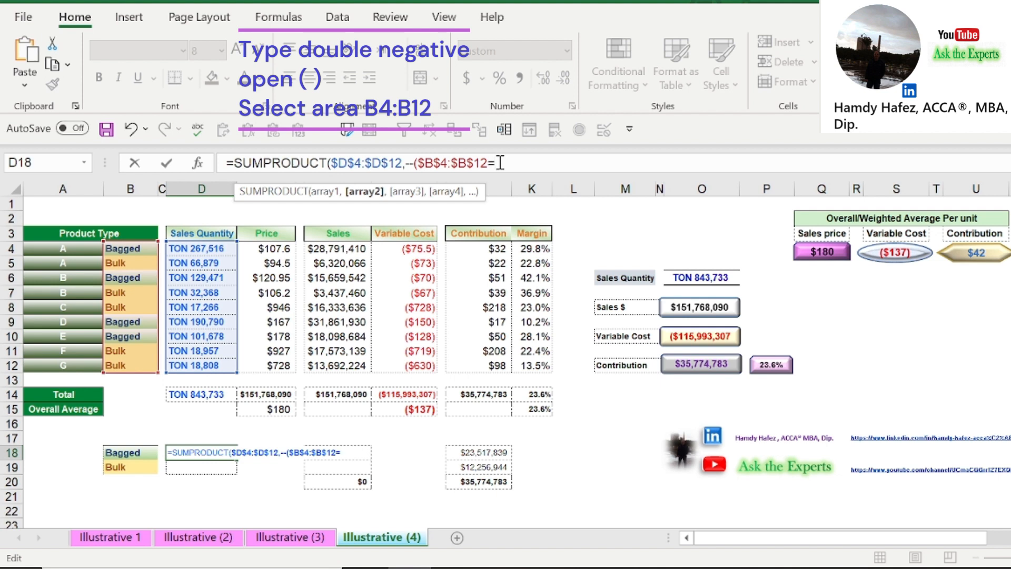
type("=\"\"")
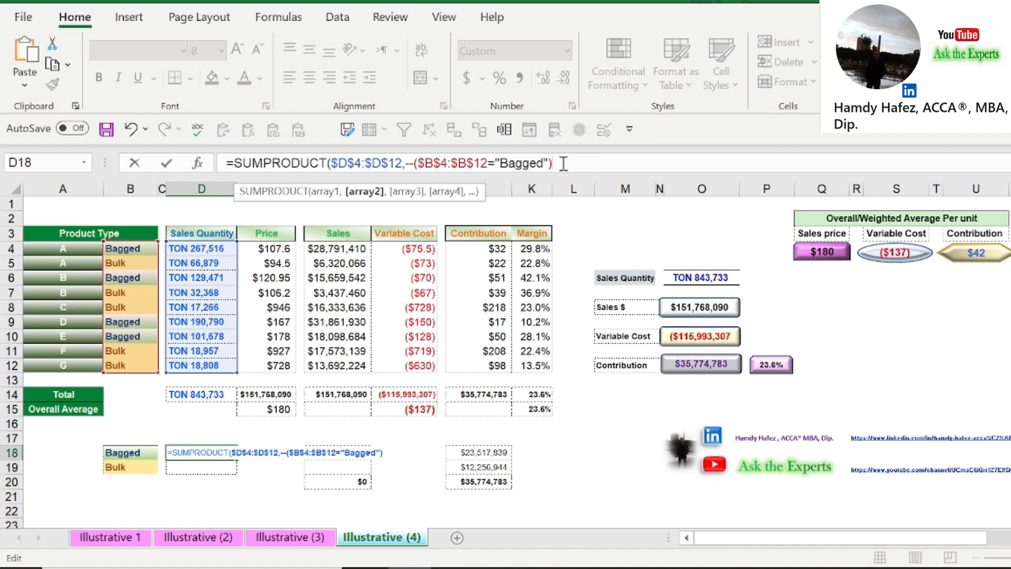
key("Return")
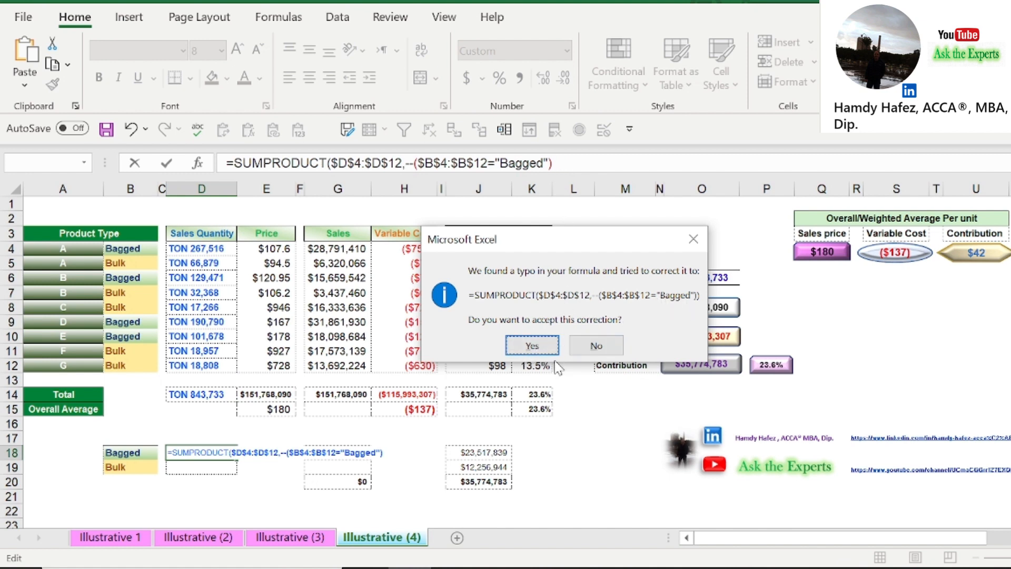
left_click(535, 347)
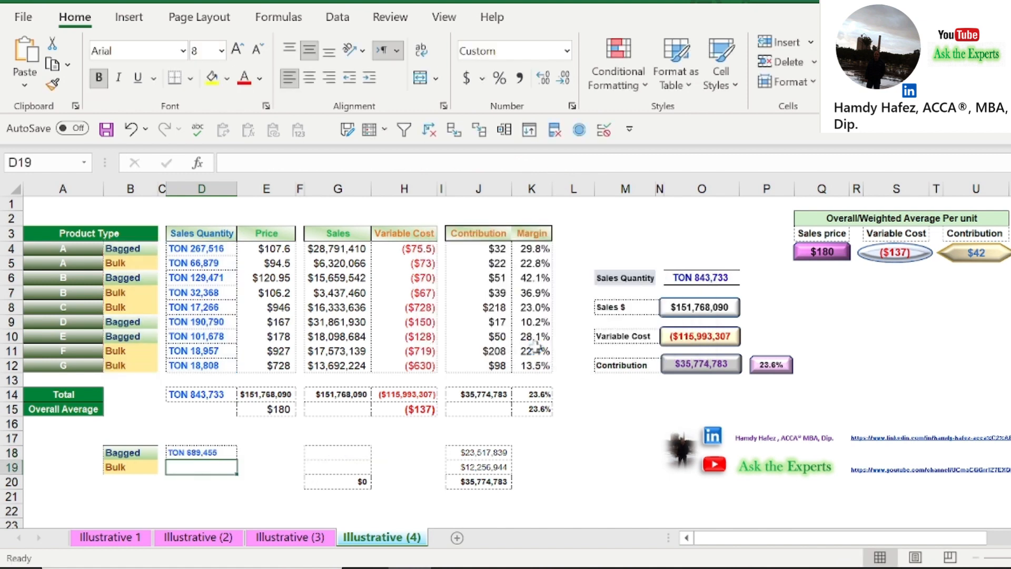
Step: Copy the Bagged quantity formula from D18 into the Bulk cell D19
left_click(209, 453)
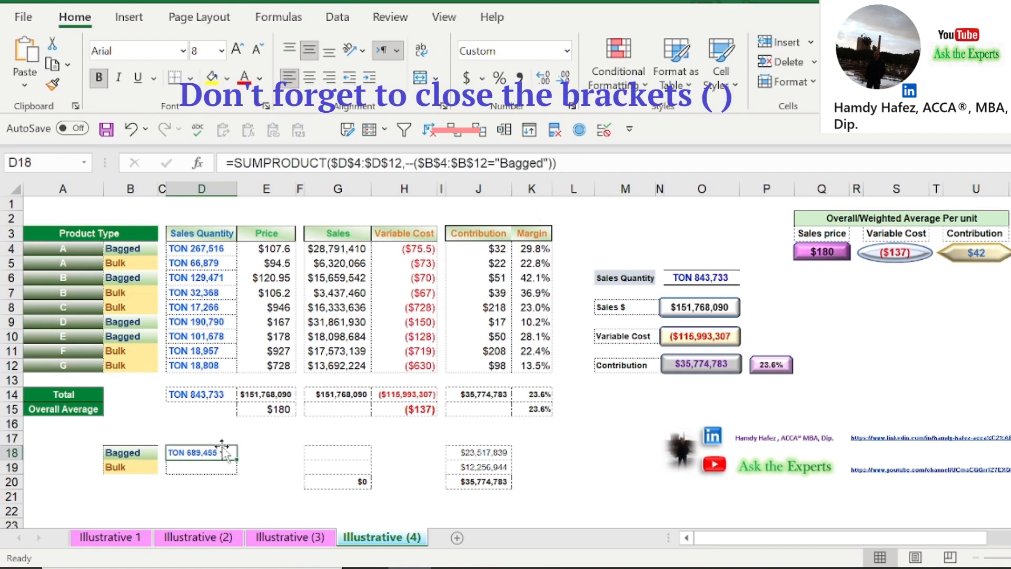
key("ctrl+c")
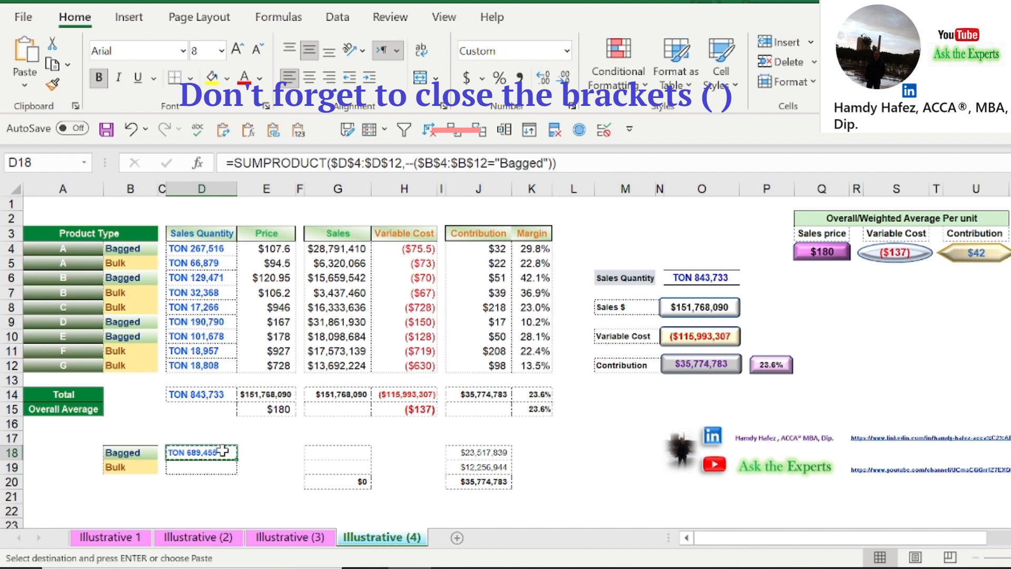
left_click(209, 467)
key("ctrl+v")
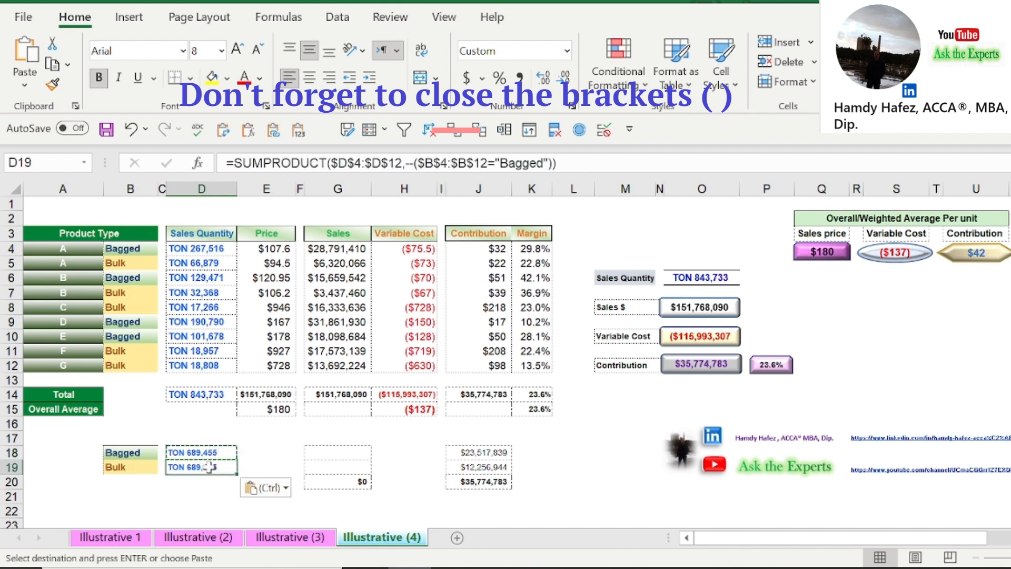
Step: Change the criterion in the D19 formula to "Bulk"
double_click(522, 163)
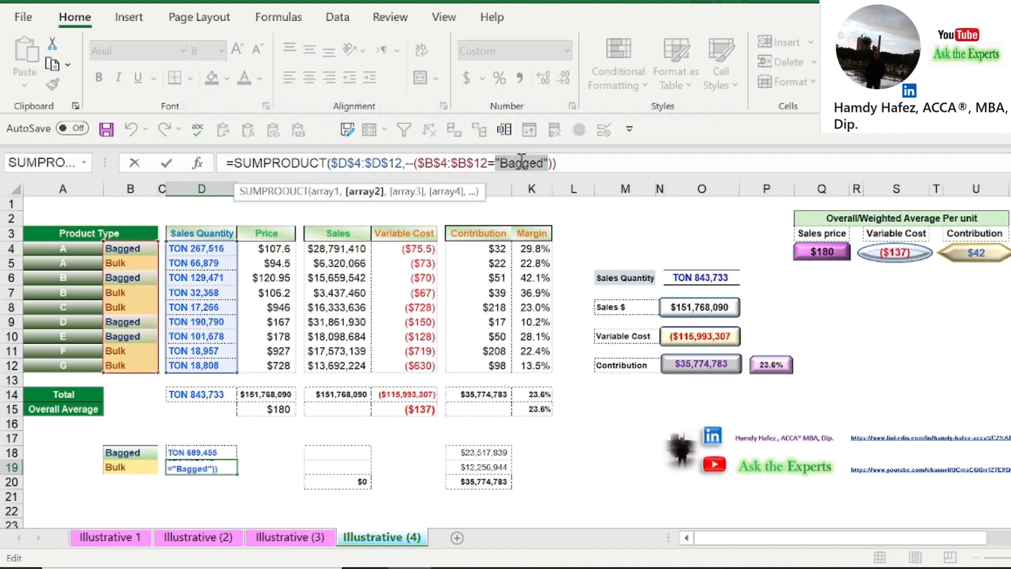
key("BackSpace")
type("Bul")
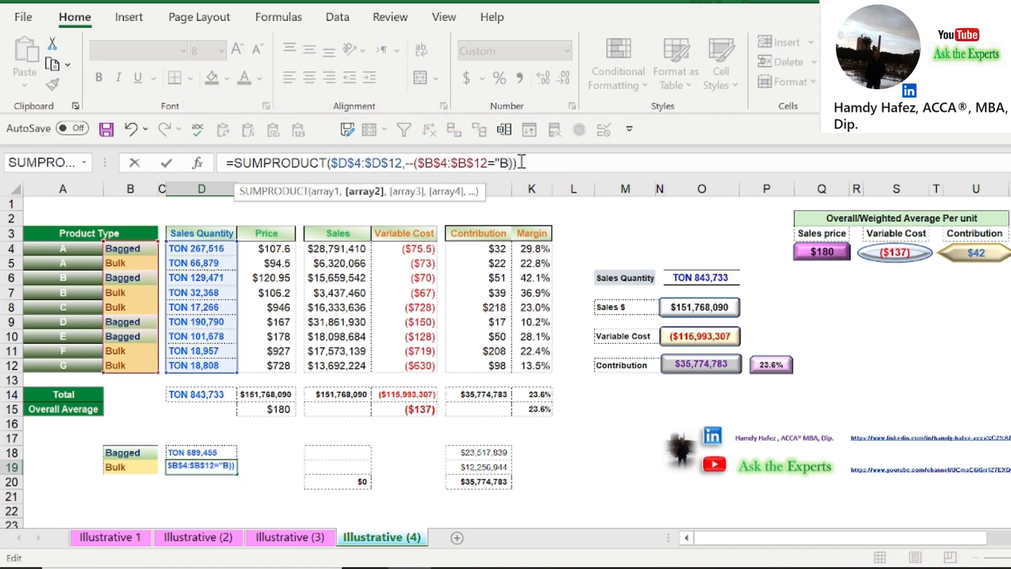
type("k")
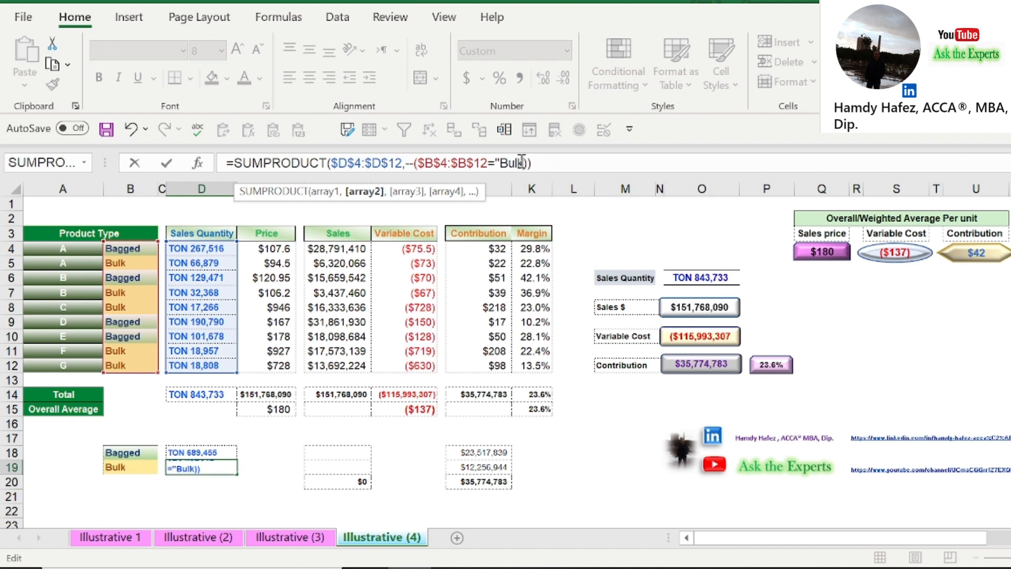
type("\"")
key("Return")
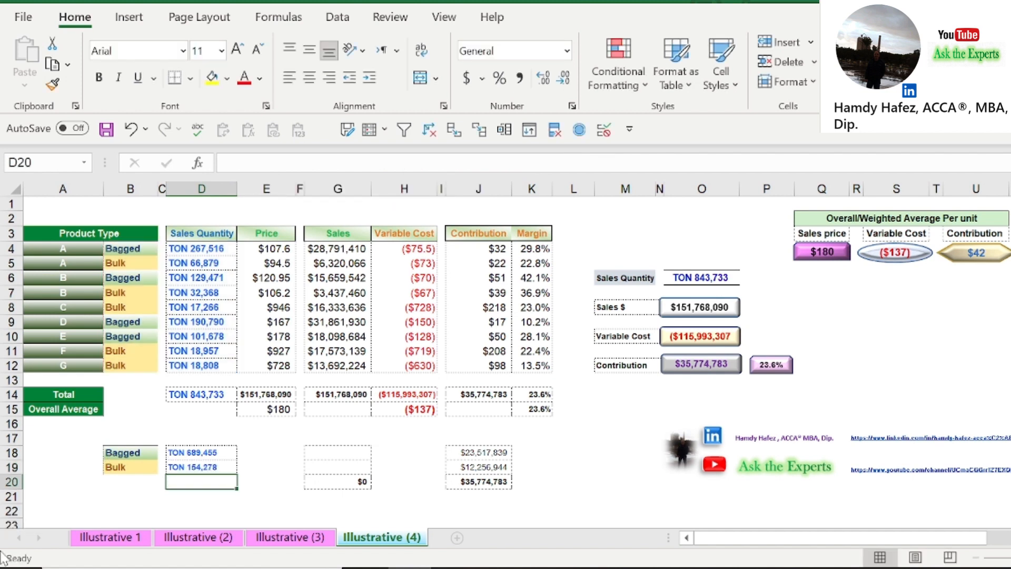
left_click(573, 481)
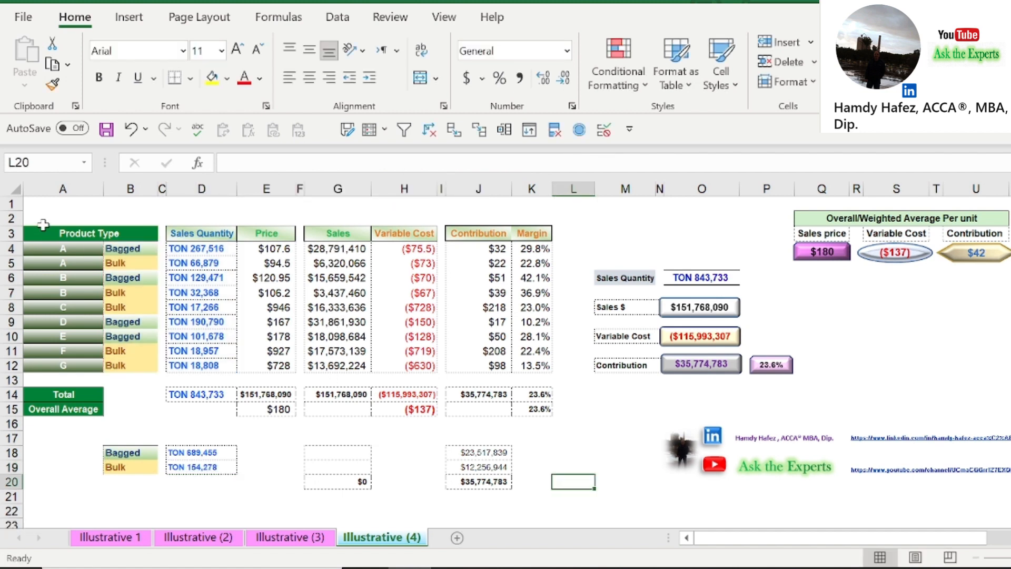
Step: Start a SUMPRODUCT formula in the Bagged sales cell G18 with the absolute sales range $G$4:$G$12 as its first array
left_click(355, 451)
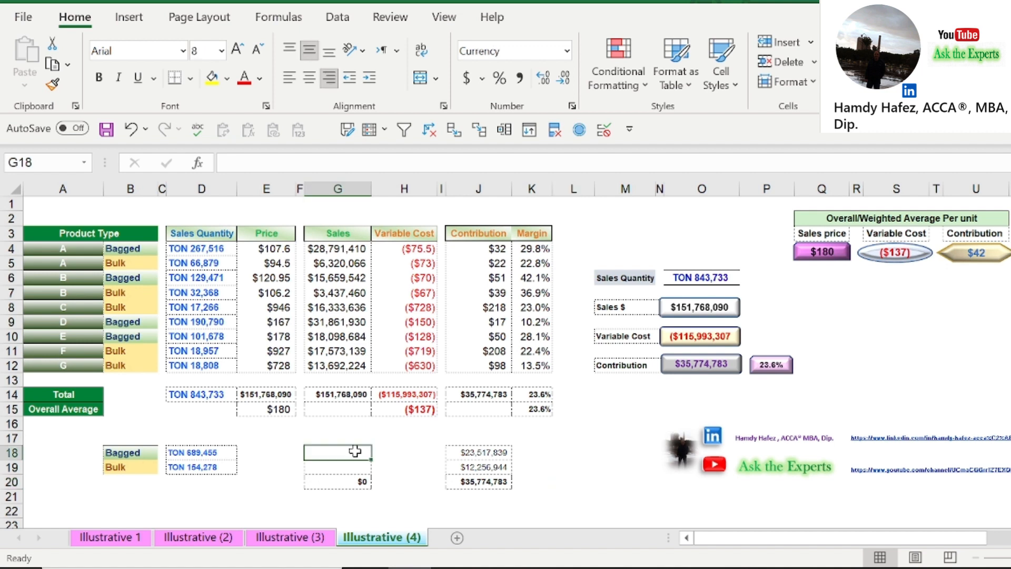
type("=")
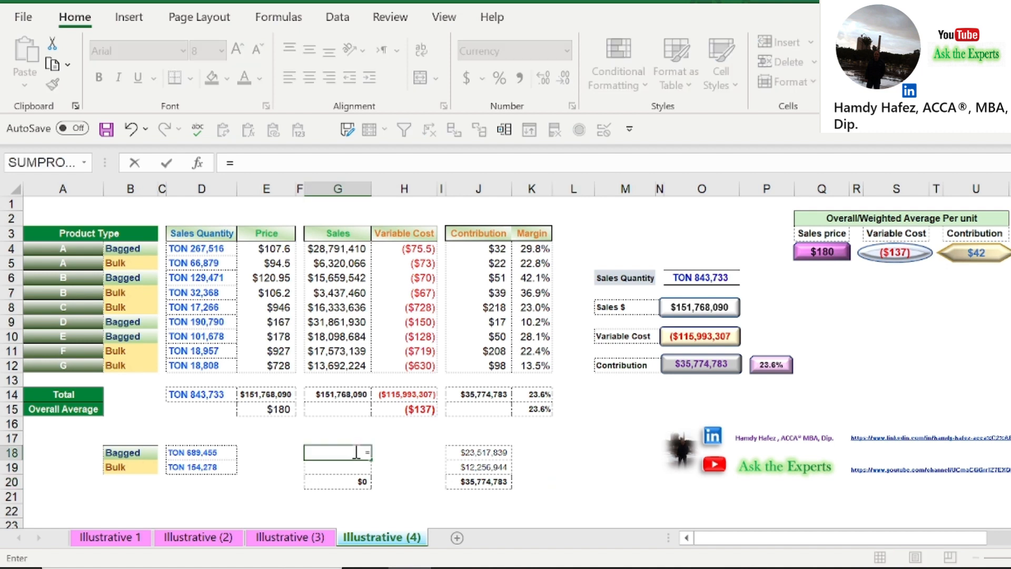
type("sum")
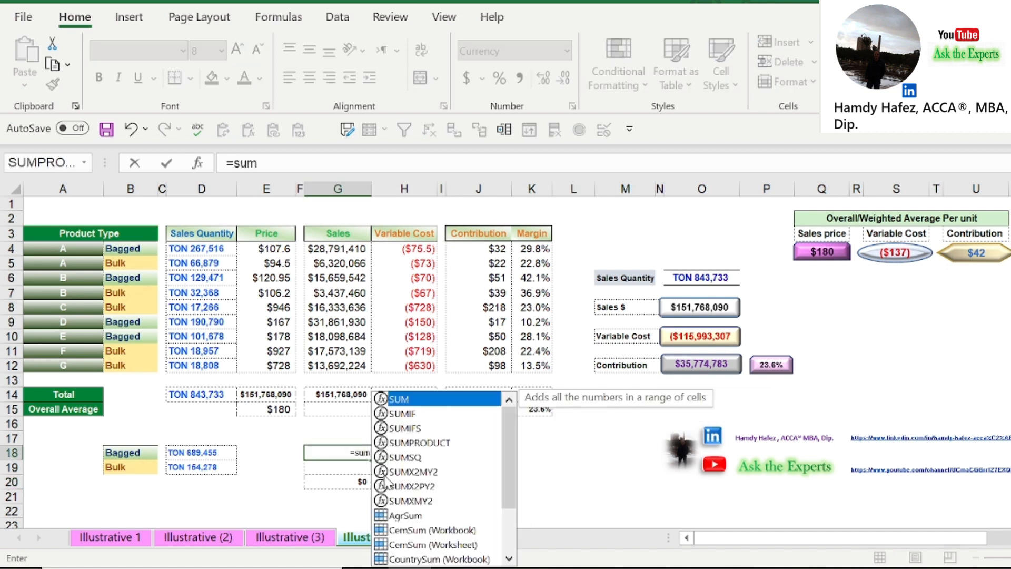
double_click(415, 441)
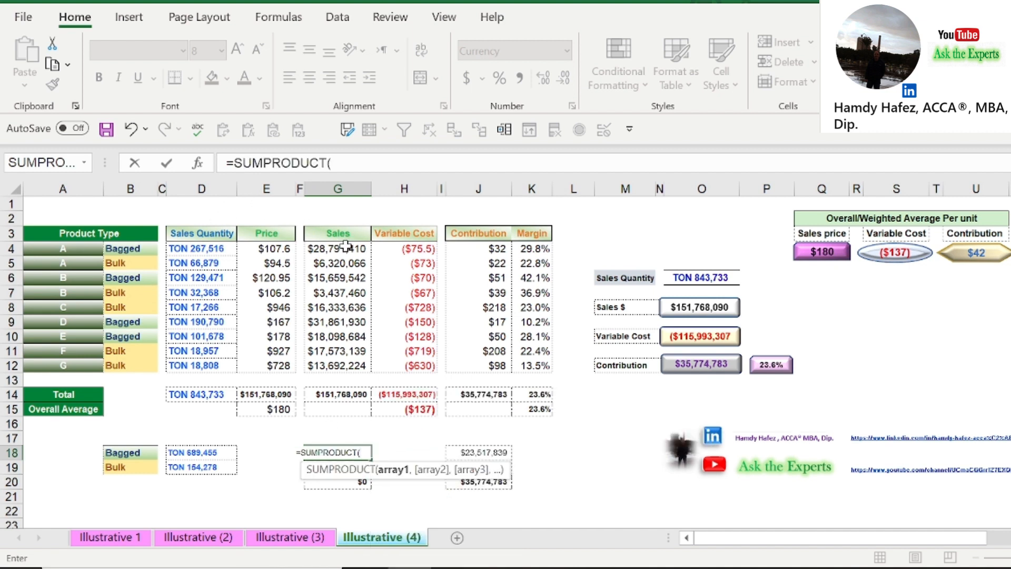
left_click_drag(345, 246, 345, 370)
left_click_drag(377, 163, 336, 164)
key("F4")
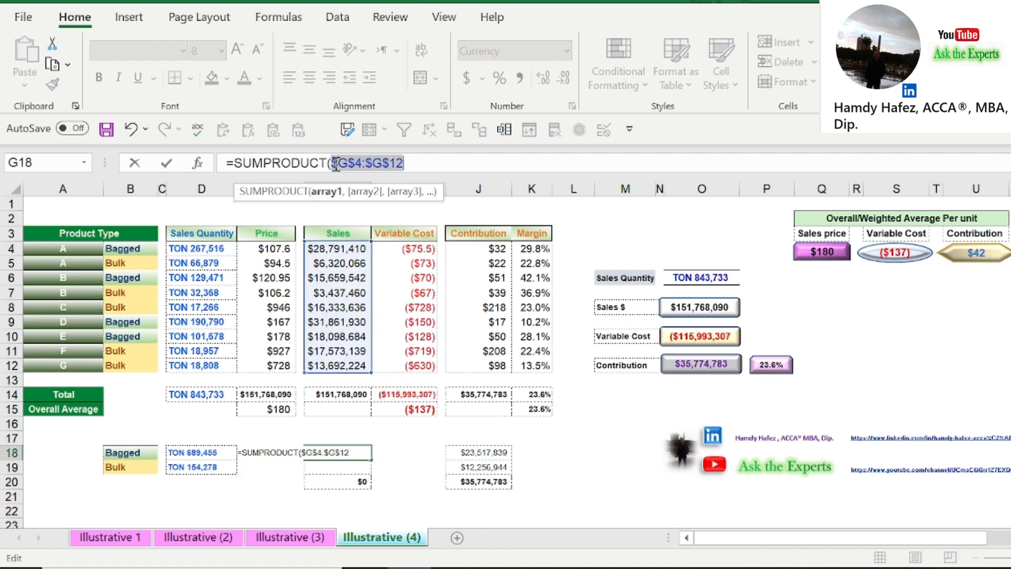
left_click(415, 163)
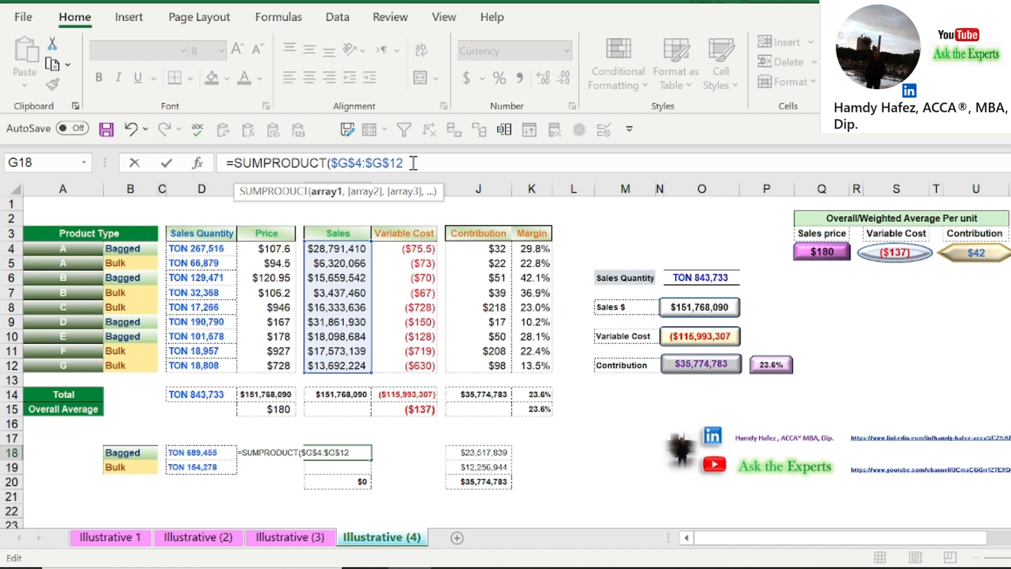
Step: Complete the G18 formula with the second array --($B$4:$B$12=B18), using the Bagged label cell as criterion, and enter it
type(",--(")
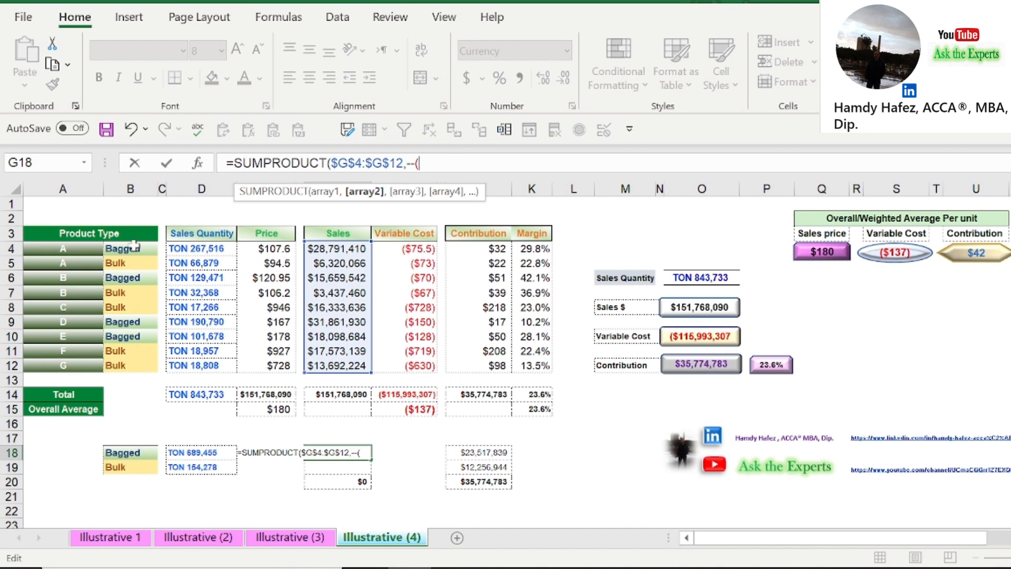
left_click_drag(133, 248, 136, 365)
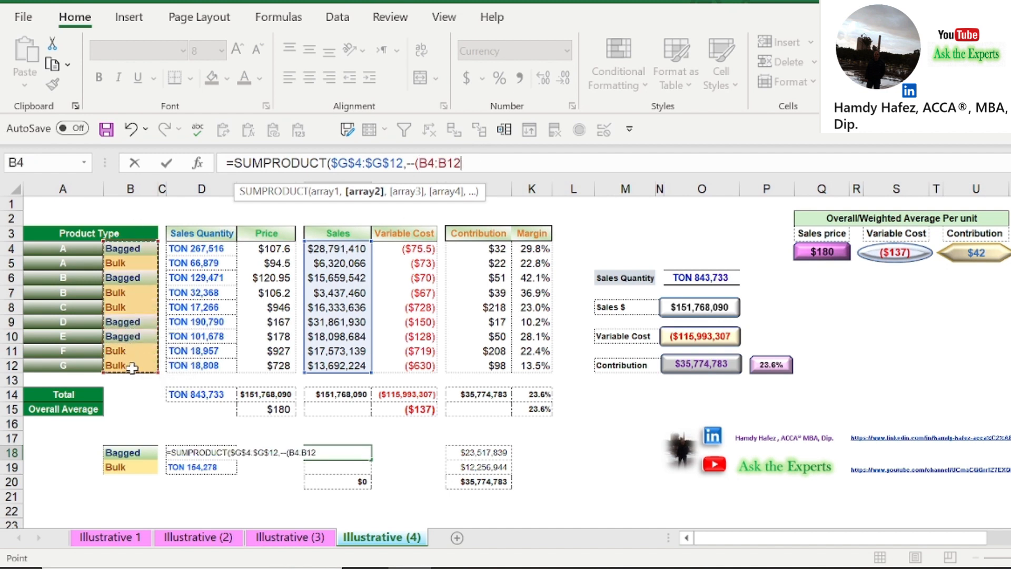
left_click_drag(458, 164, 424, 166)
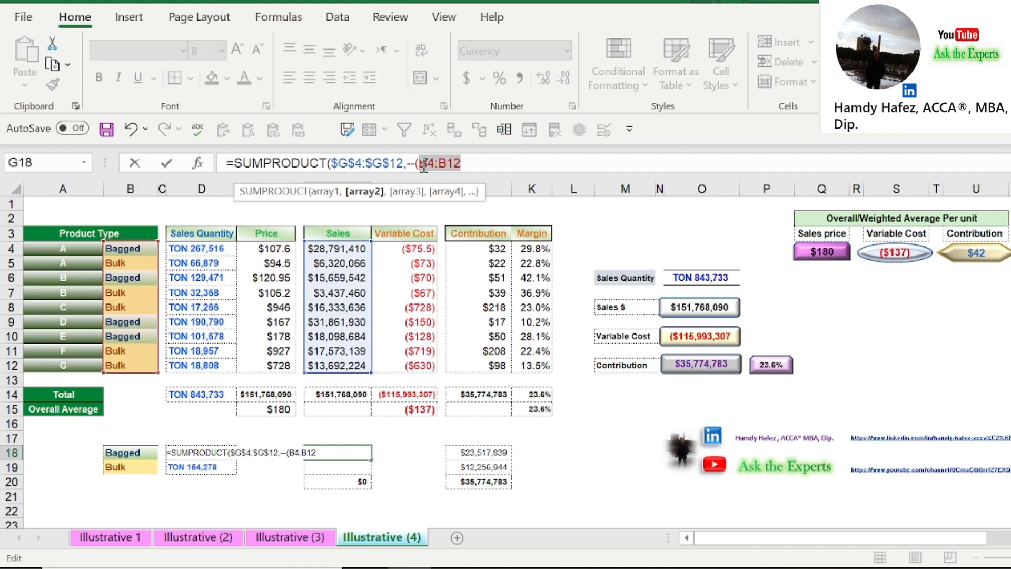
key("F4")
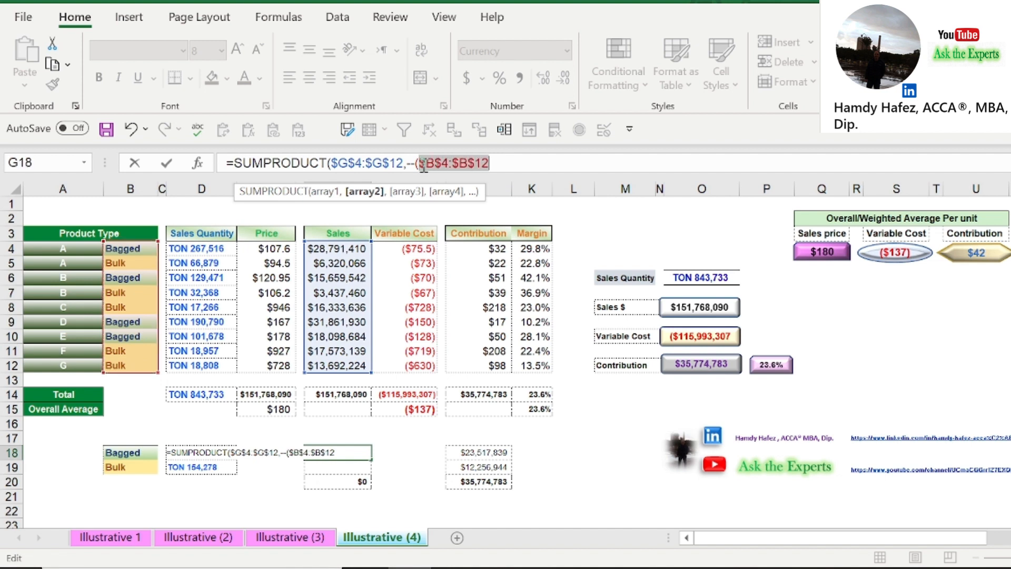
left_click(493, 162)
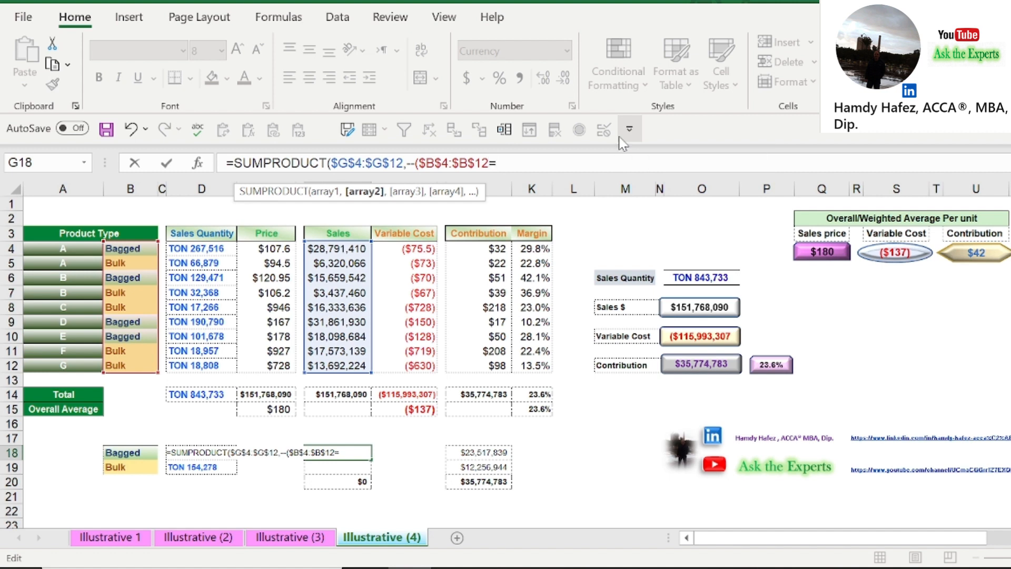
left_click(137, 452)
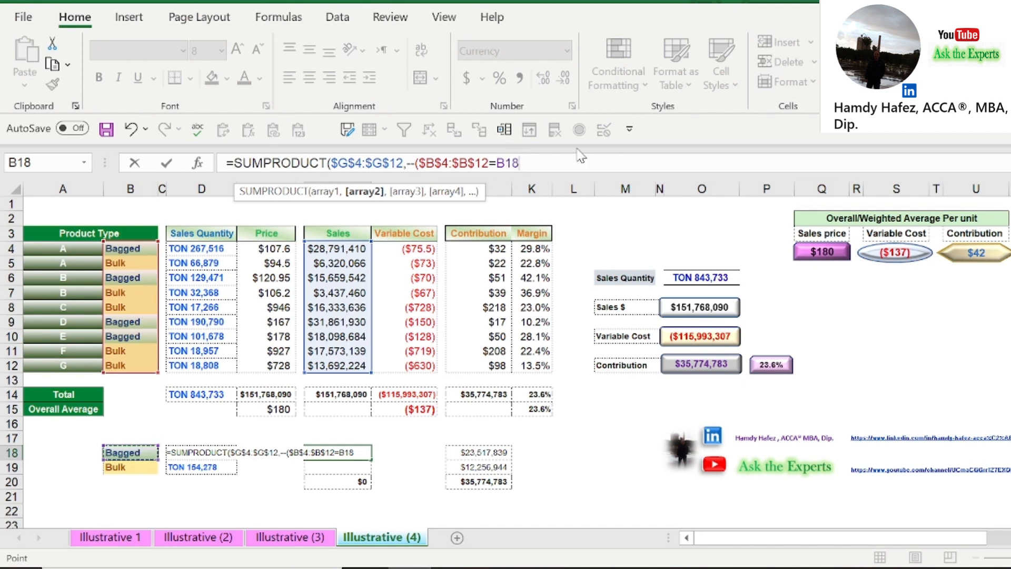
type("))")
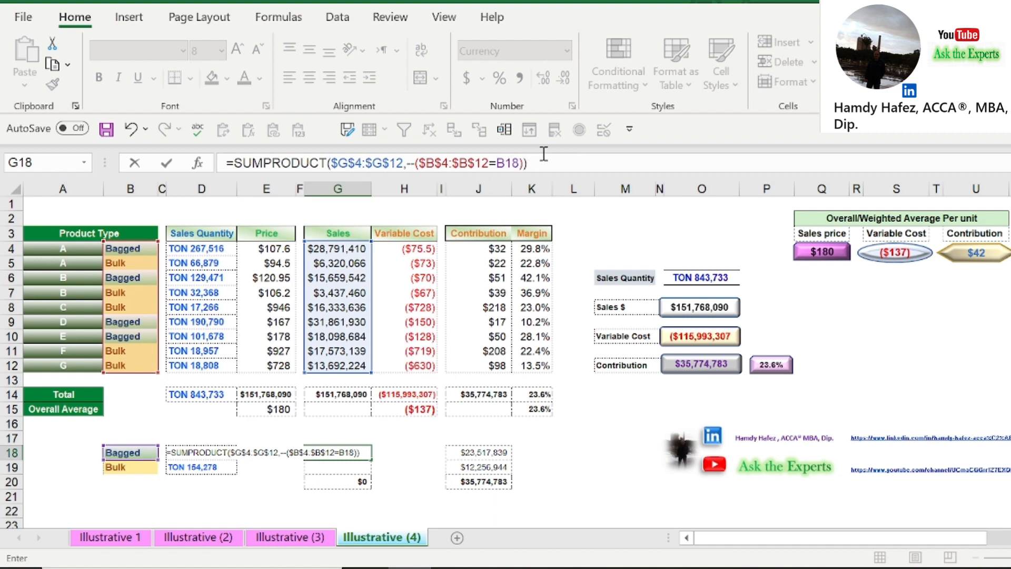
key("Return")
Step: Copy the Bagged sales formula from G18 into the Bulk sales cell G19
left_click(351, 451)
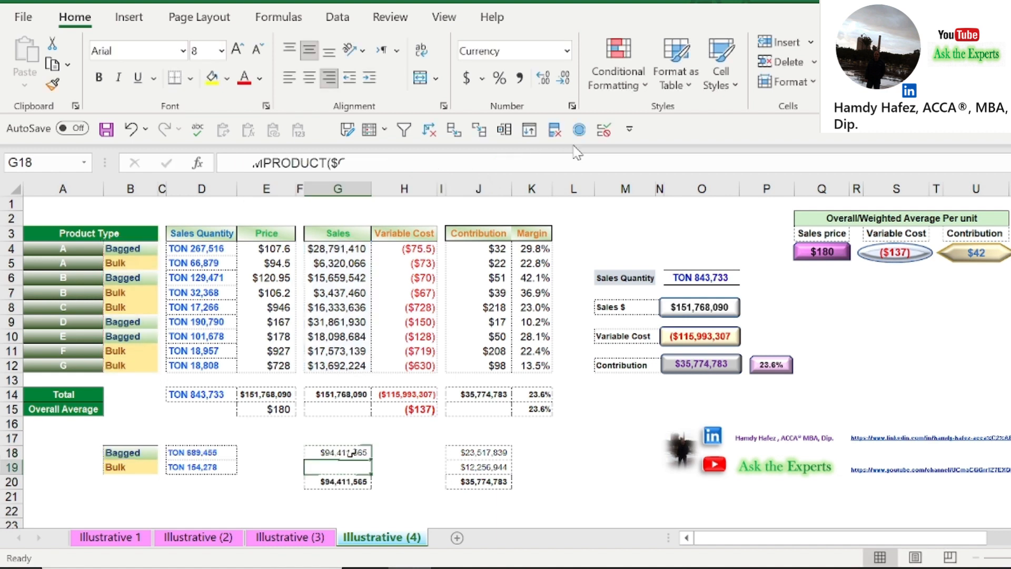
key("ctrl+c")
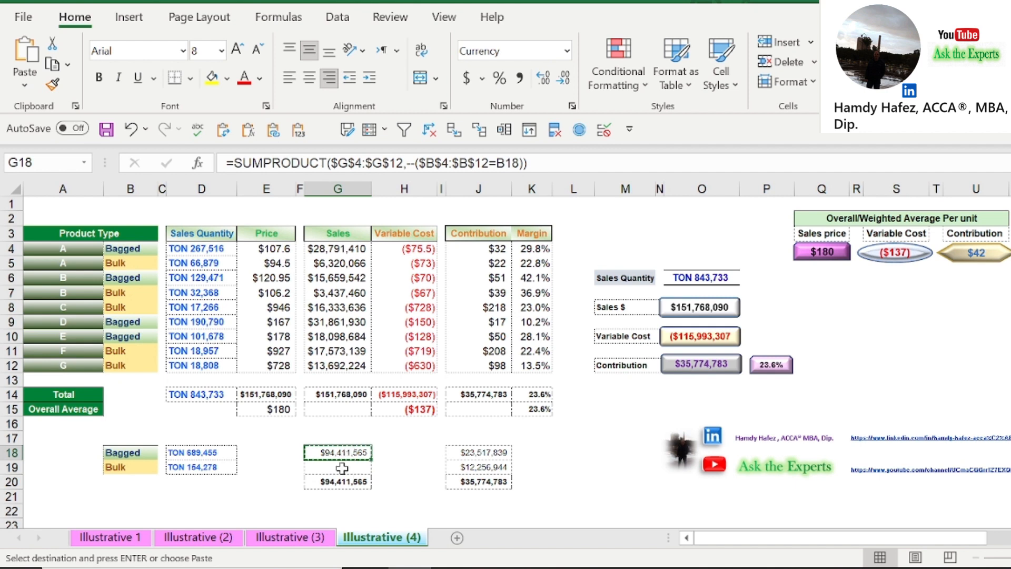
left_click(342, 467)
key("ctrl+v")
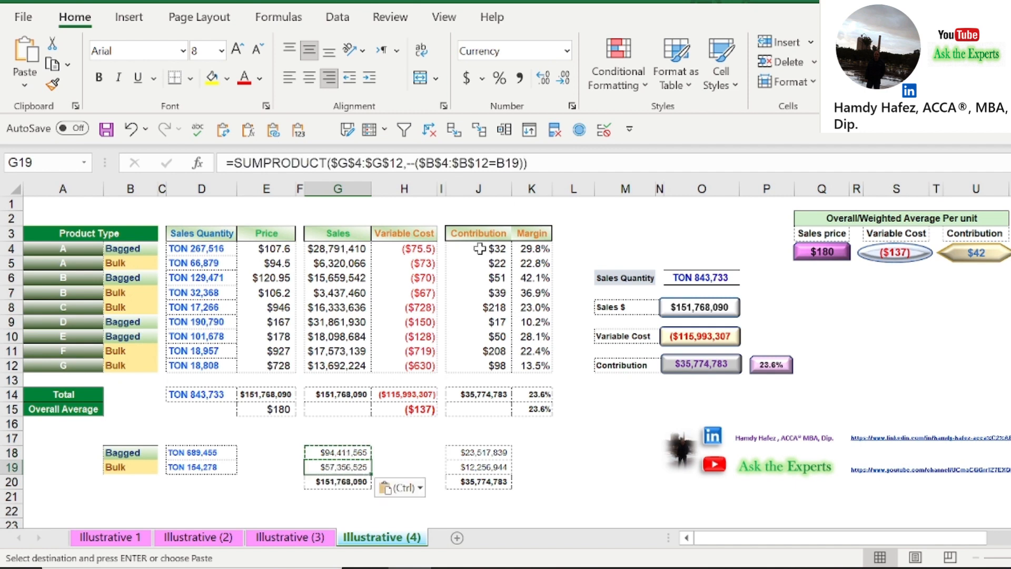
Step: Examine the criterion references in G19 and G18, the sum formula in G20 and the per-unit contribution formula in J7
left_click(540, 163)
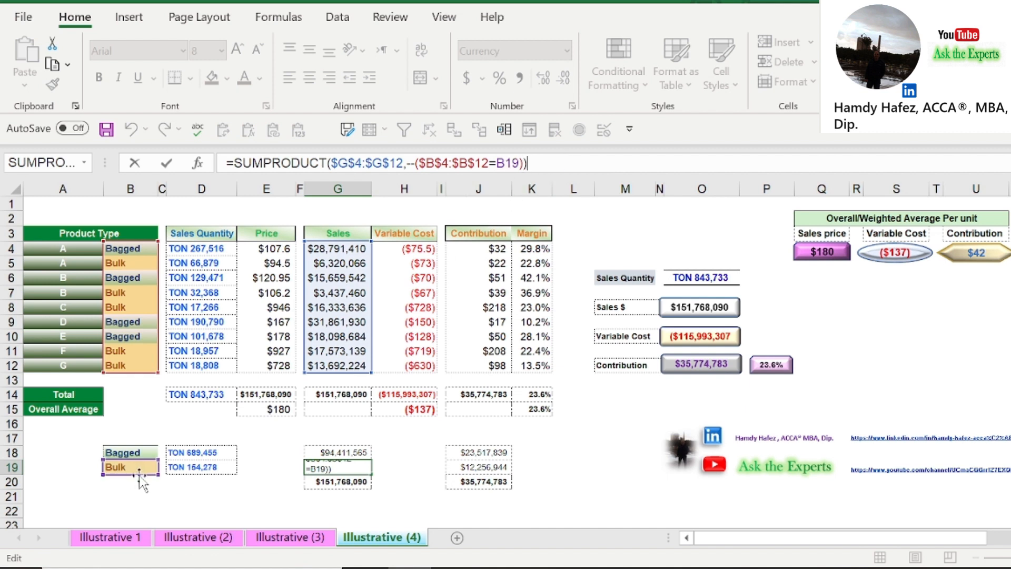
key("Escape")
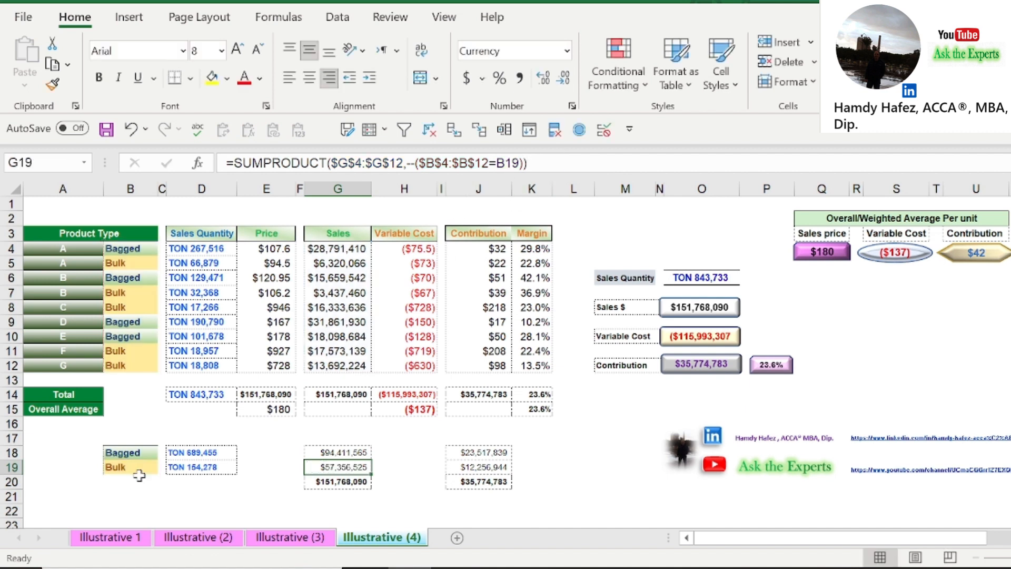
left_click(339, 452)
double_click(339, 452)
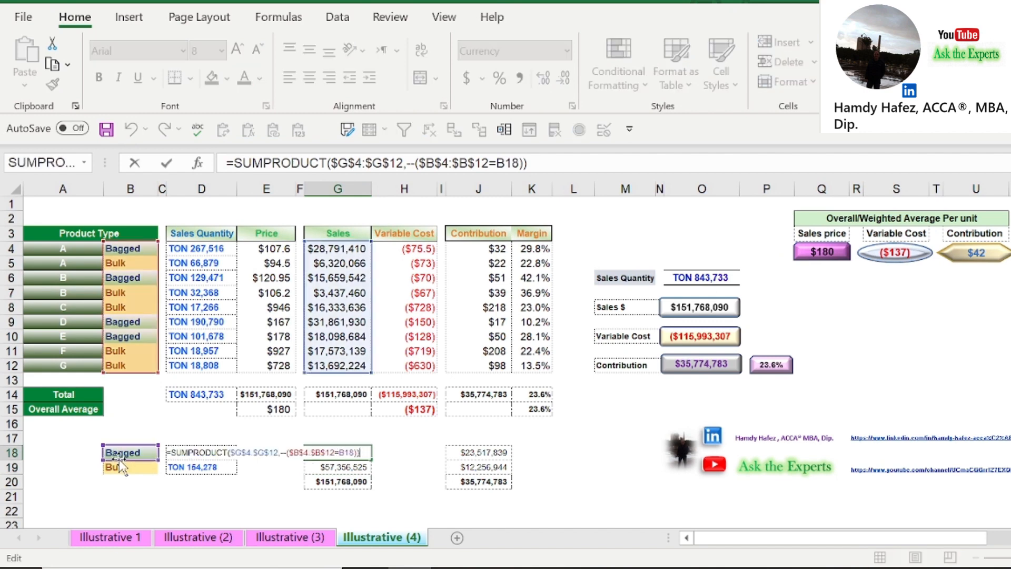
key("Escape")
double_click(356, 482)
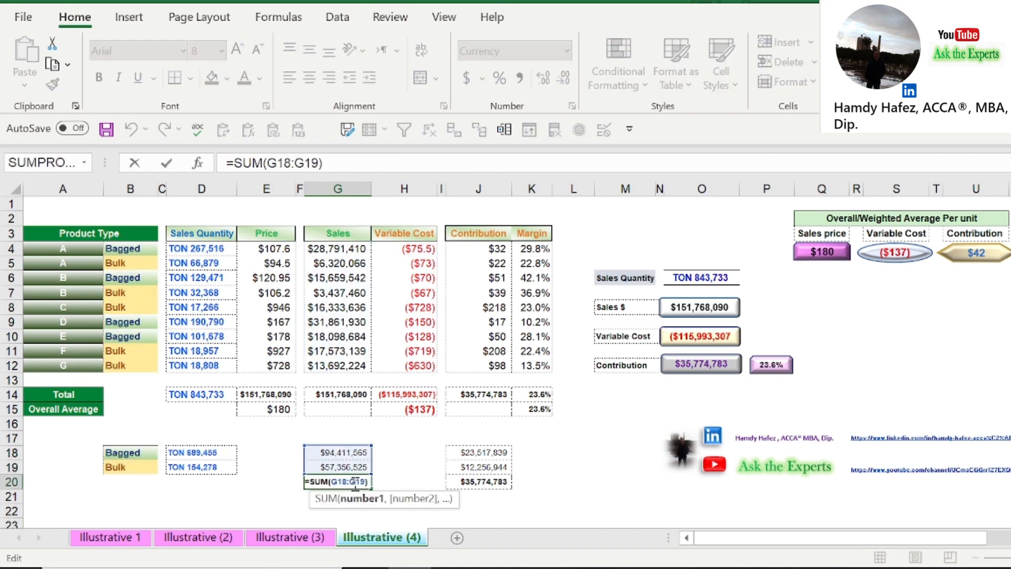
key("Escape")
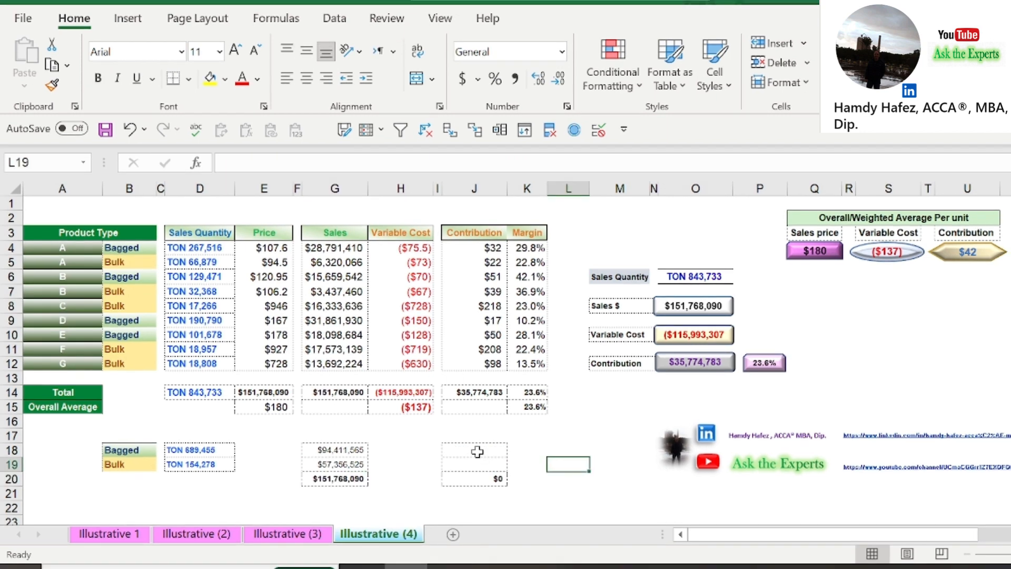
left_click(477, 451)
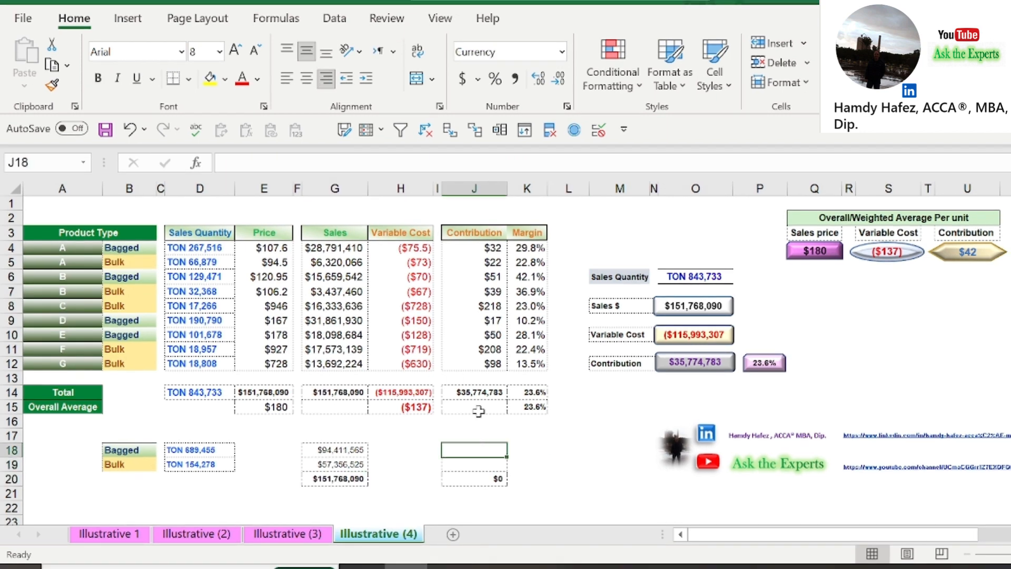
left_click(488, 292)
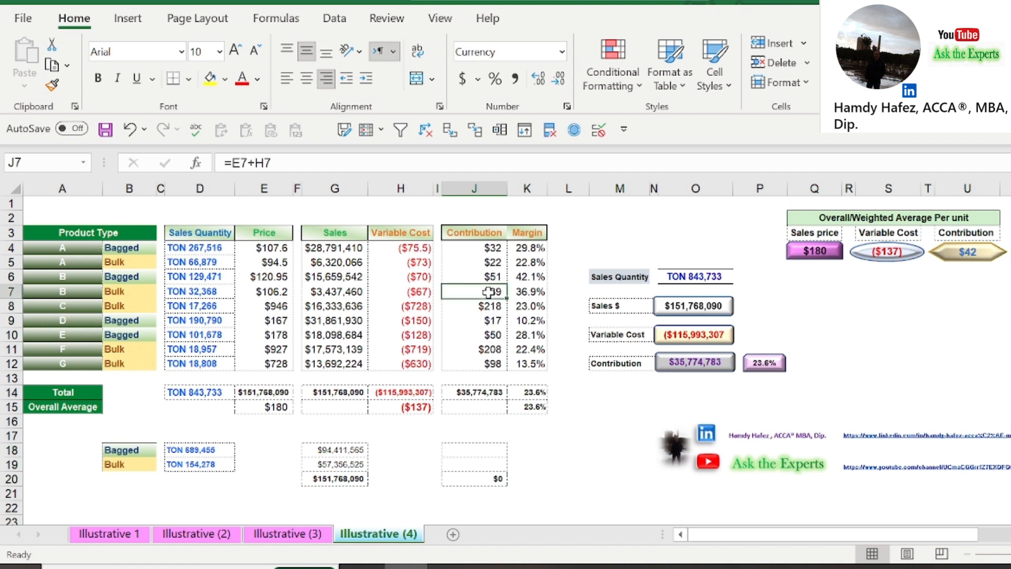
double_click(489, 293)
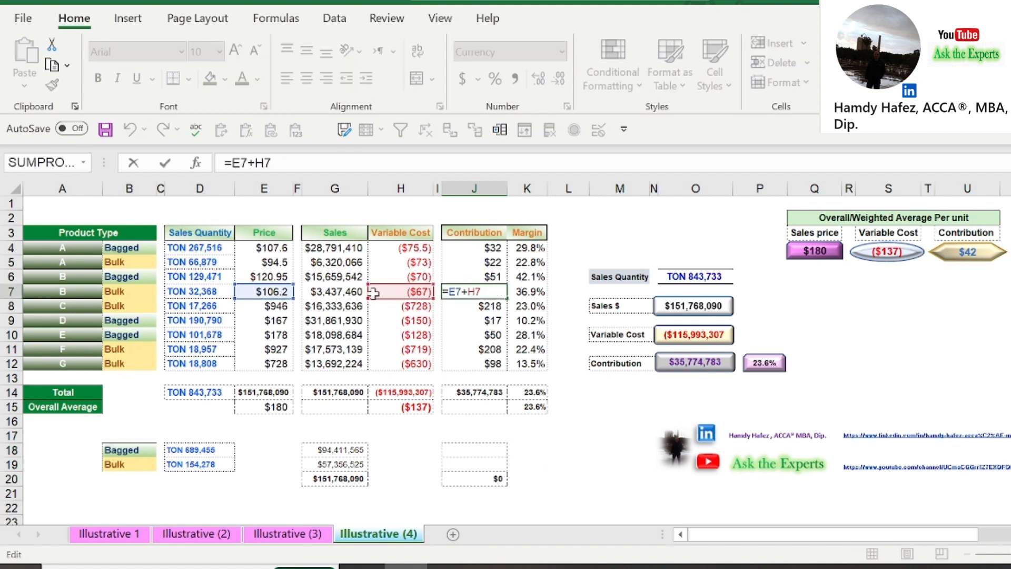
key("Escape")
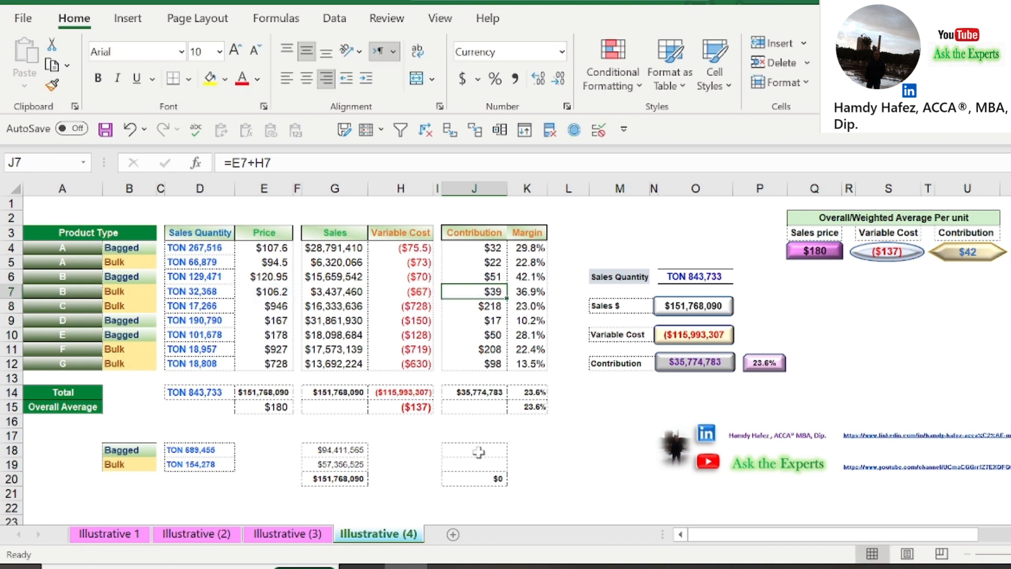
Step: Start a SUMPRODUCT formula in the Bagged contribution cell J18 with the absolute type range $B$4:$B$12
left_click(478, 452)
type("=sum")
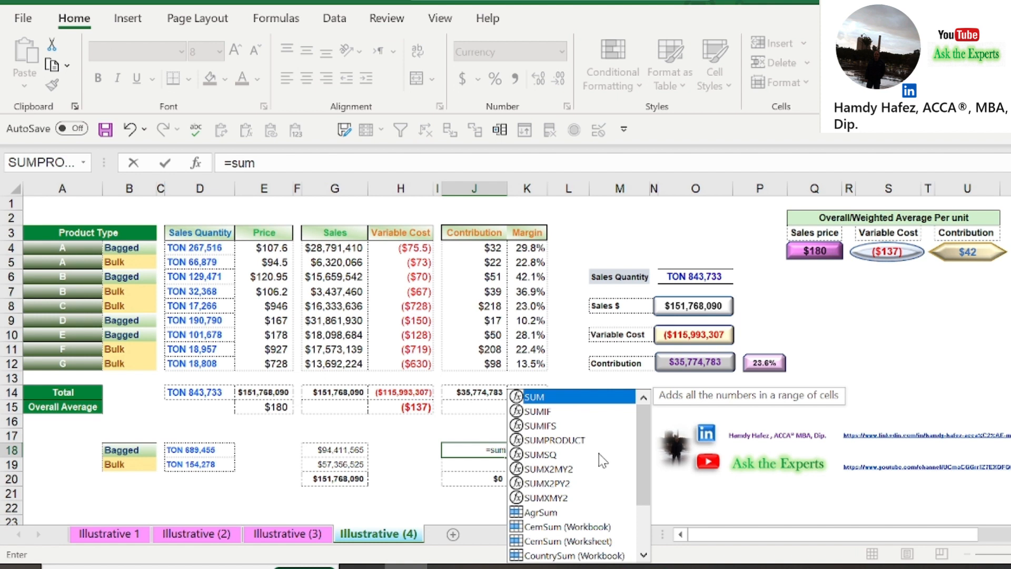
double_click(553, 441)
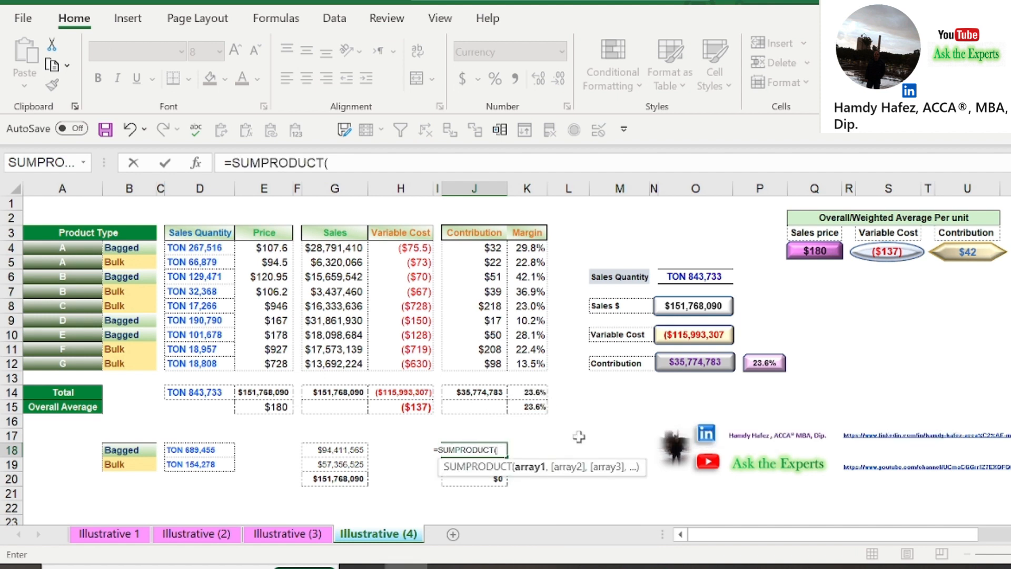
left_click_drag(139, 248, 148, 363)
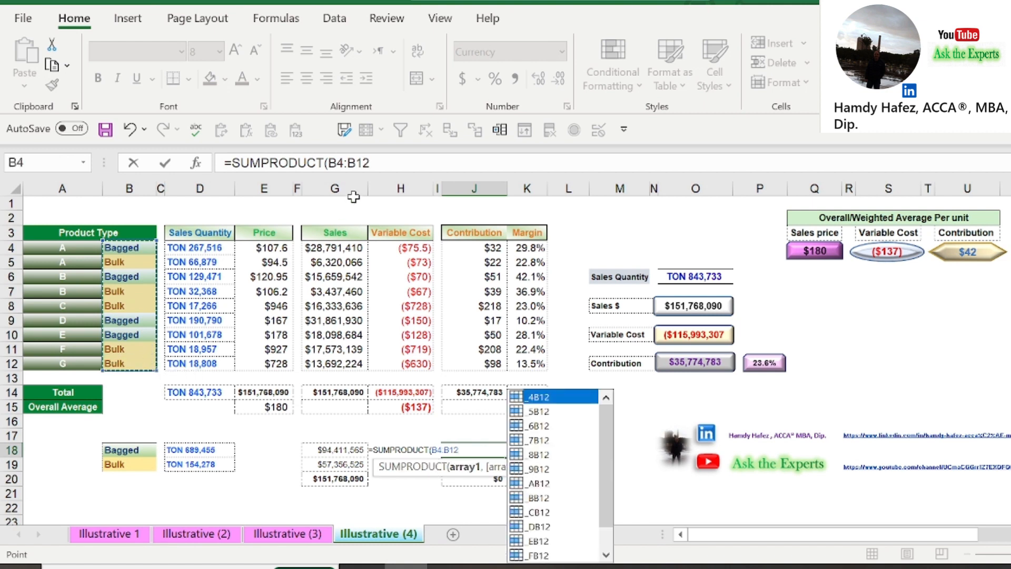
left_click_drag(370, 163, 331, 163)
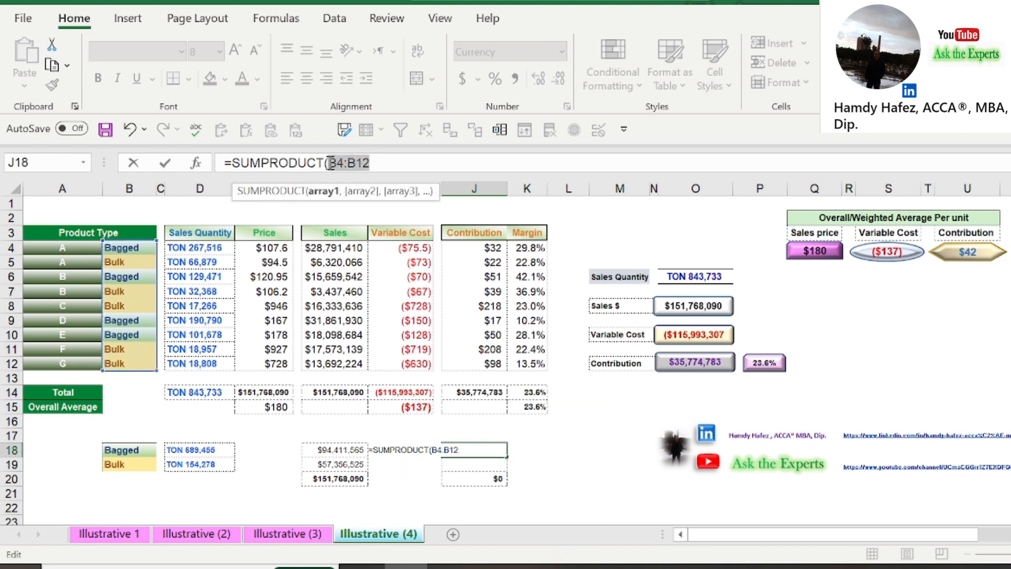
key("F4")
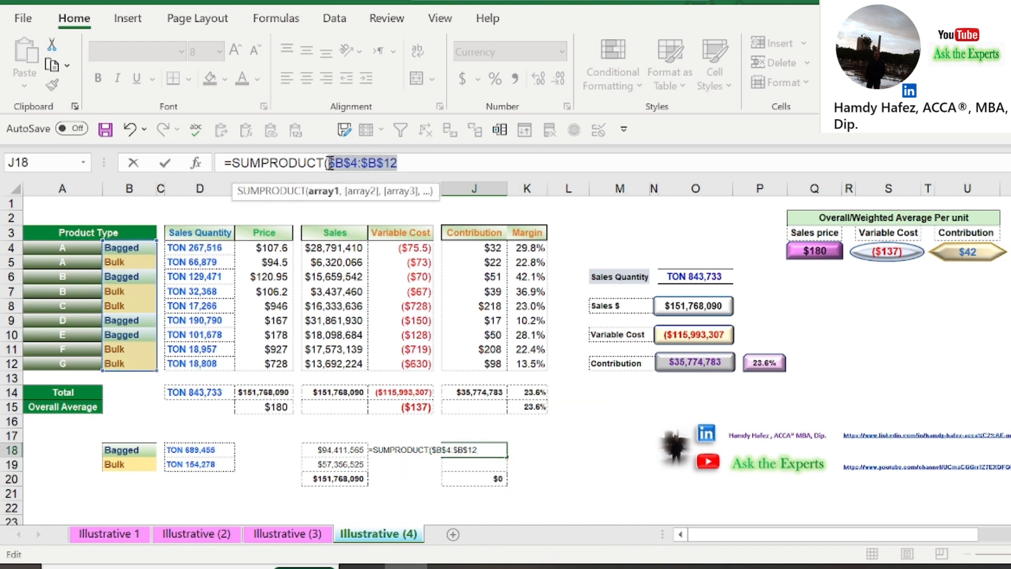
Step: Make the type range in J18 the bracketed condition ($B$4:$B$12=B18), followed by a multiplication sign and an opening bracket
left_click(328, 163)
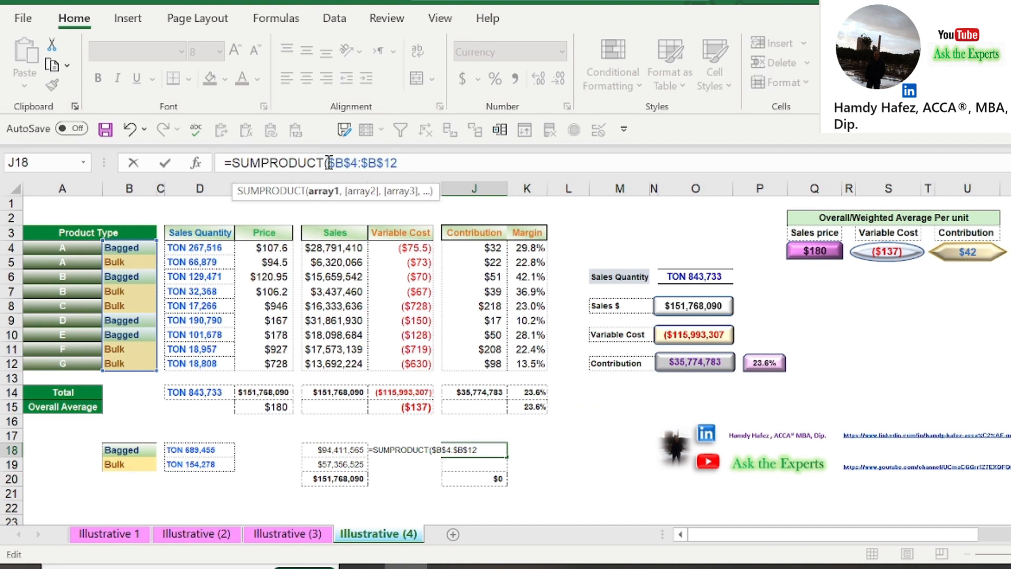
type("(")
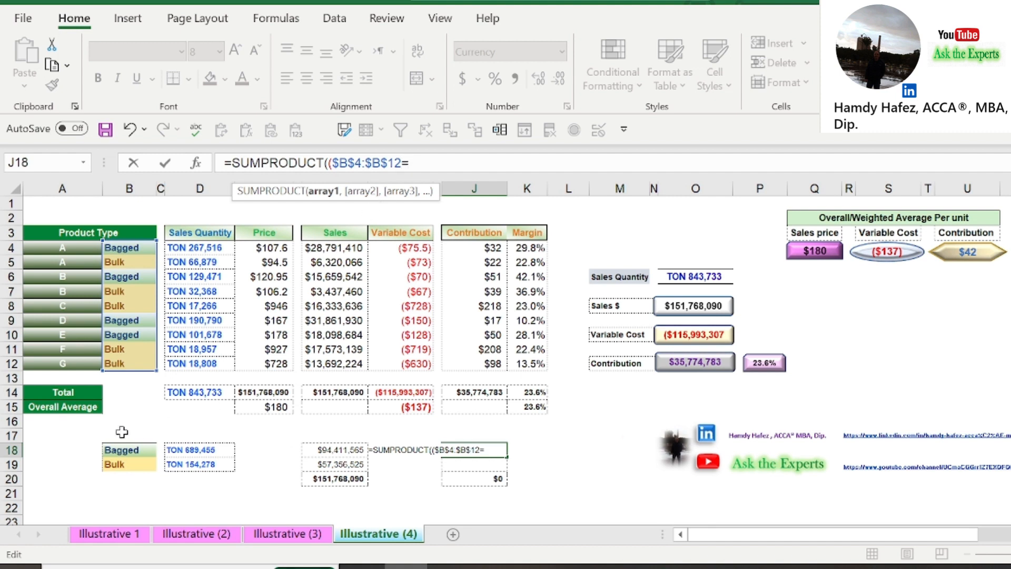
left_click(126, 449)
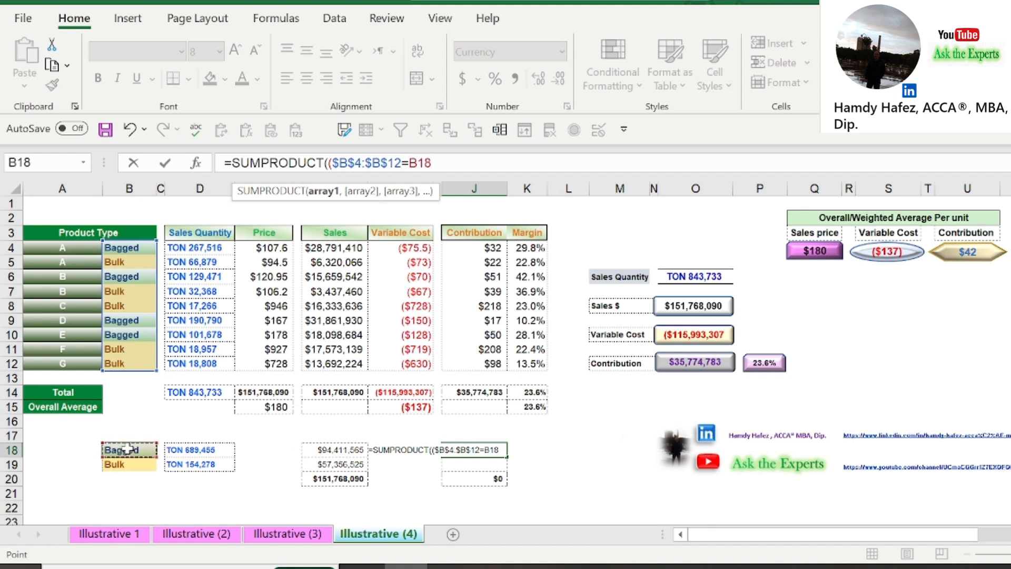
type(")*(")
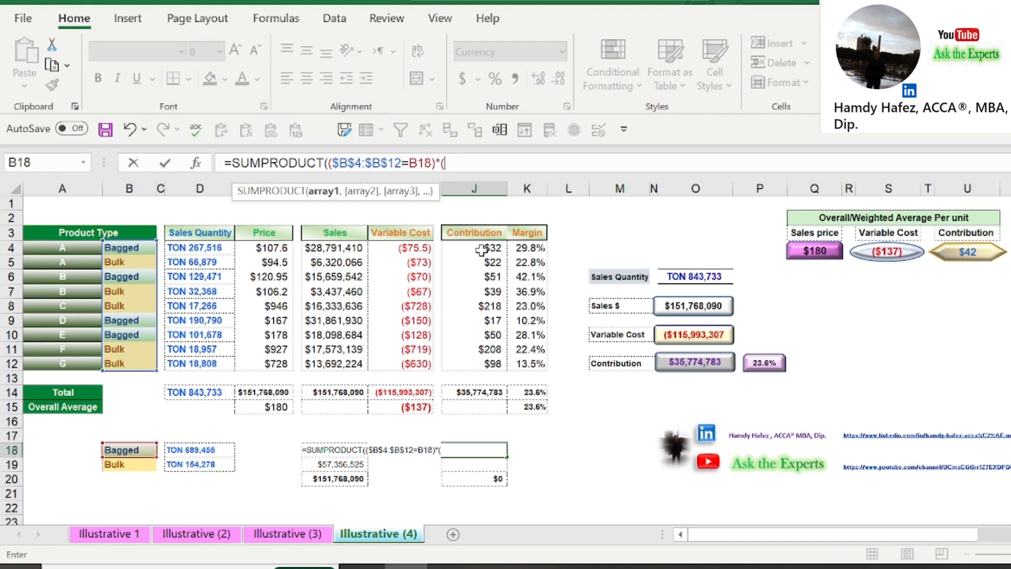
Step: Add the absolute unit contribution range ($J$4:$J$12) as the second factor in J18, followed by *( for another factor
left_click_drag(481, 250, 481, 364)
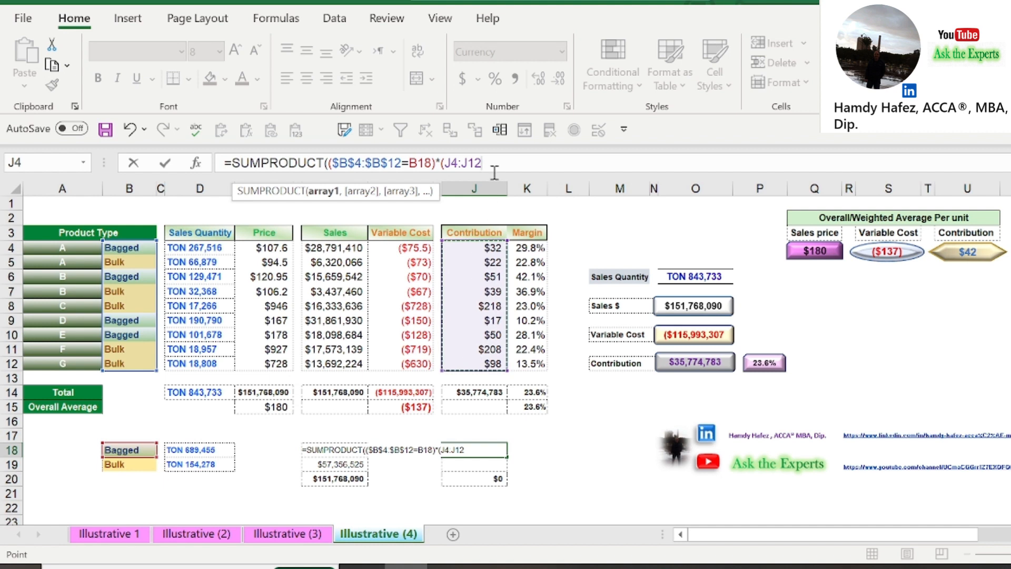
left_click_drag(485, 165, 452, 165)
key("F4")
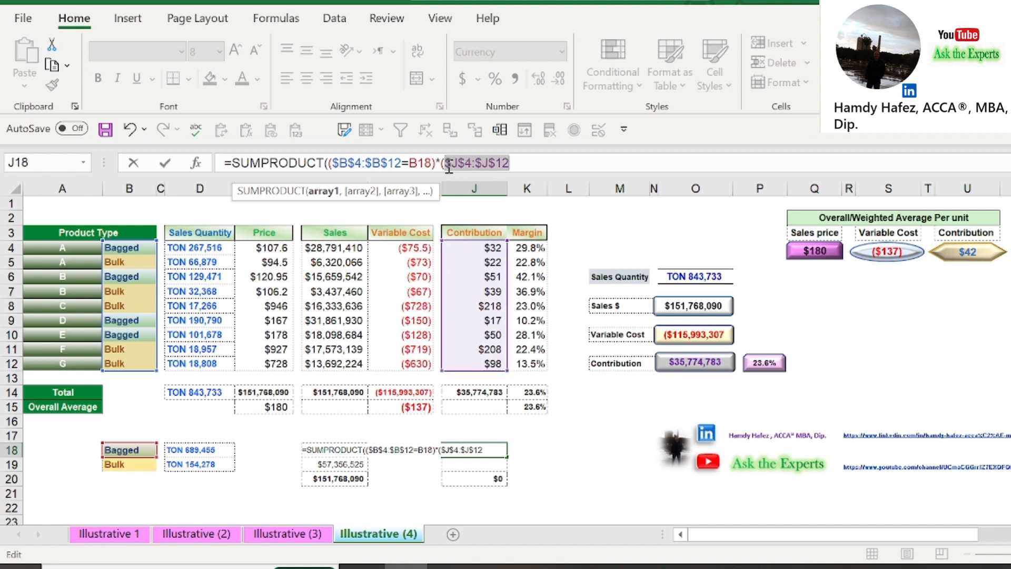
left_click(526, 162)
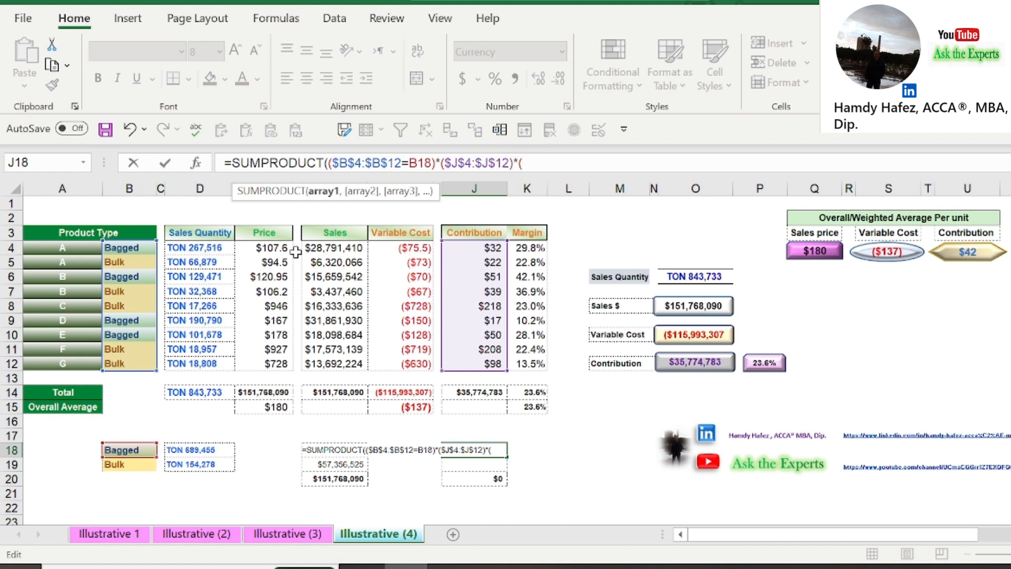
Step: Complete the J18 formula with the absolute sales quantity range ($D$4:$D$12) as third factor, close both brackets and enter it
left_click_drag(198, 249, 209, 363)
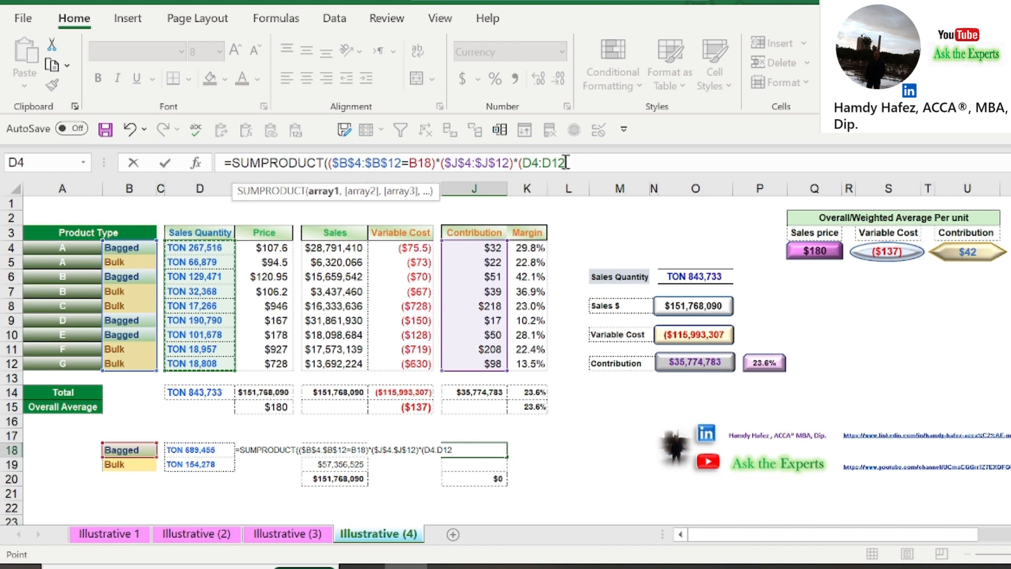
left_click_drag(566, 163, 525, 162)
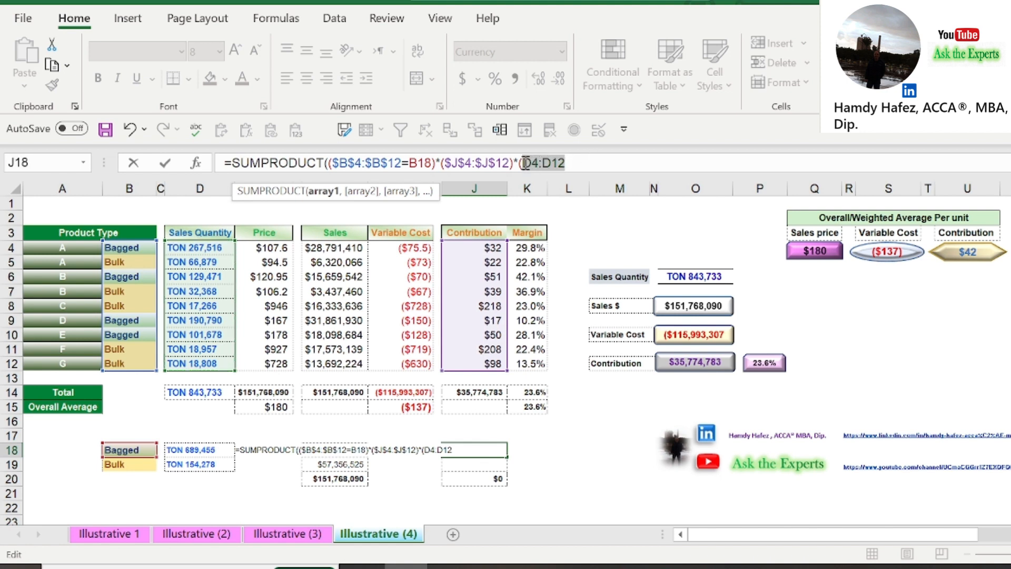
key("F4")
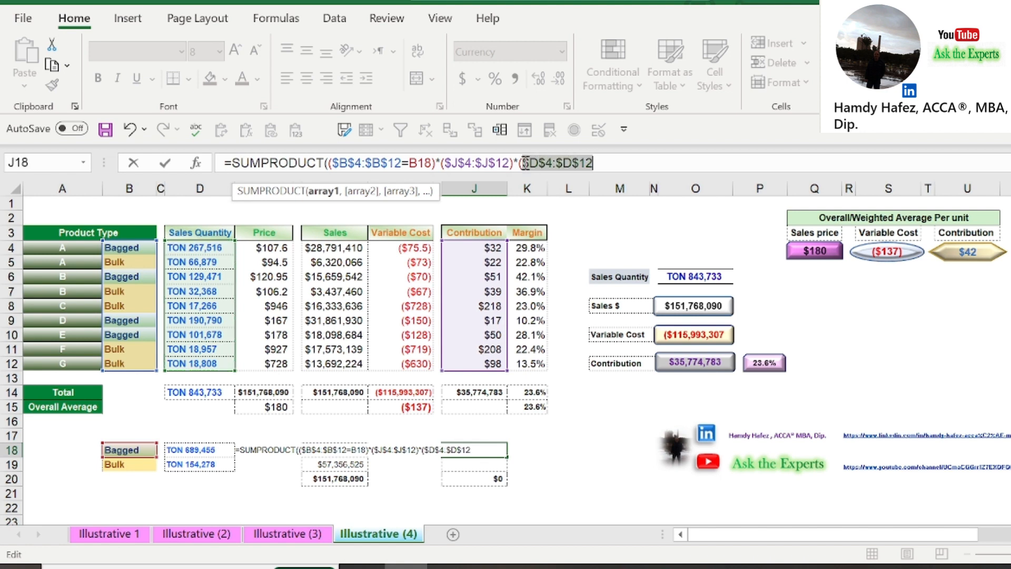
left_click(604, 163)
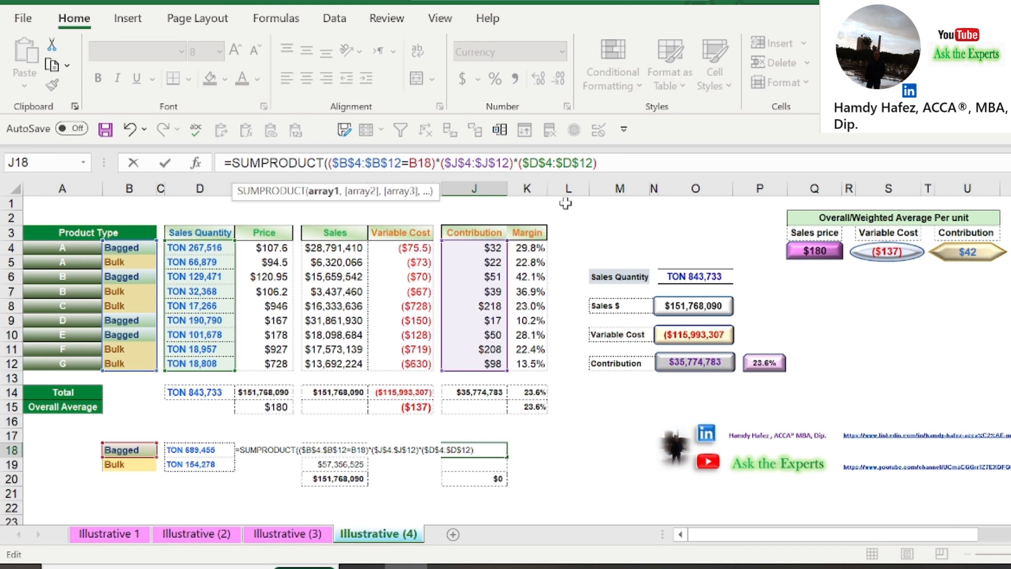
type(")")
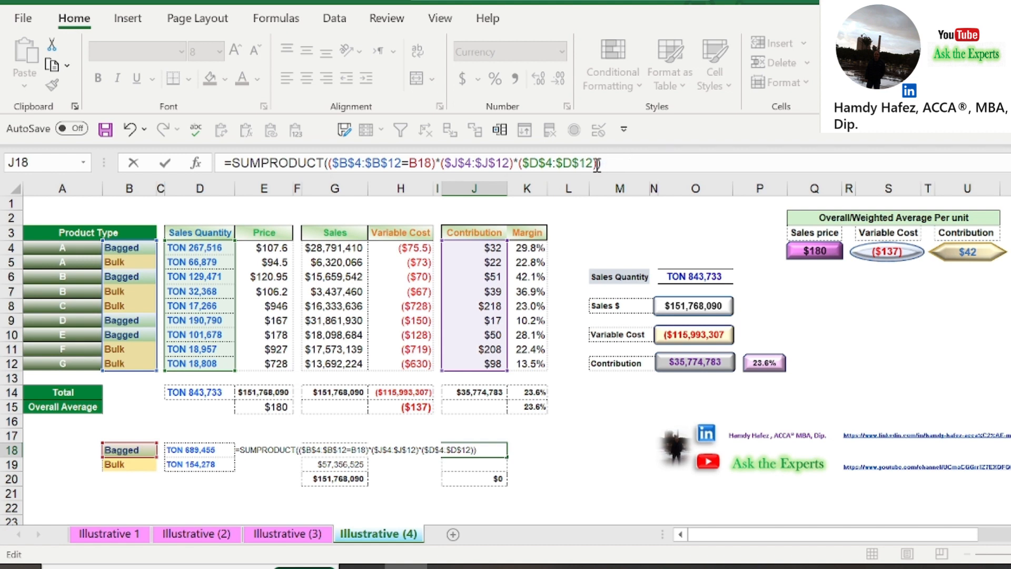
key("ctrl+Return")
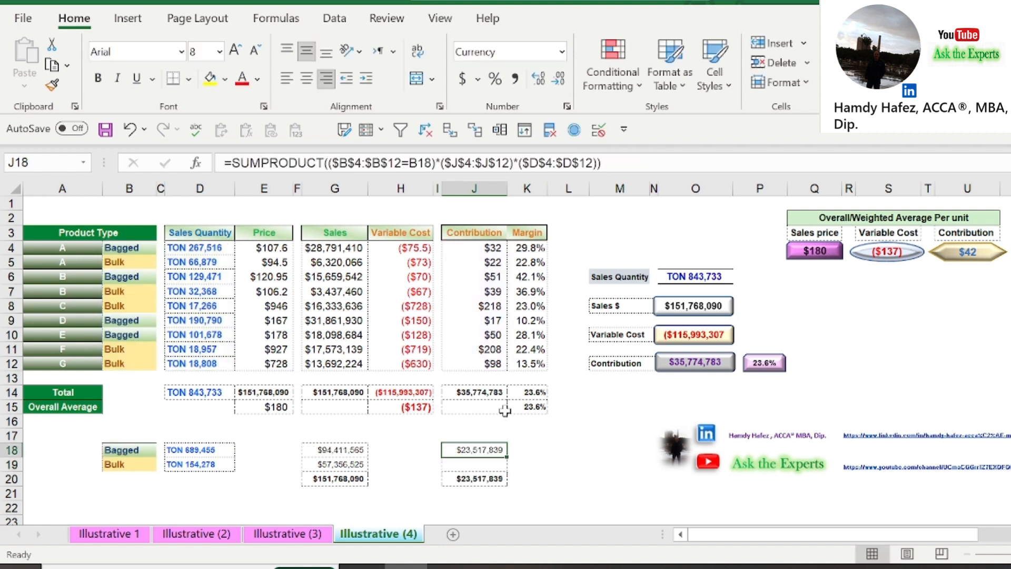
Step: Copy the Bagged contribution formula from J18 to the Bulk cell J19, and check the references in J19 and J20
key("ctrl+c")
left_click(482, 463)
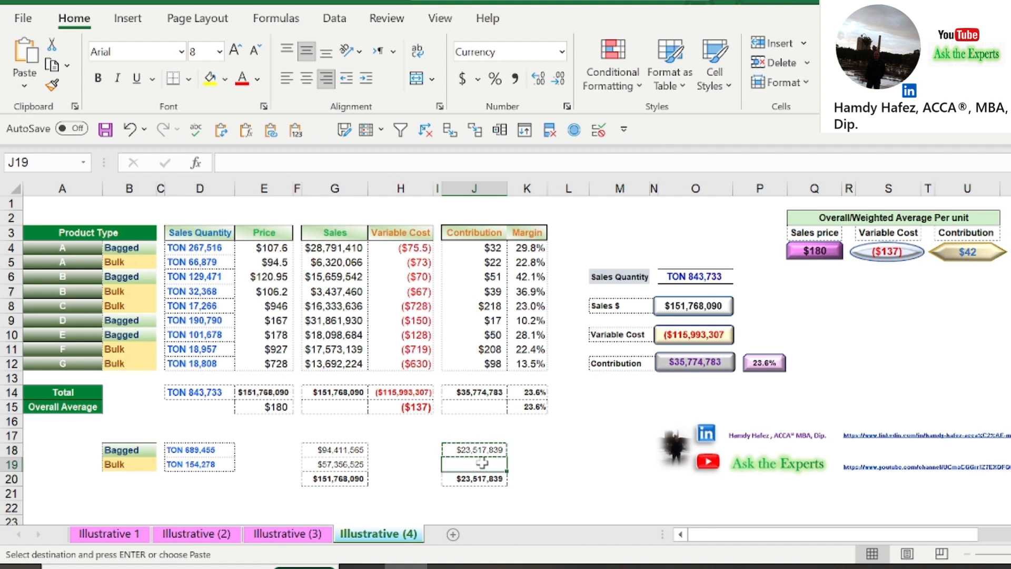
key("ctrl+v")
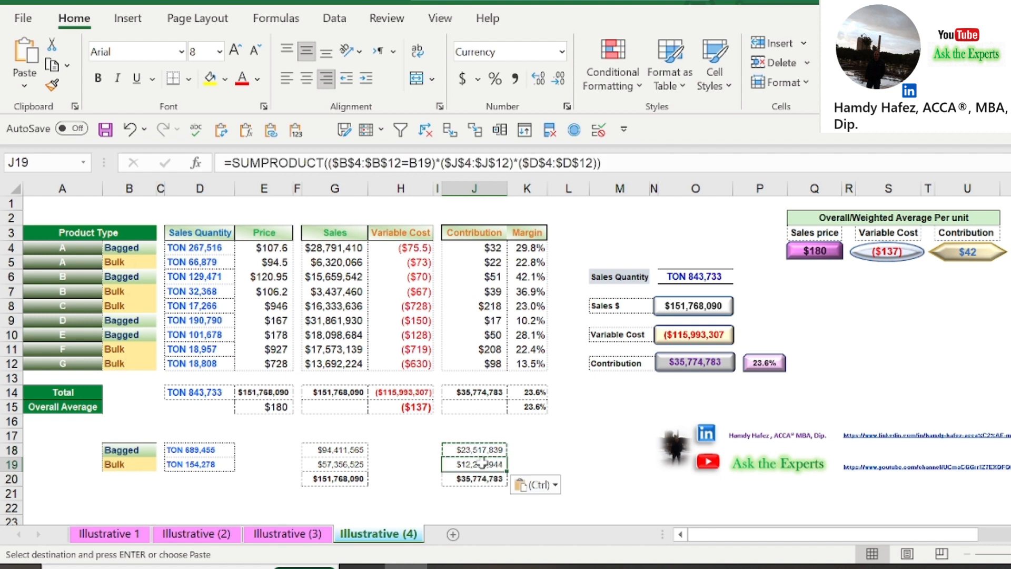
left_click(621, 161)
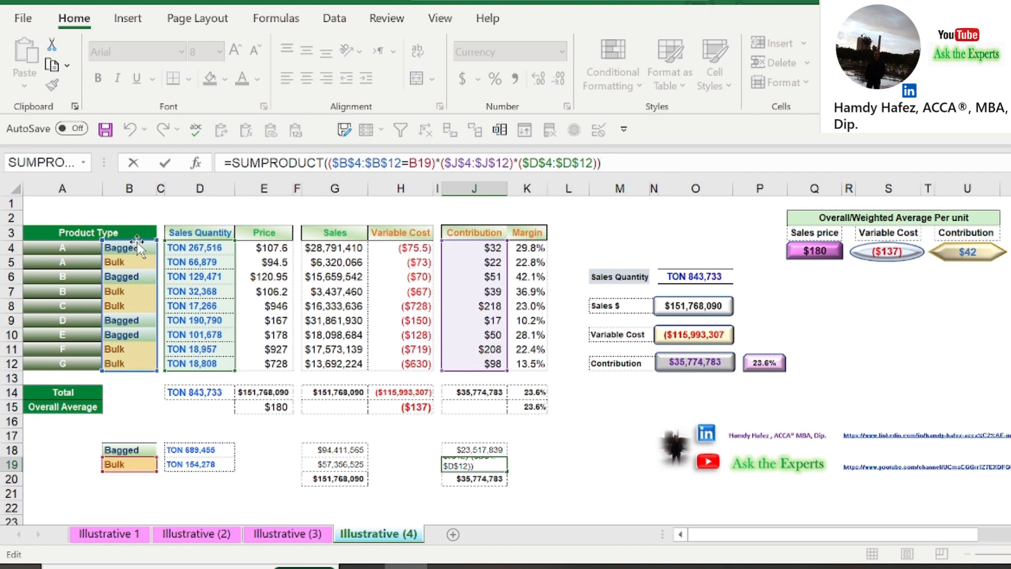
key("ctrl+Return")
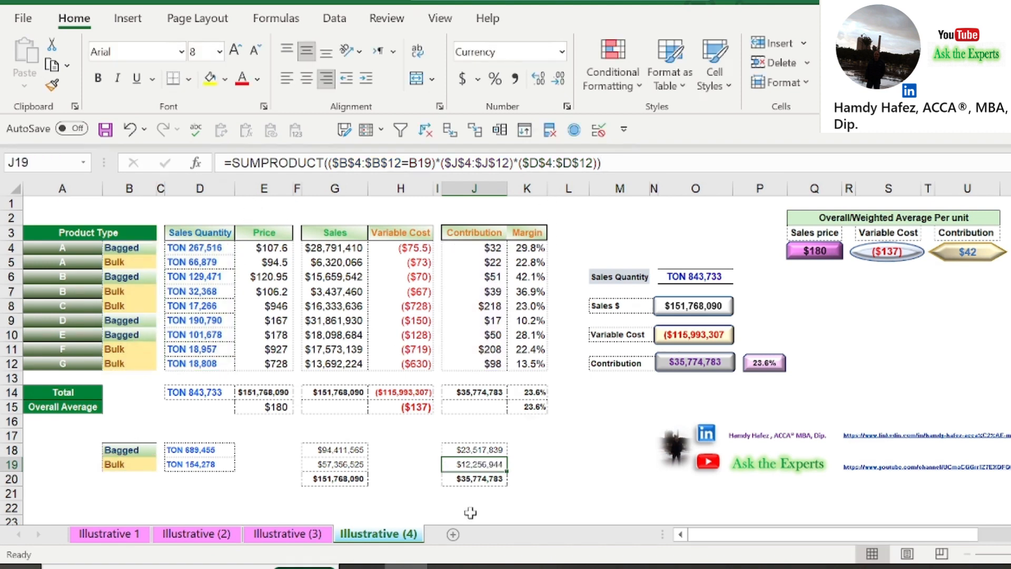
left_click(495, 480)
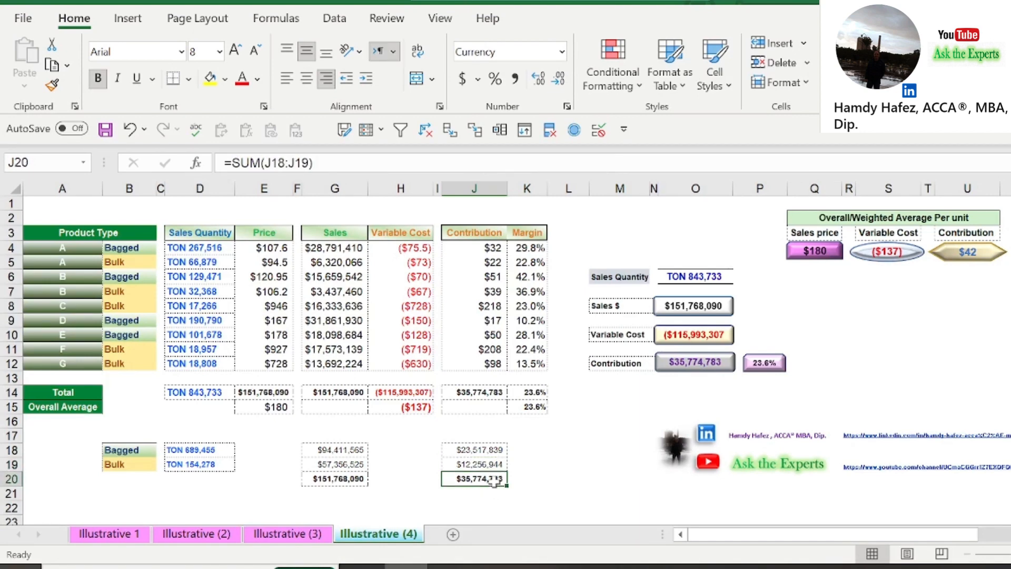
double_click(495, 481)
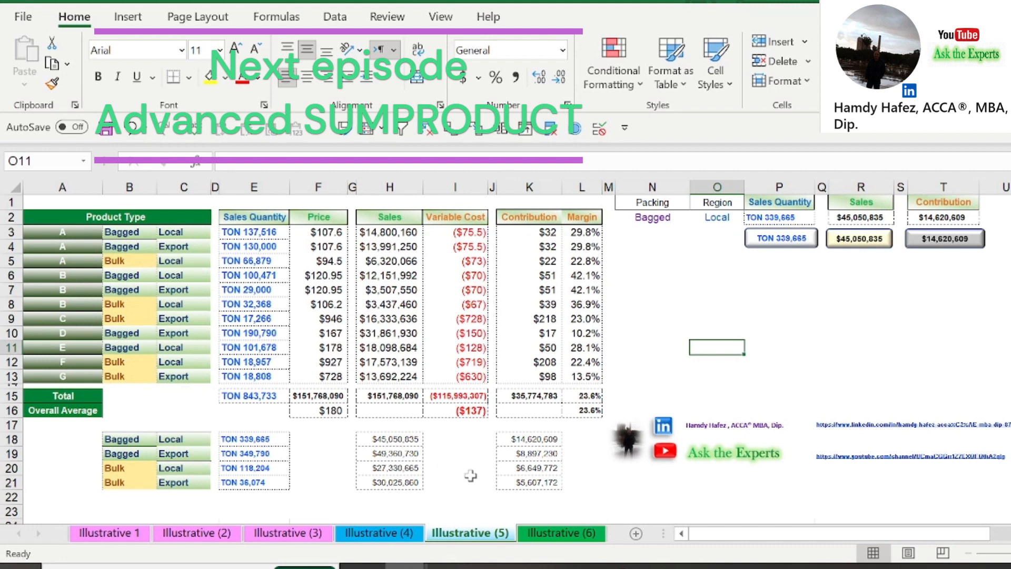
Step: On the Illustrative (5) sheet, set Region in O2 to Export and pick the other packing type in N2
left_click(736, 218)
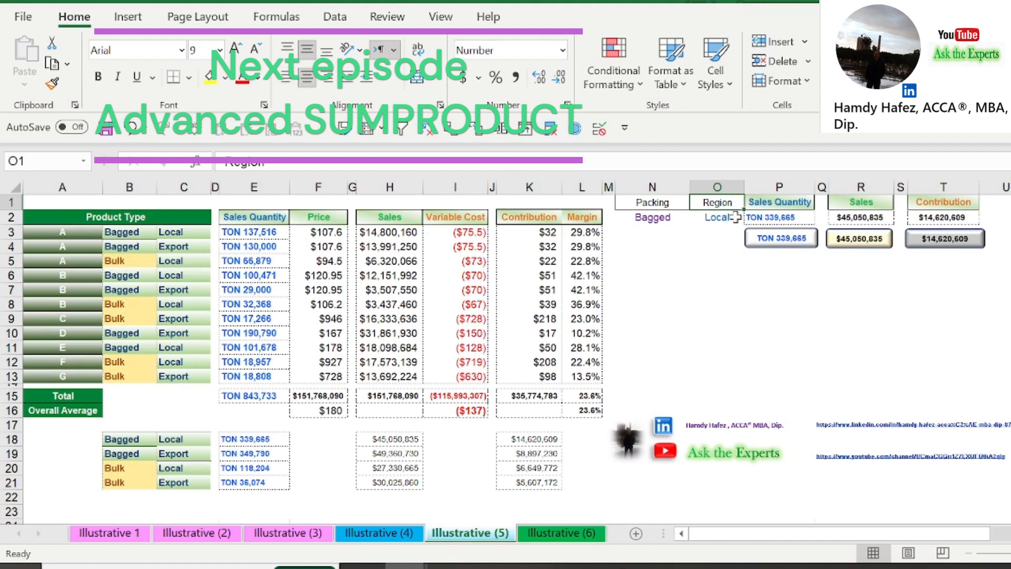
left_click(752, 217)
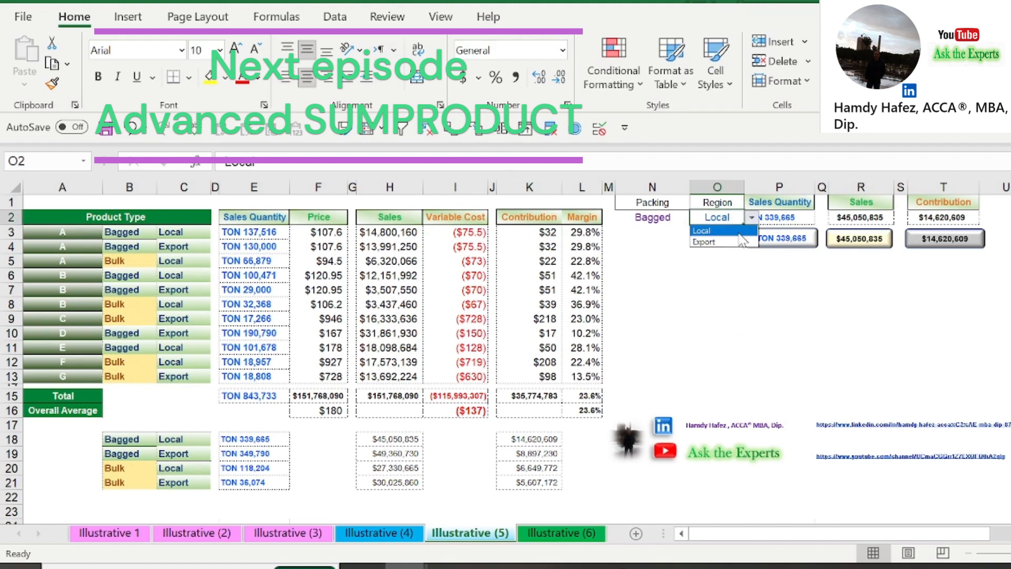
left_click(733, 242)
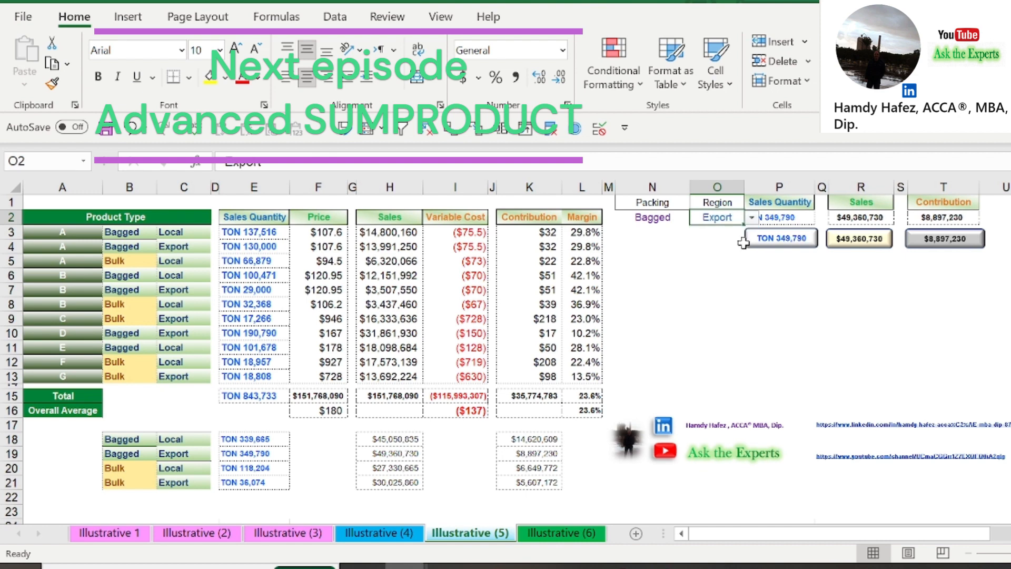
left_click(669, 221)
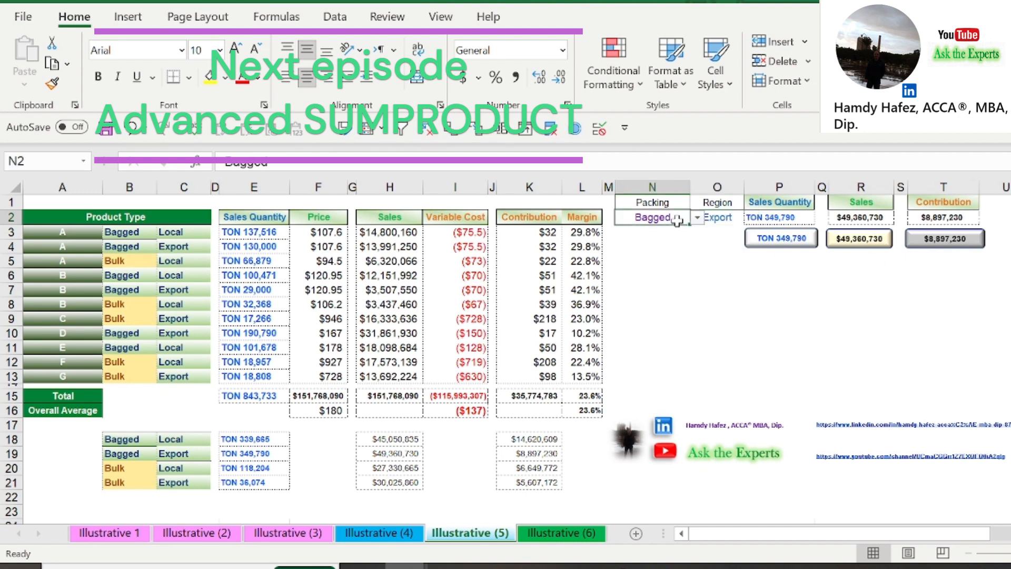
left_click(697, 218)
left_click(674, 242)
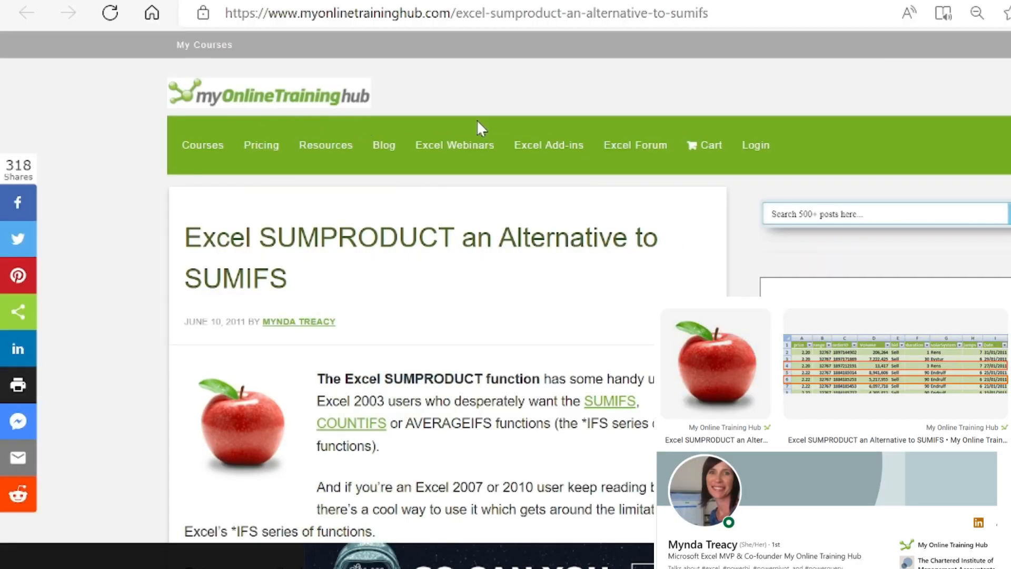
Step: Switch to the browser and read through the My Online Training Hub article on SUMPRODUCT as an alternative to SUMIFS
mouse_move(664, 136)
scroll(665, 140, "down", 10)
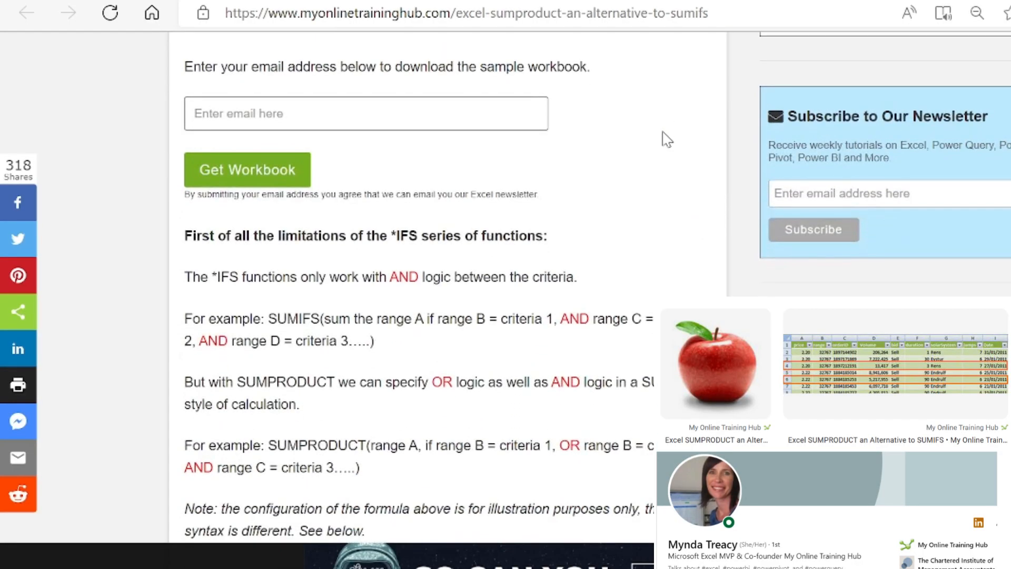
scroll(664, 140, "down", 12)
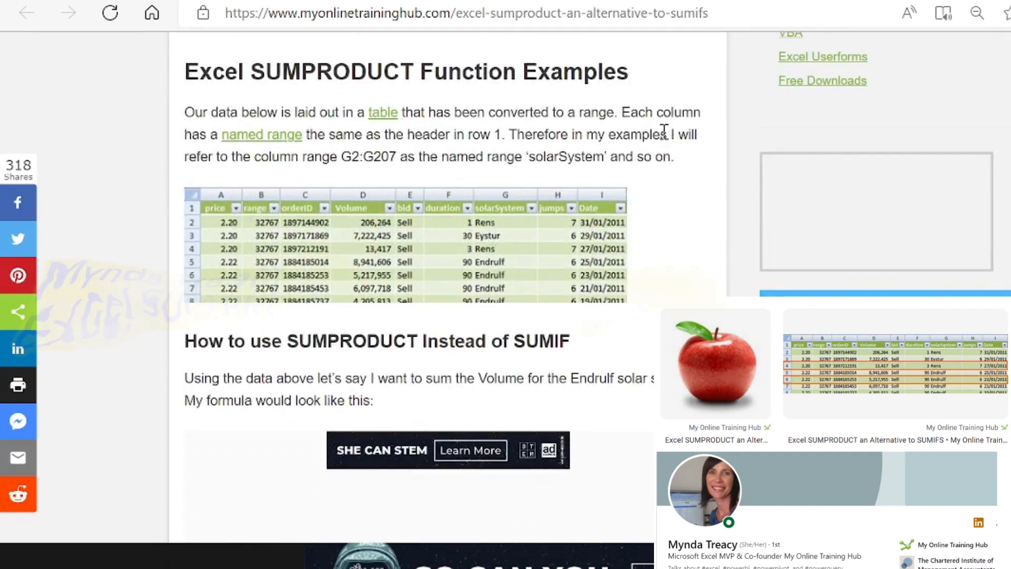
scroll(665, 131, "down", 10)
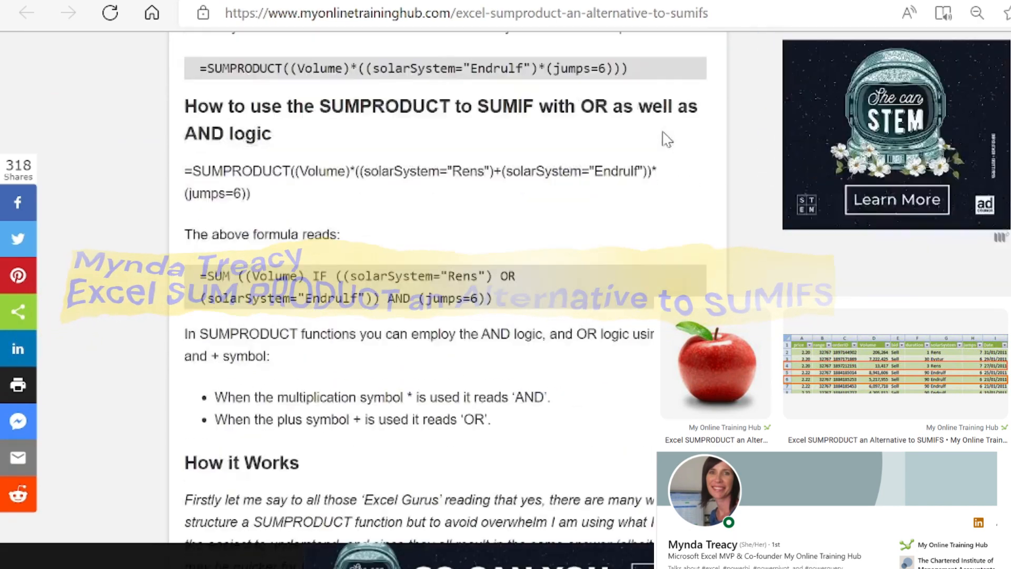
scroll(663, 138, "down", 10)
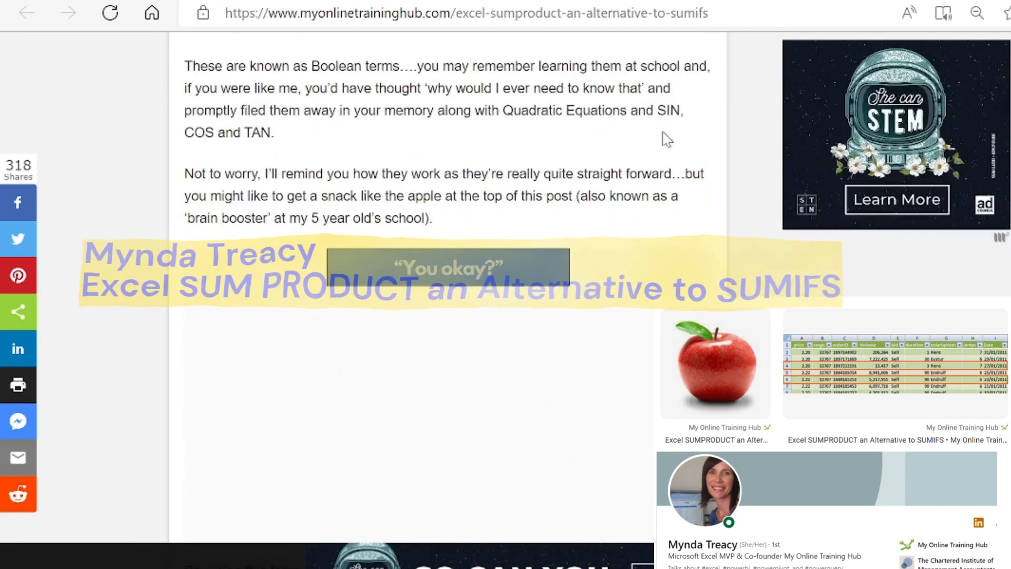
scroll(665, 137, "down", 10)
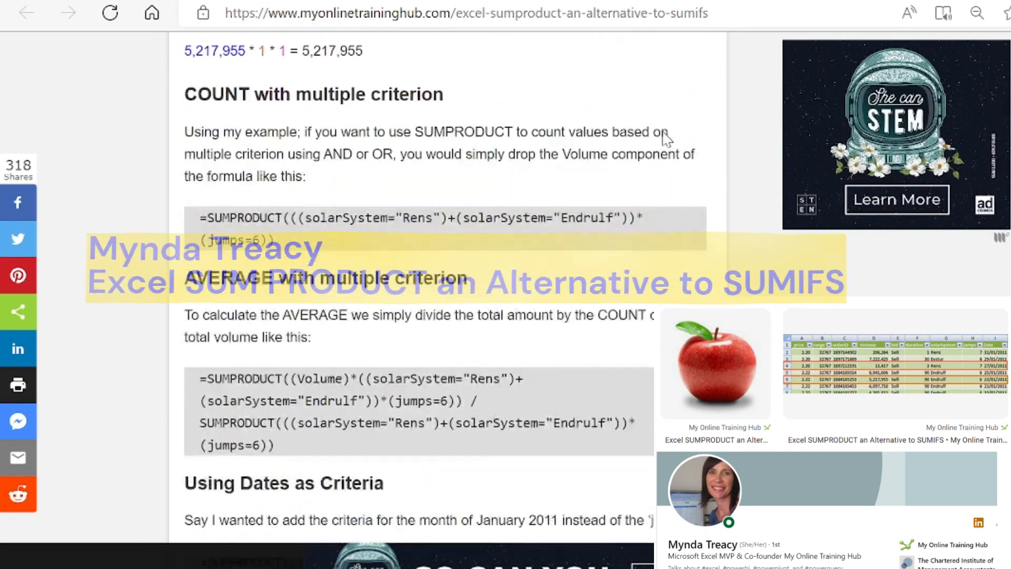
scroll(665, 134, "down", 10)
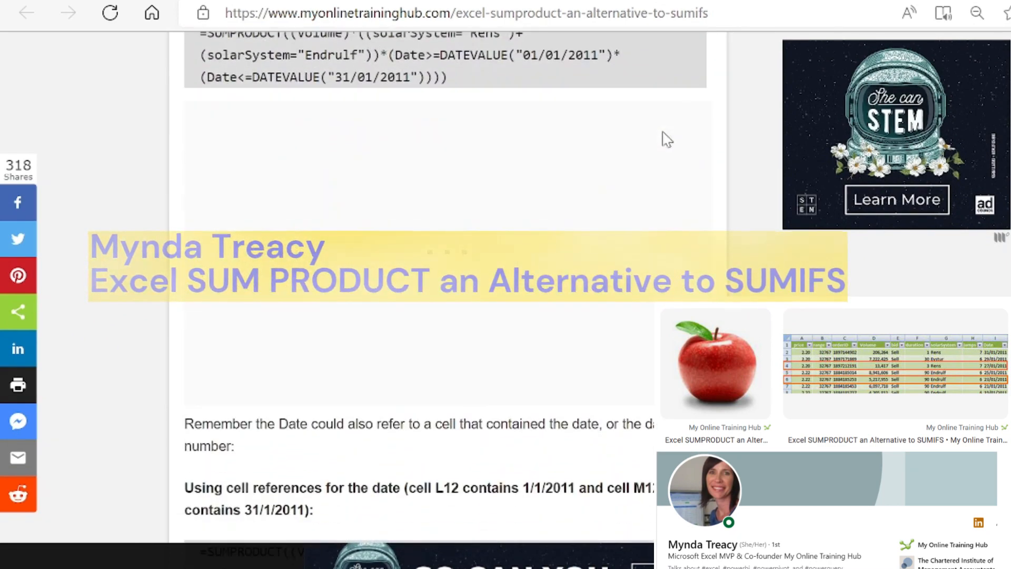
scroll(666, 140, "down", 5)
scroll(666, 140, "down", 2)
scroll(663, 132, "down", 9)
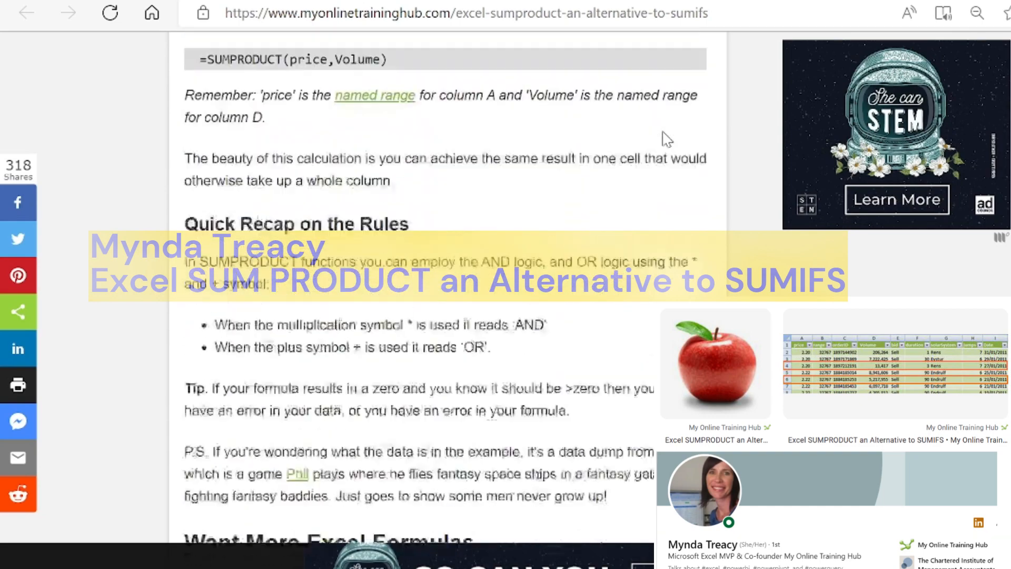
scroll(667, 140, "down", 10)
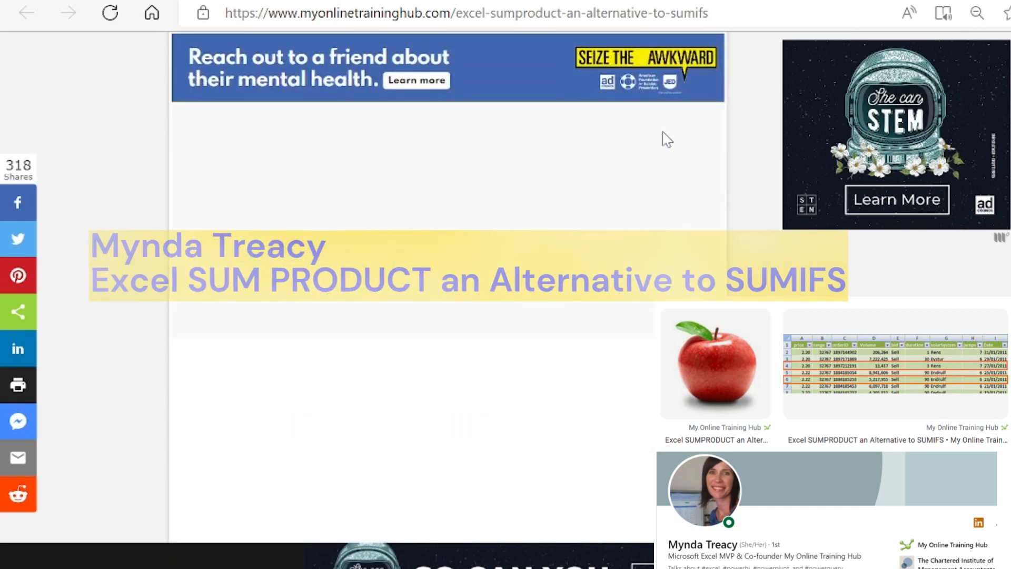
scroll(666, 139, "up", 5)
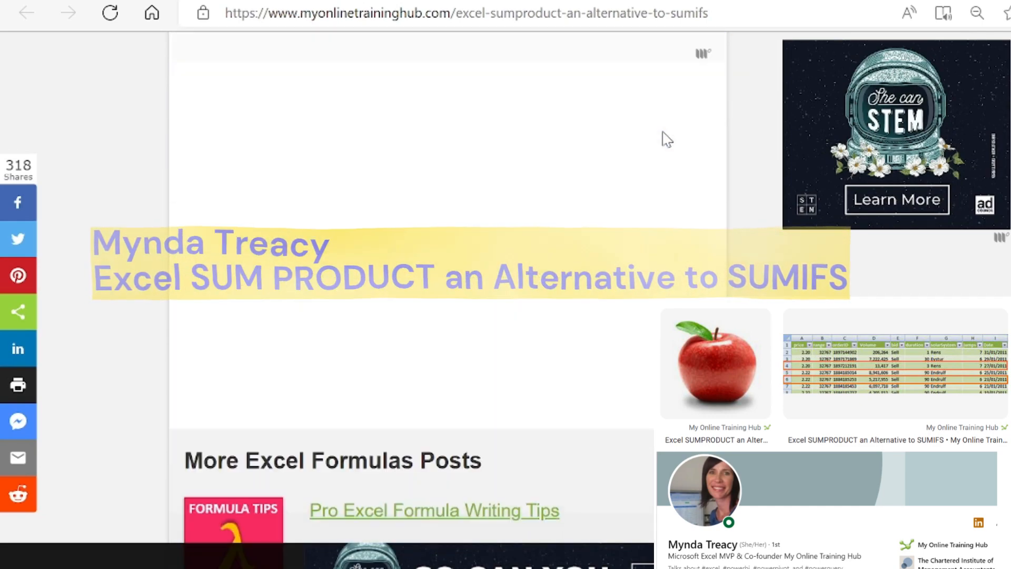
scroll(666, 139, "up", 20)
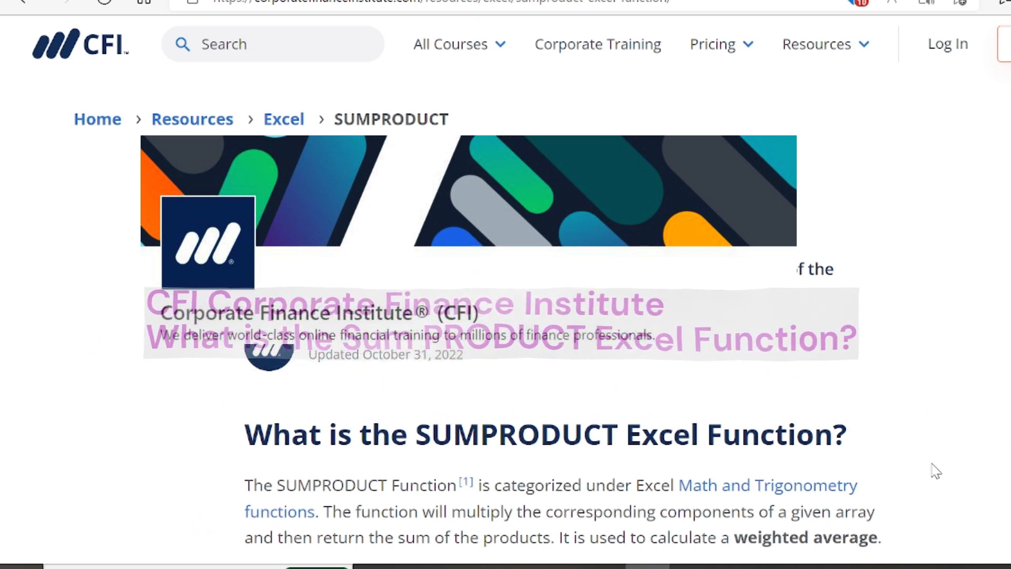
Step: Read through the Corporate Finance Institute article on the SUMPRODUCT function, from its examples to the notes and additional resources
scroll(933, 470, "down", 10)
scroll(933, 470, "down", 2)
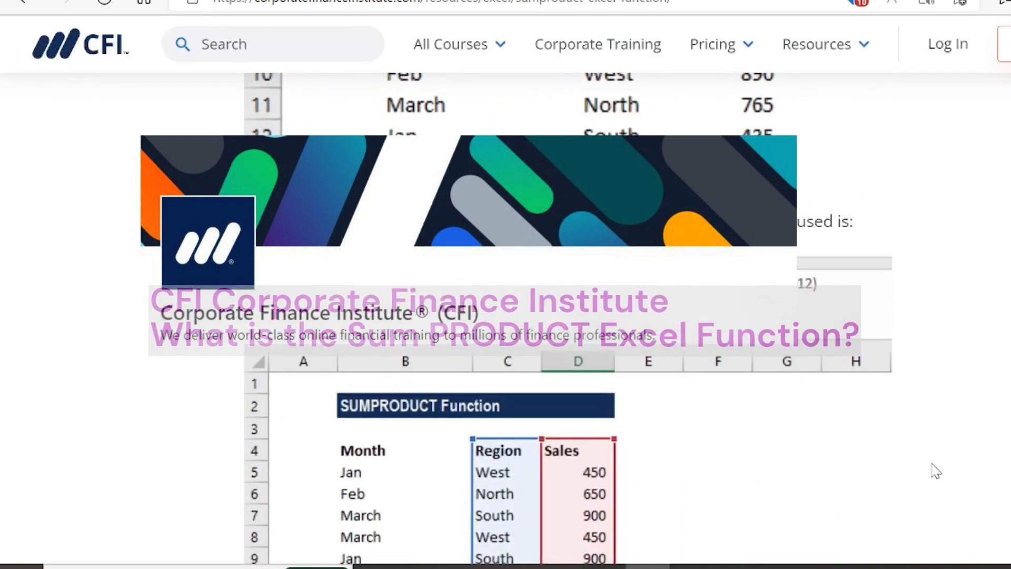
scroll(933, 469, "down", 20)
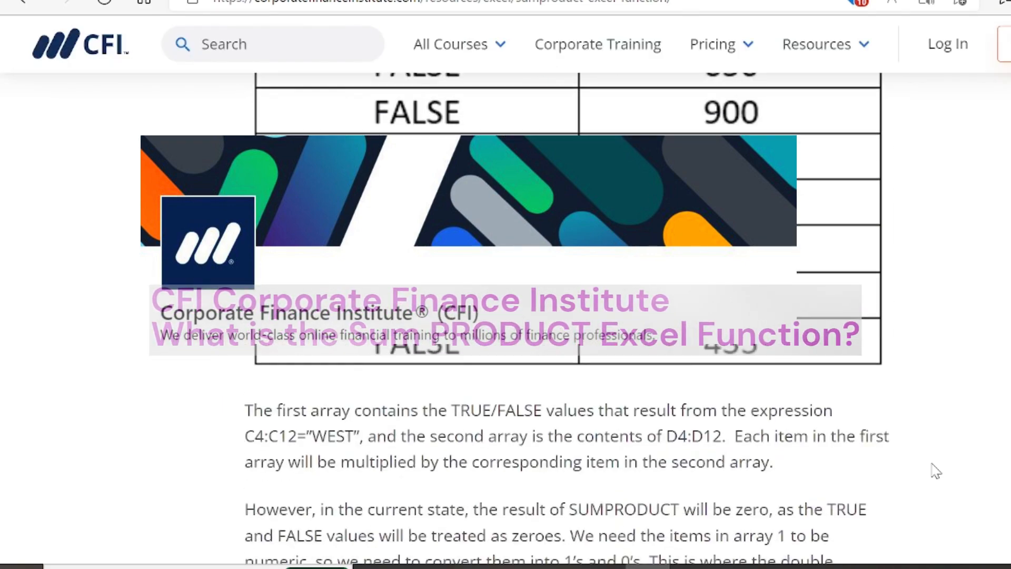
scroll(936, 470, "down", 10)
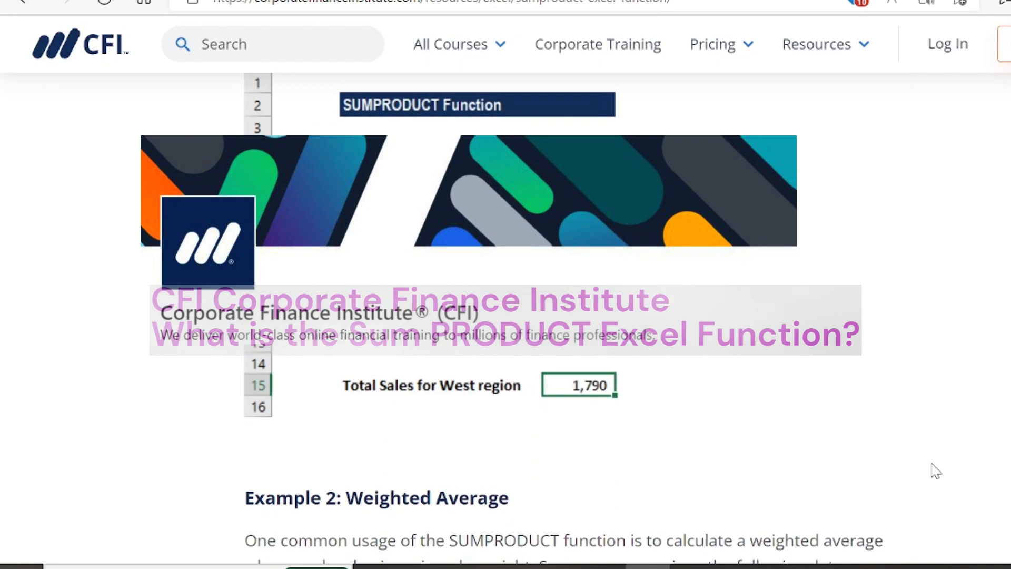
scroll(936, 470, "down", 15)
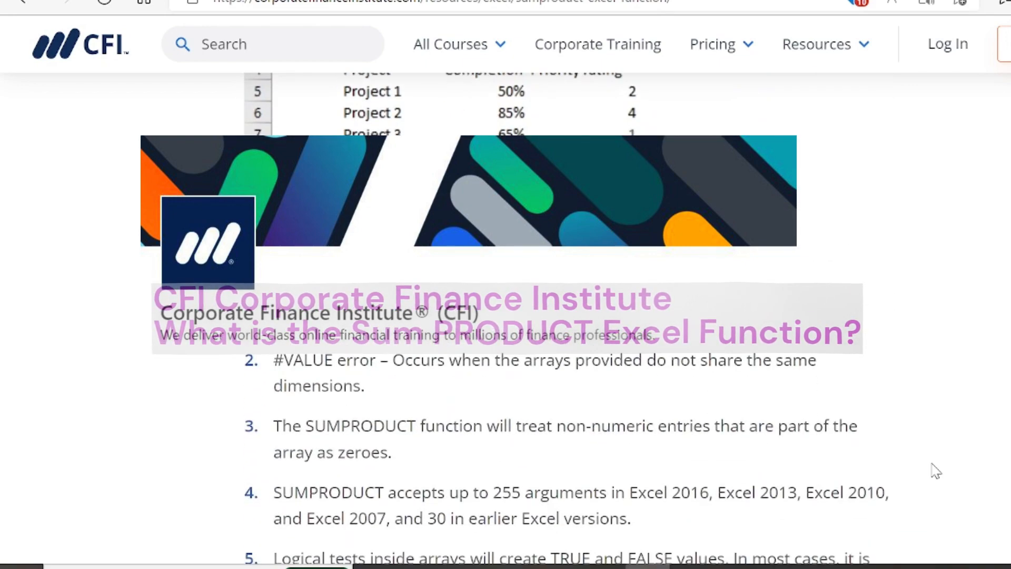
scroll(936, 471, "down", 1)
scroll(936, 471, "down", 9)
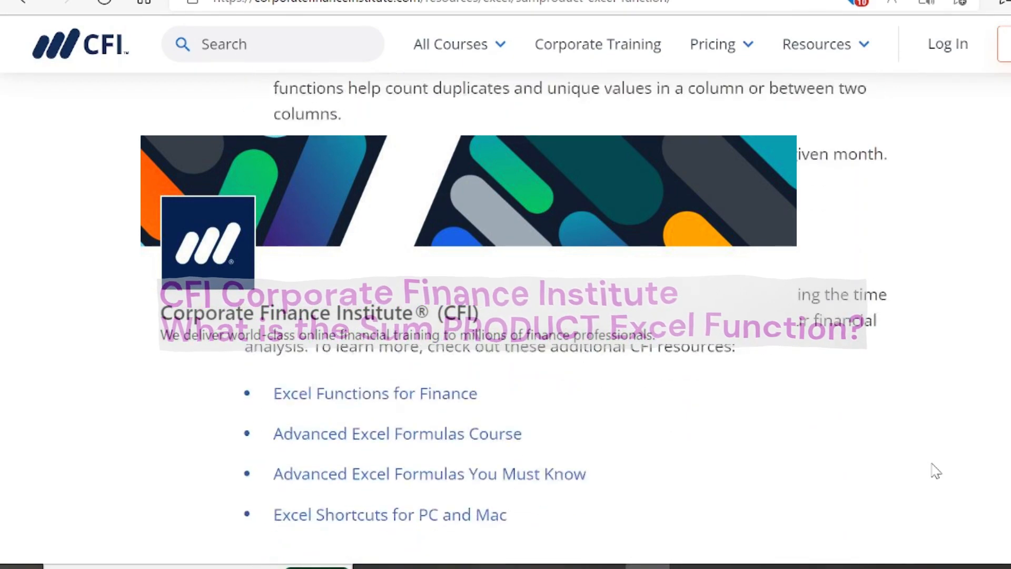
scroll(936, 471, "up", 15)
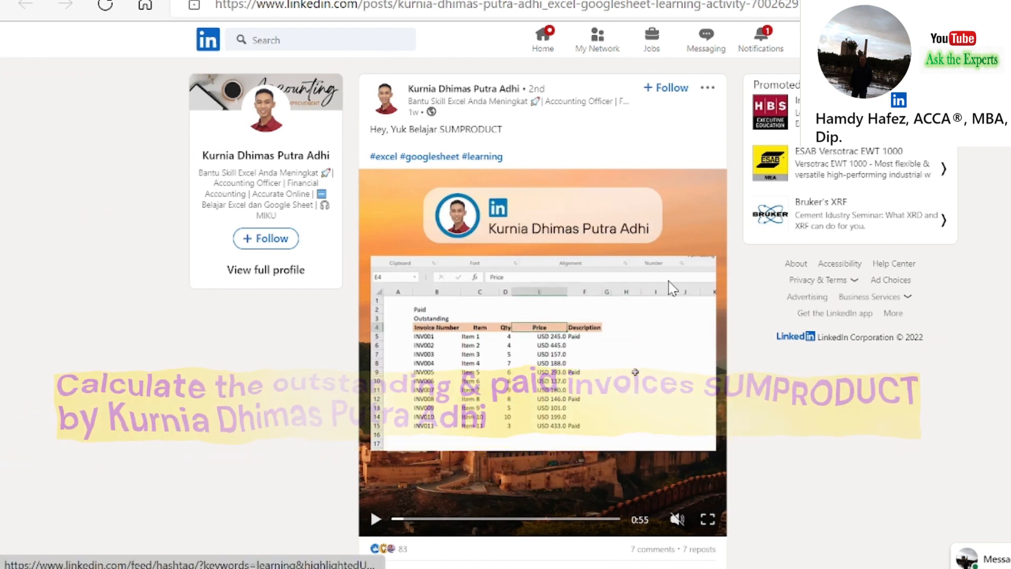
scroll(810, 453, "down", 1)
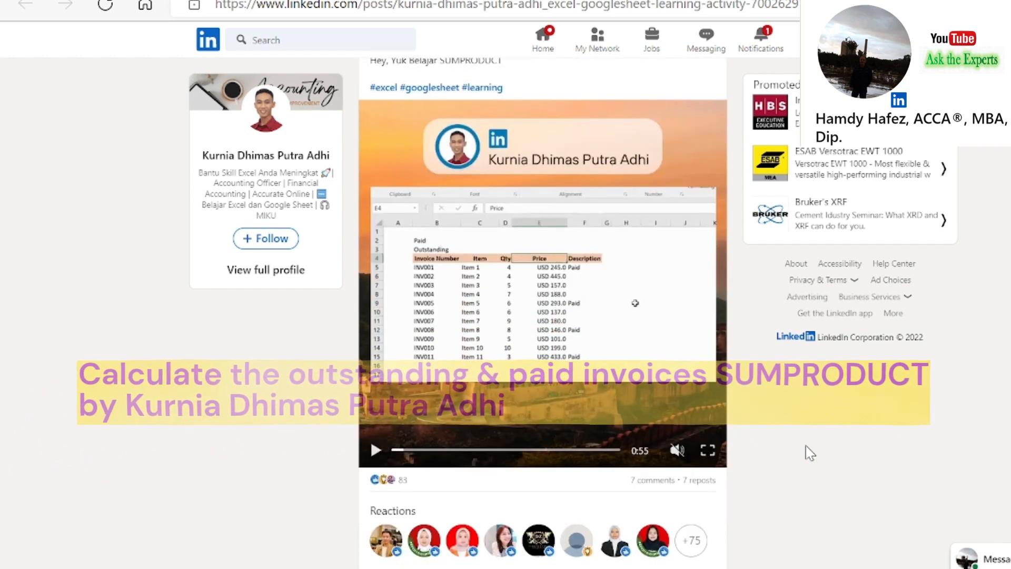
scroll(810, 453, "up", 1)
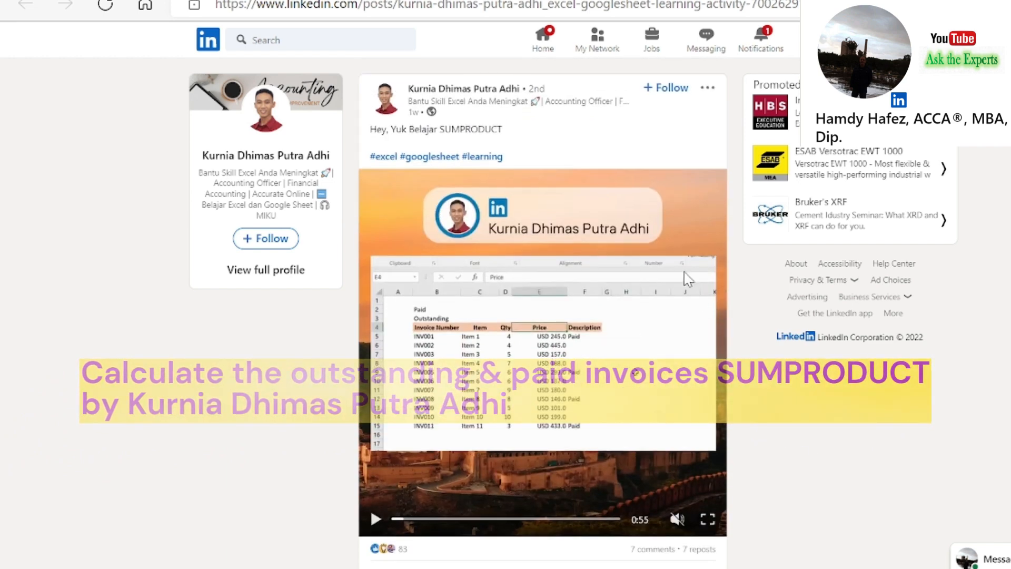